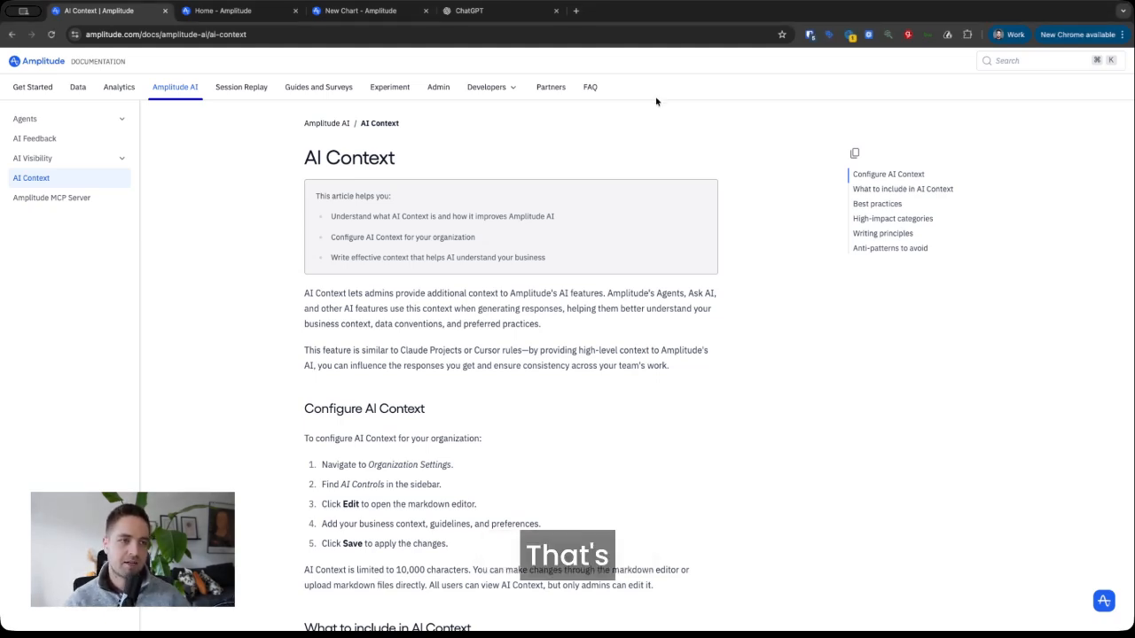
# - Read through the AI Context guide, highlighting its Writing principles section
pyautogui.scroll(-1, 325, 167)
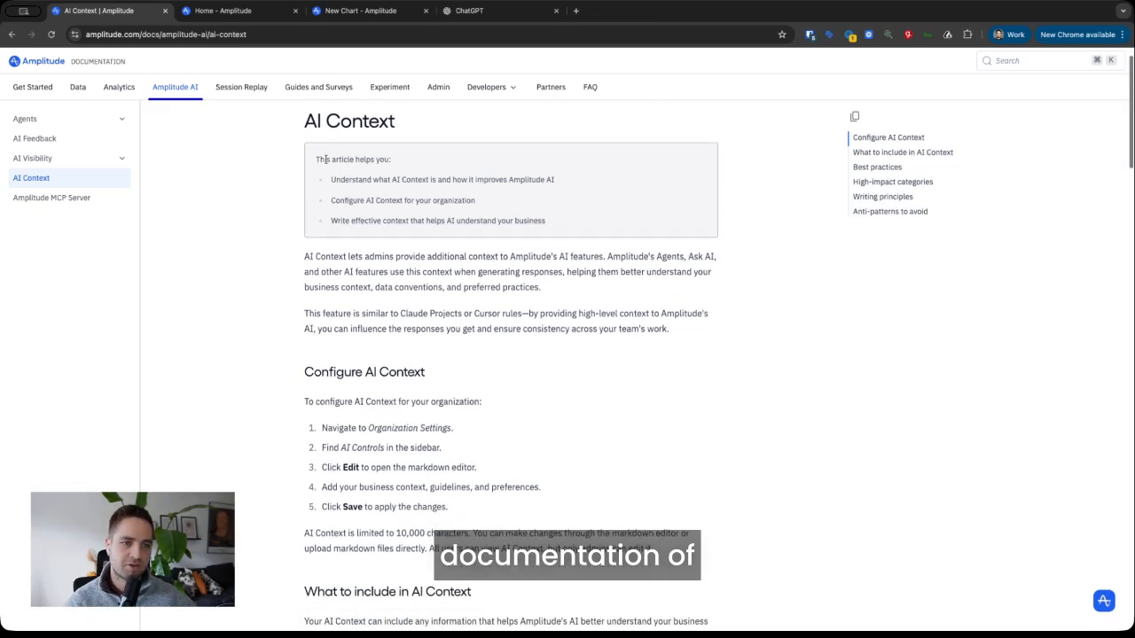
pyautogui.scroll(-3, 769, 291)
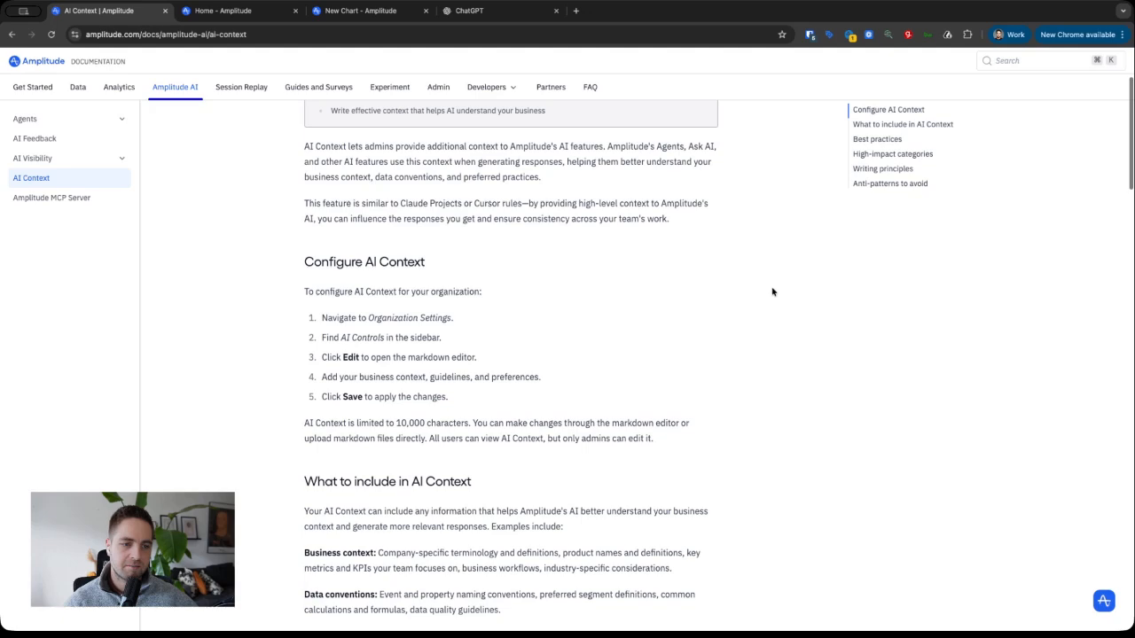
pyautogui.scroll(-8, 772, 292)
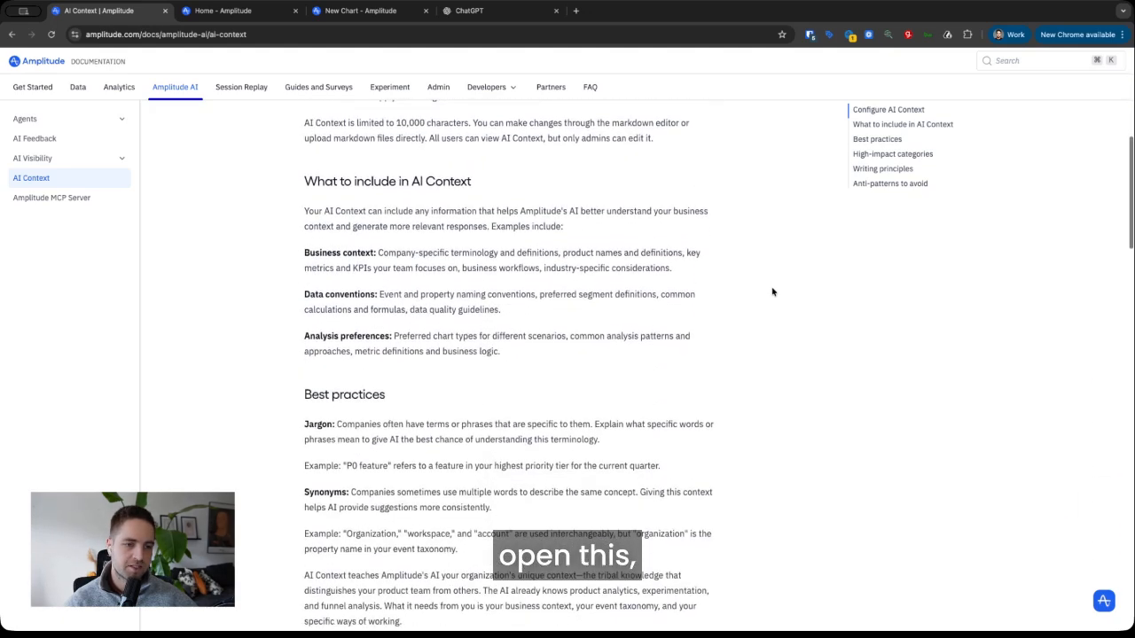
pyautogui.scroll(-5, 773, 292)
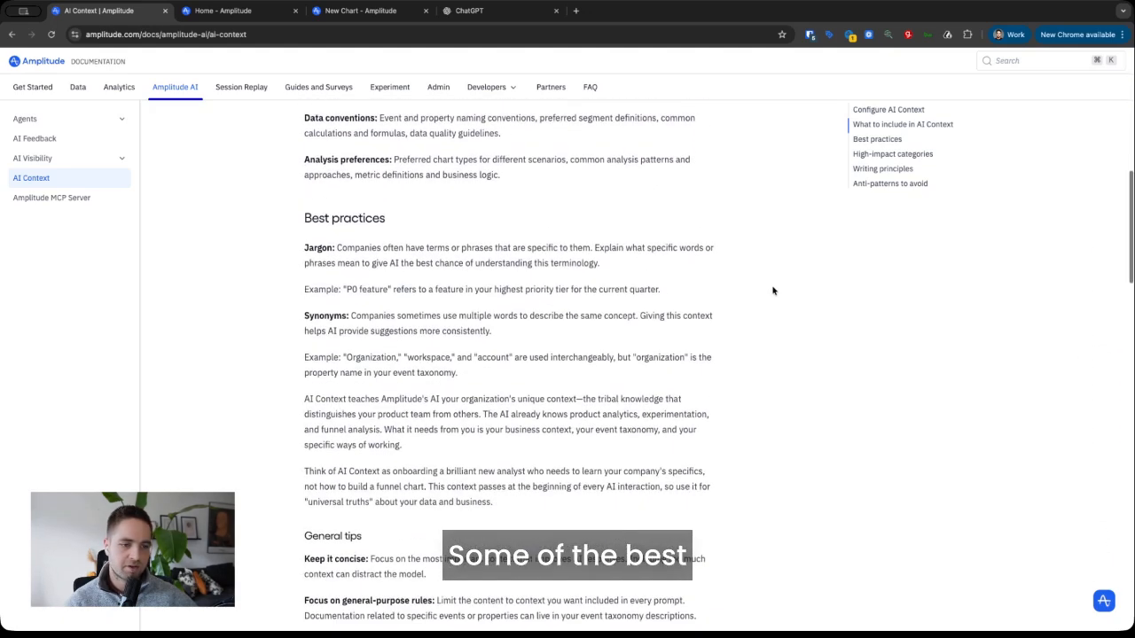
pyautogui.scroll(-15, 772, 291)
pyautogui.scroll(-15, 772, 290)
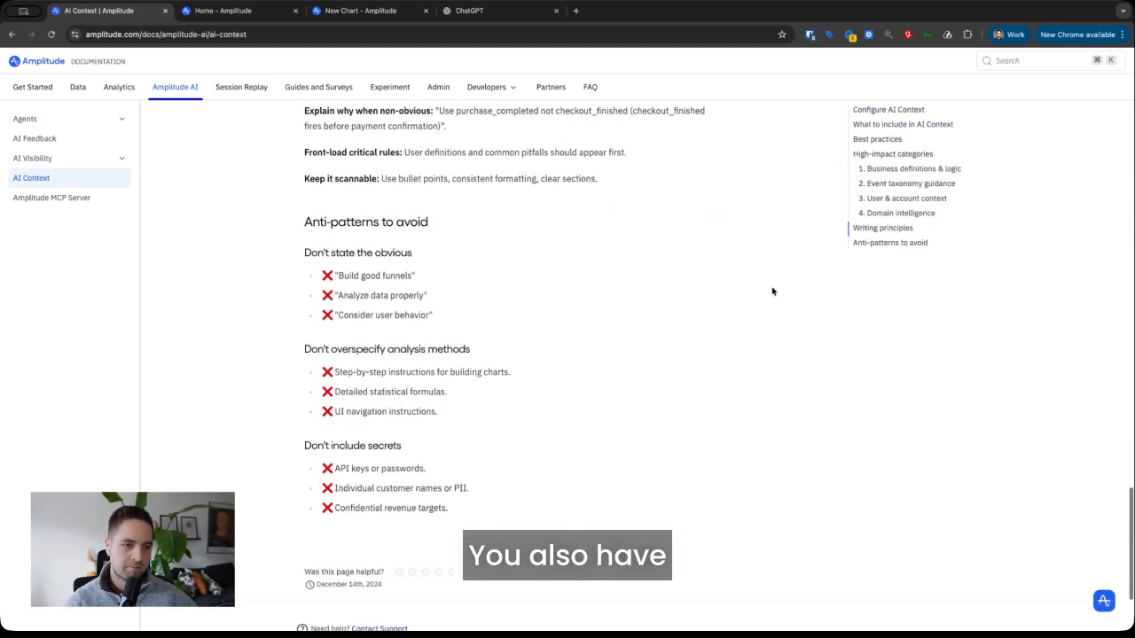
pyautogui.scroll(4, 771, 290)
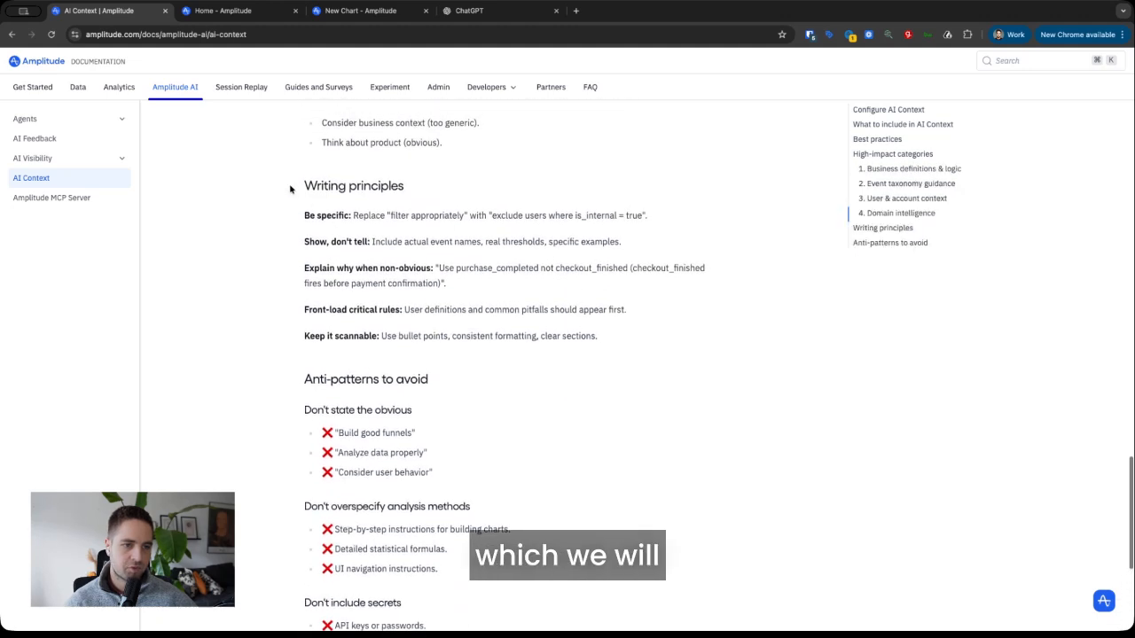
pyautogui.moveTo(304, 186); pyautogui.dragTo(630, 343)
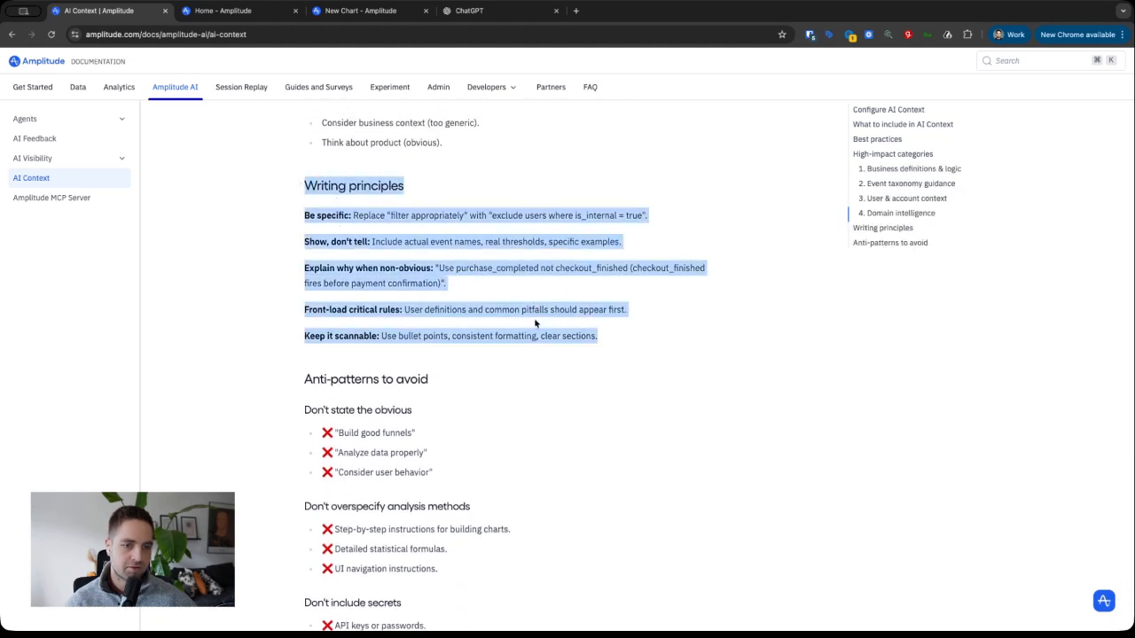
pyautogui.scroll(4, 713, 302)
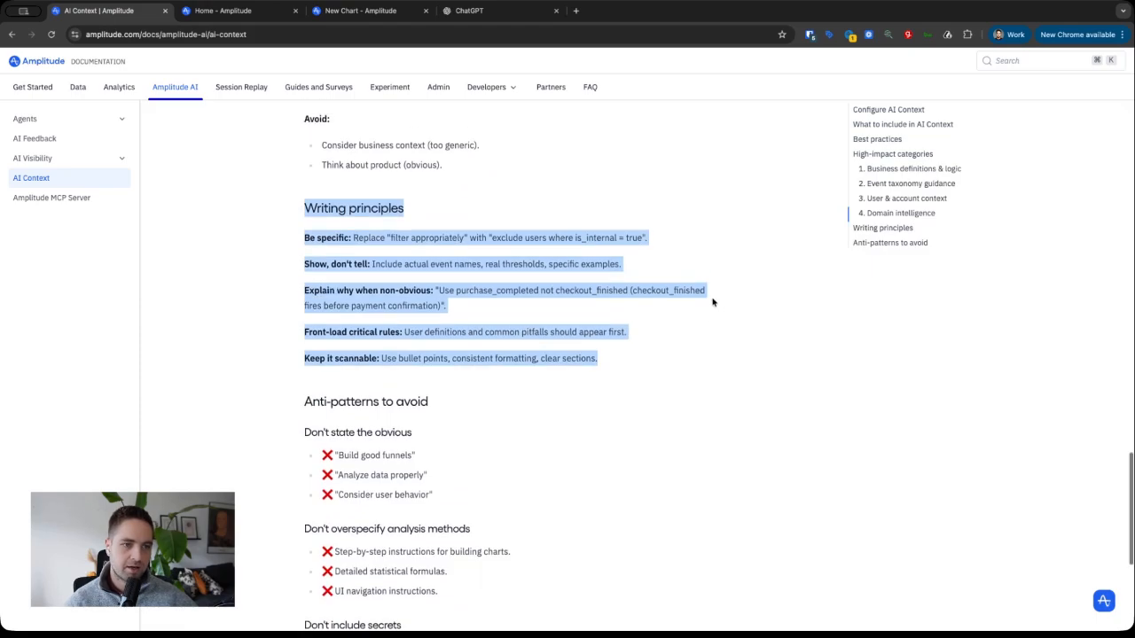
pyautogui.scroll(20, 712, 302)
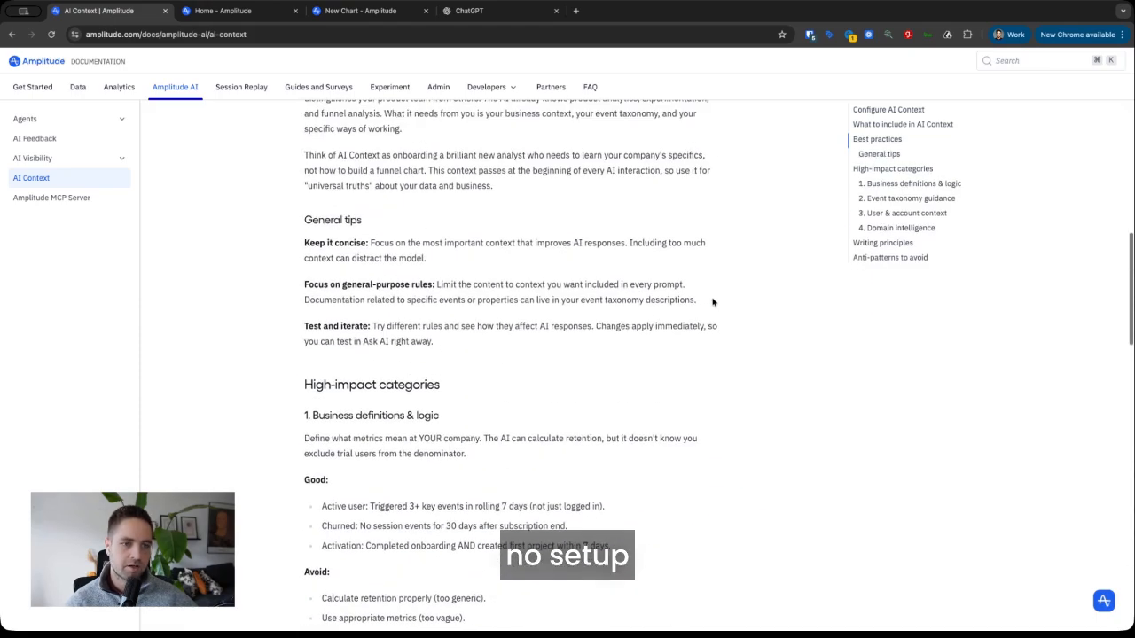
pyautogui.scroll(2, 712, 302)
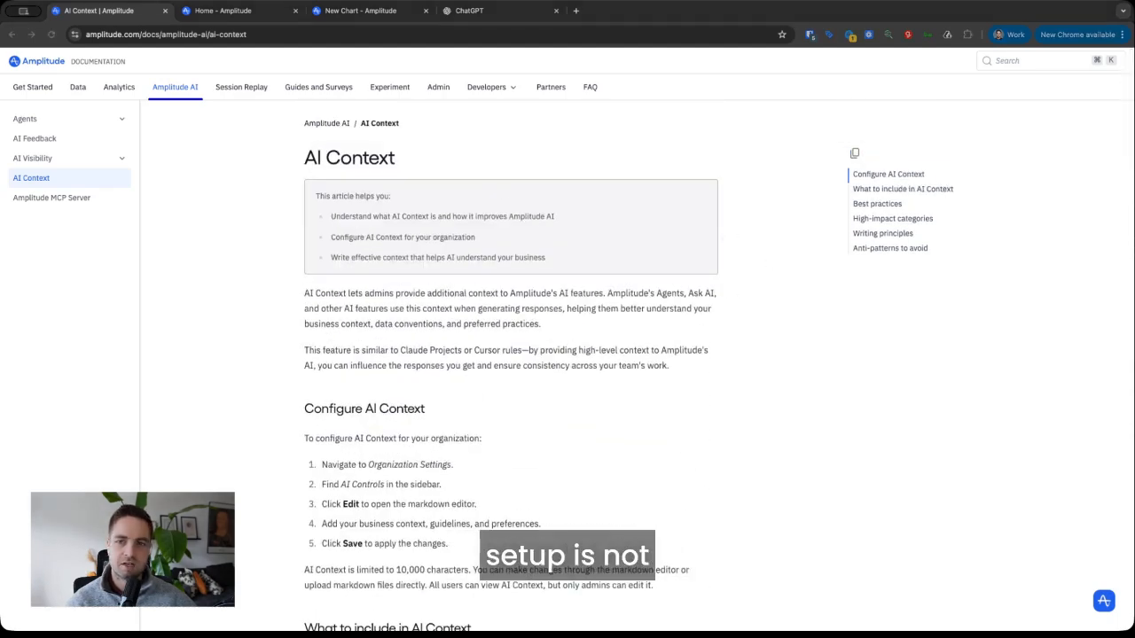
# - Switch to the Adasight v2 (Production) project's Amplitude Home dashboard
pyautogui.click(260, 238)
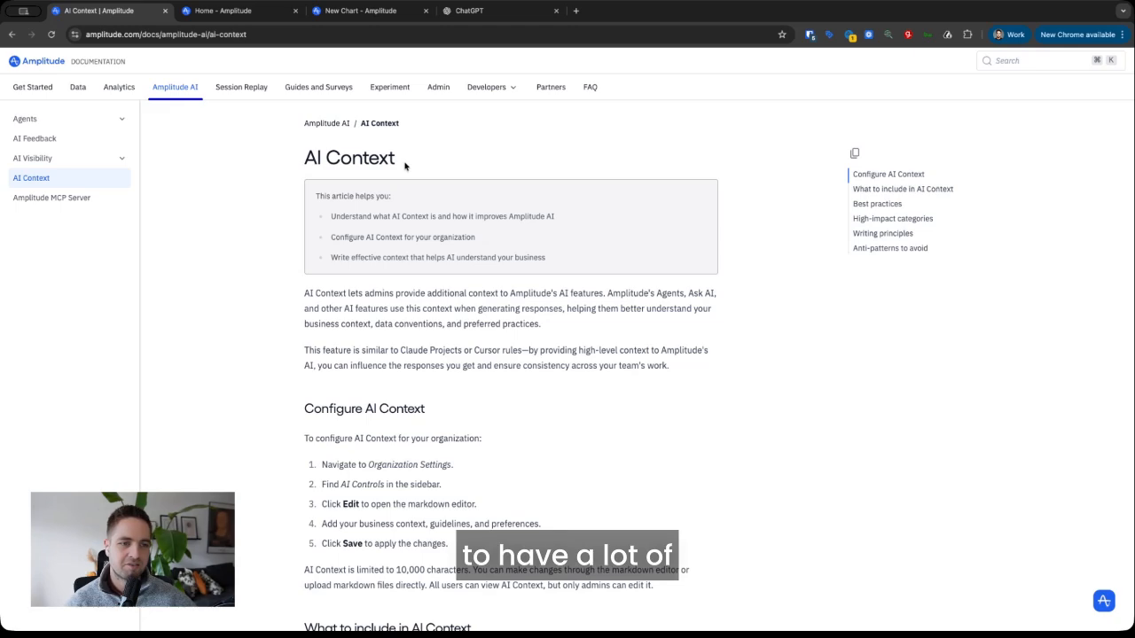
pyautogui.moveTo(404, 166); pyautogui.dragTo(299, 168)
pyautogui.click(292, 168)
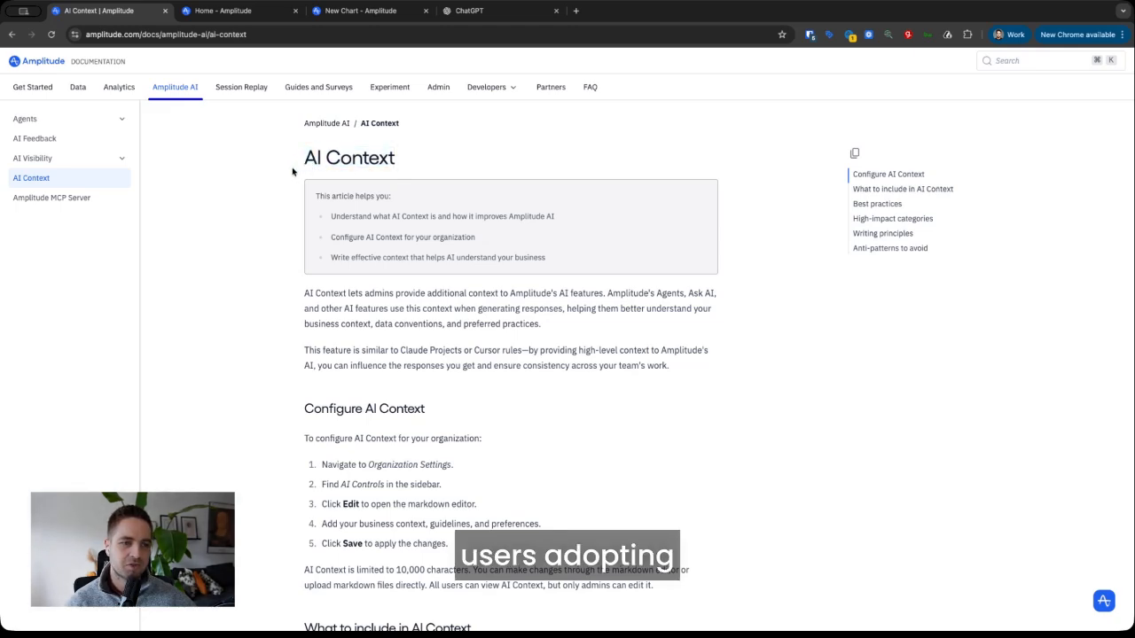
pyautogui.click(214, 12)
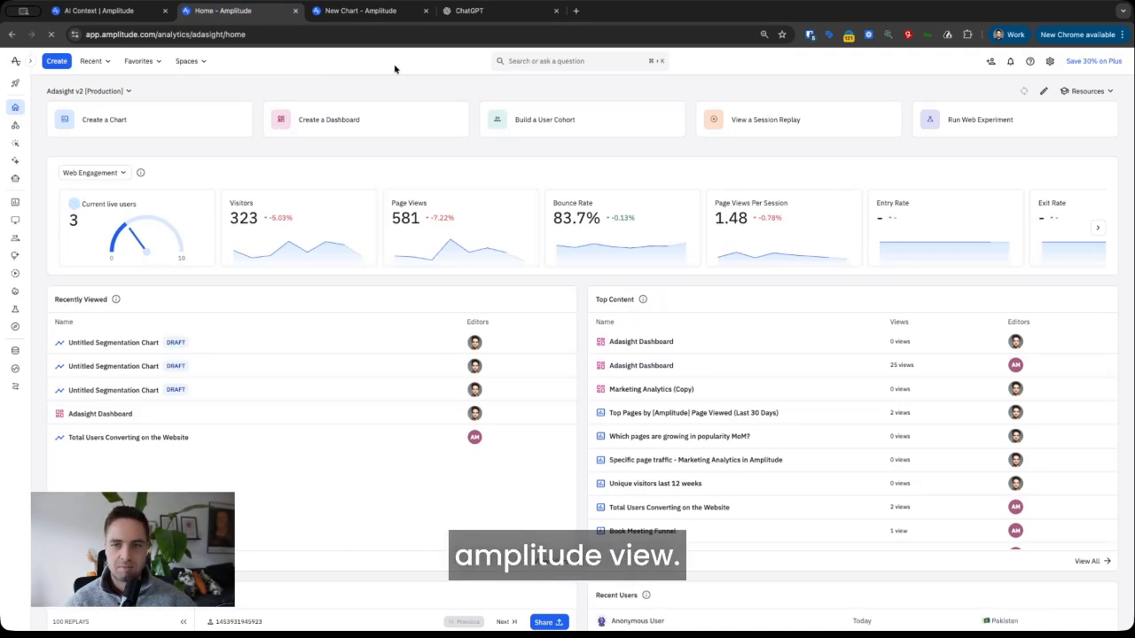
# - Go to the AI Controls page in Organization settings
pyautogui.click(1050, 64)
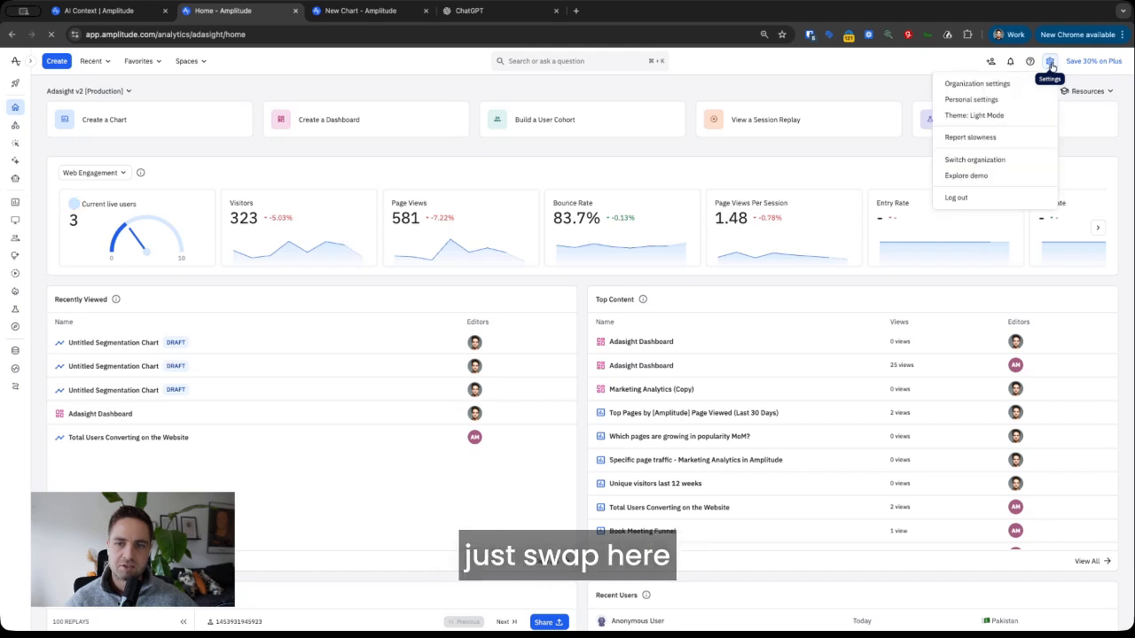
pyautogui.click(984, 84)
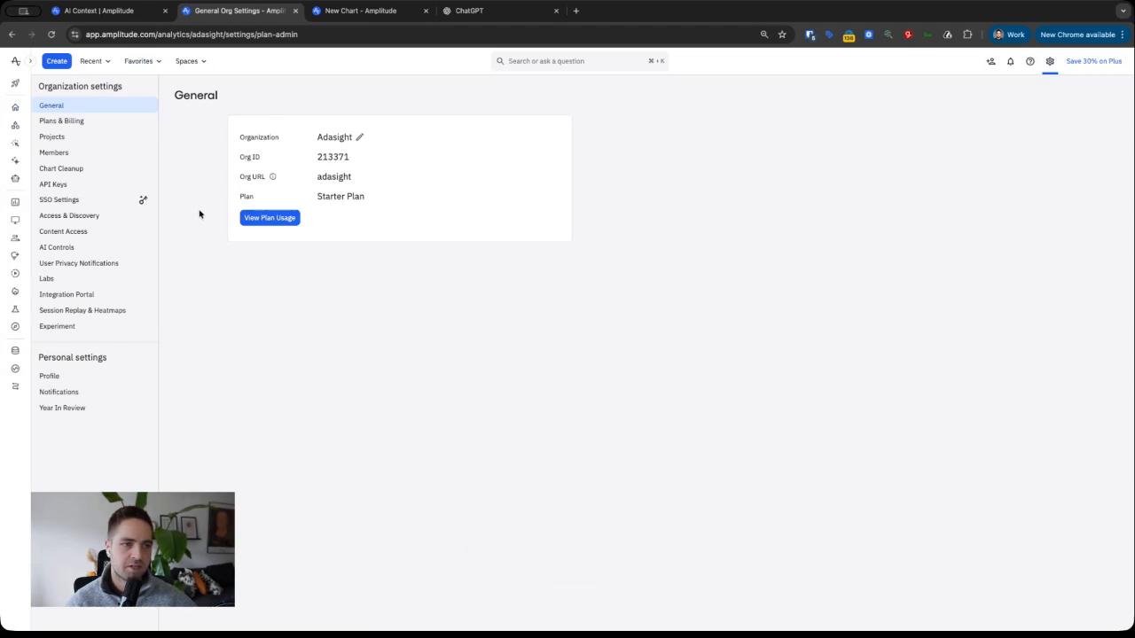
pyautogui.click(64, 252)
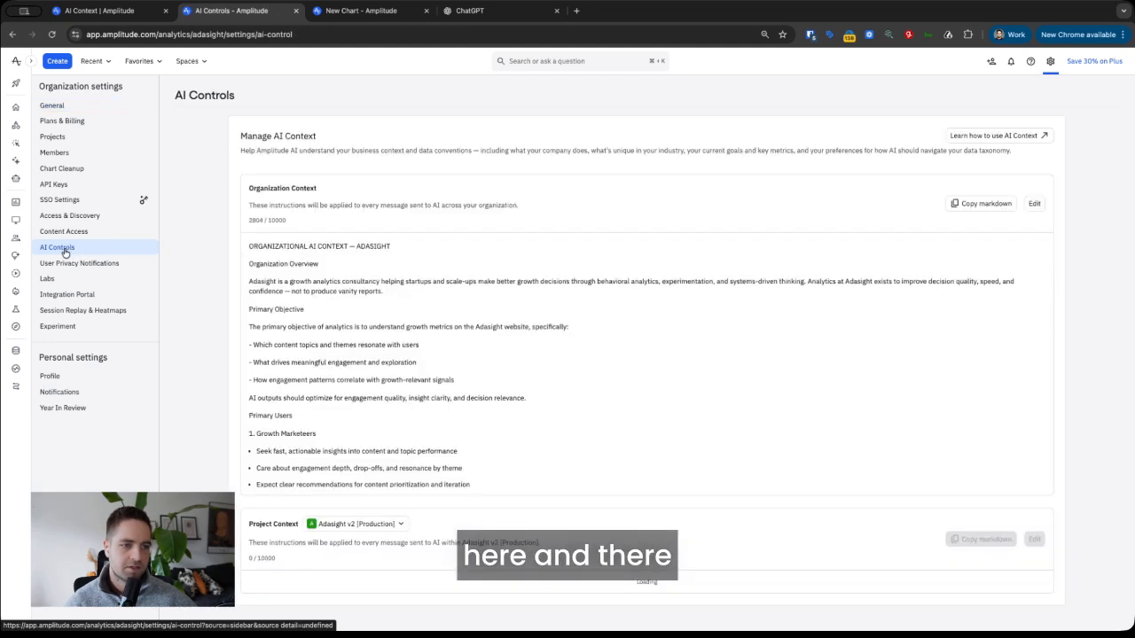
# - Edit the Organization Context and delete all its text, leaving 0/10000 characters
pyautogui.click(1034, 204)
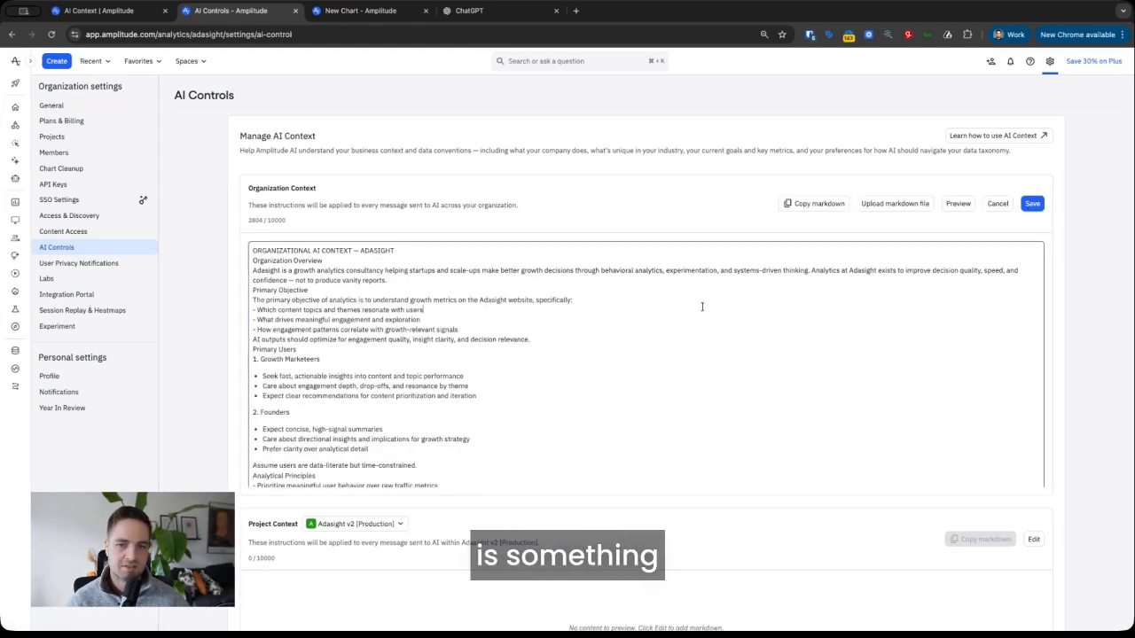
pyautogui.press('super+a')
pyautogui.press('BackSpace')
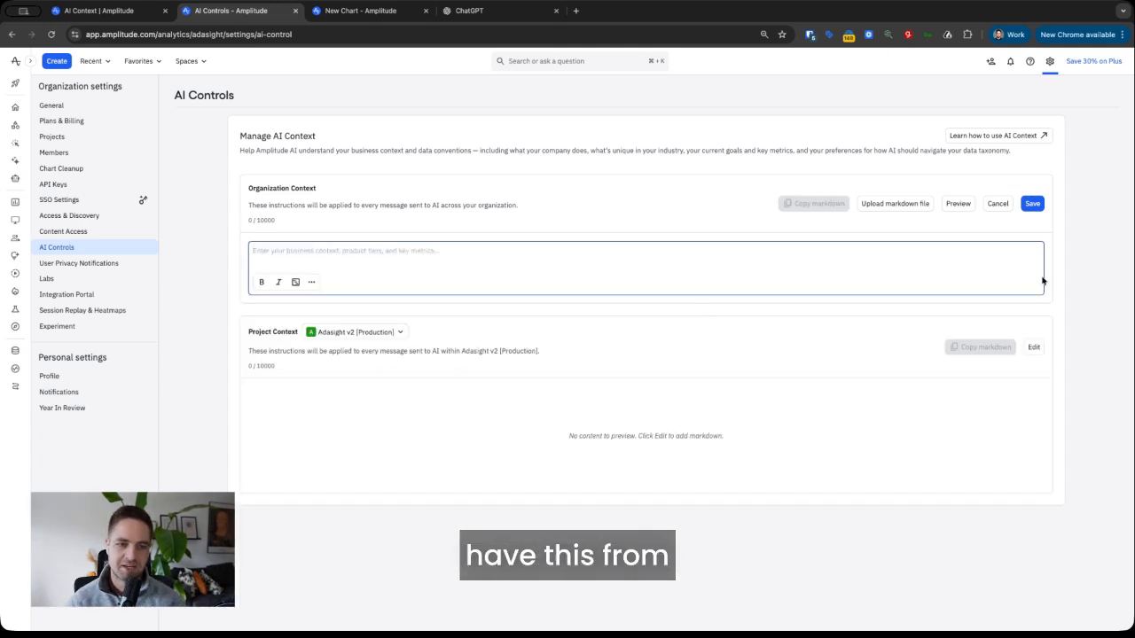
# - Save the empty Organization Context and confirm Project Context is also blank at 0/10000
pyautogui.click(1032, 204)
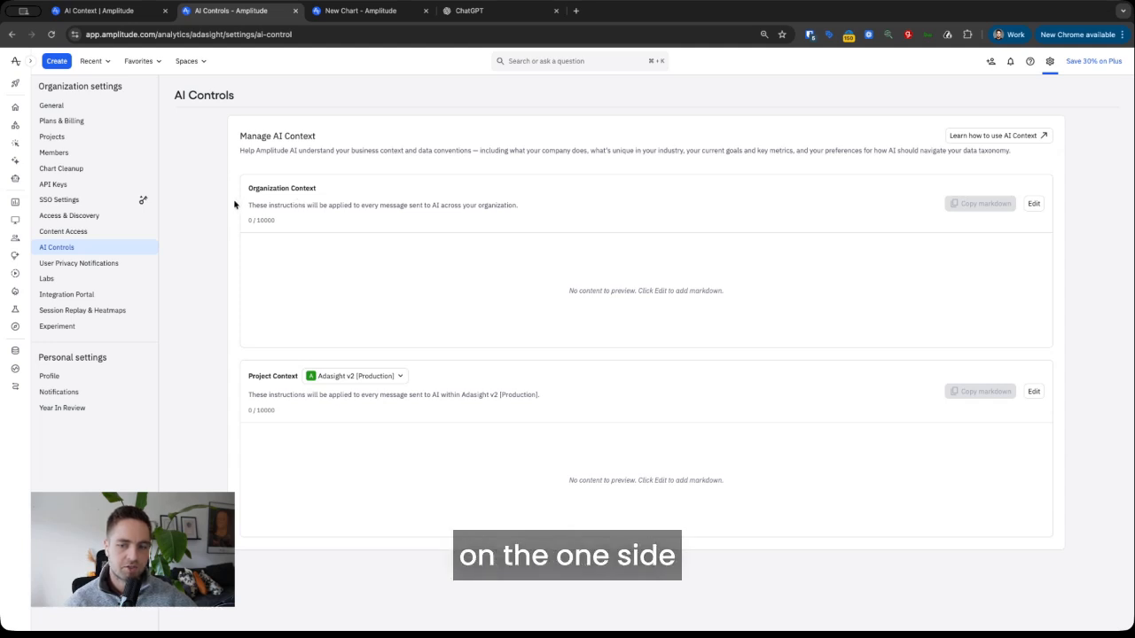
pyautogui.moveTo(243, 193); pyautogui.dragTo(335, 188)
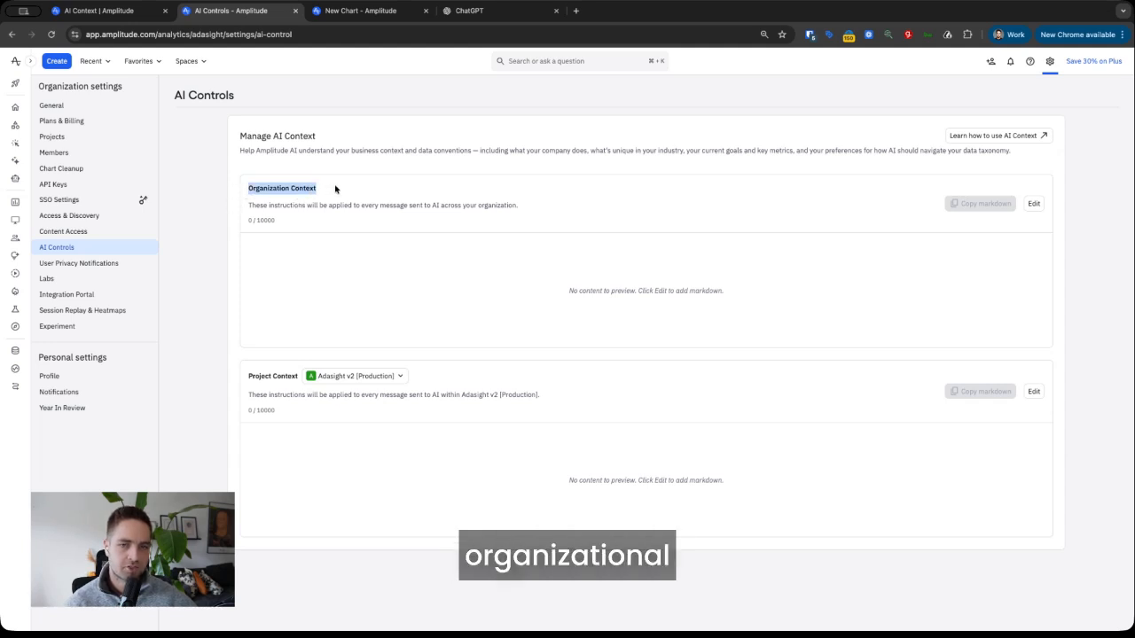
pyautogui.moveTo(245, 377); pyautogui.dragTo(299, 382)
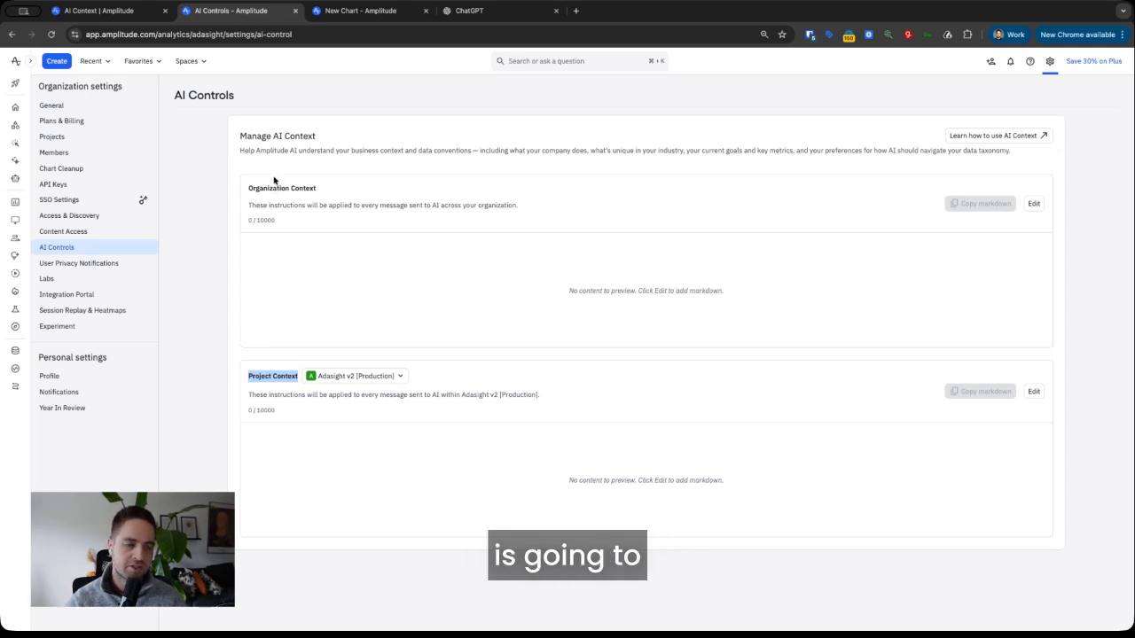
pyautogui.click(213, 334)
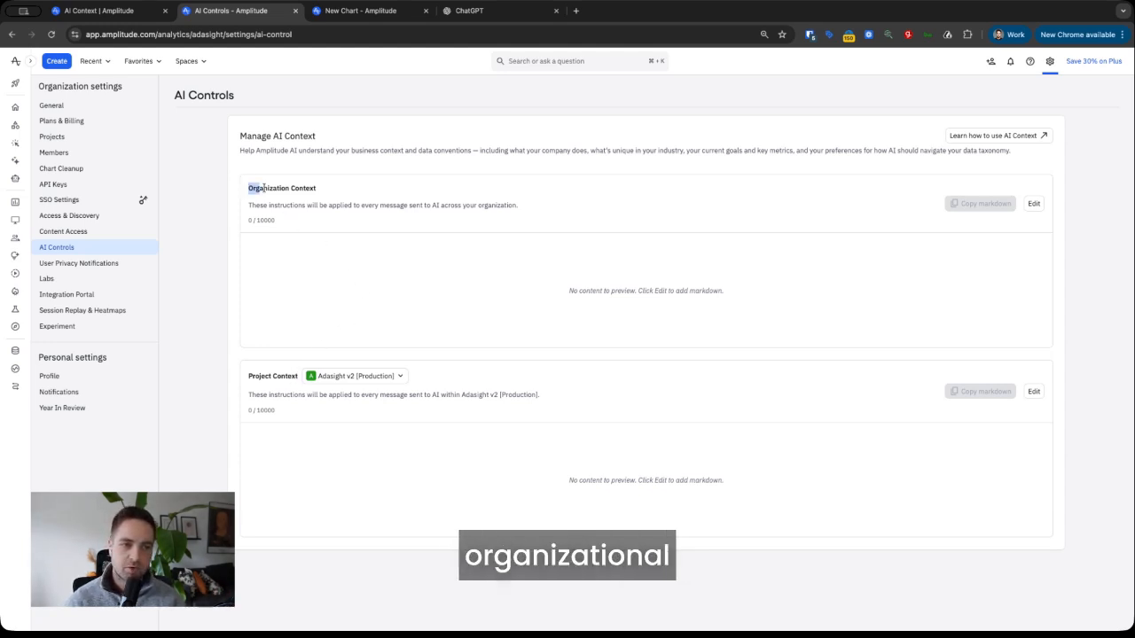
pyautogui.moveTo(248, 187); pyautogui.dragTo(366, 189)
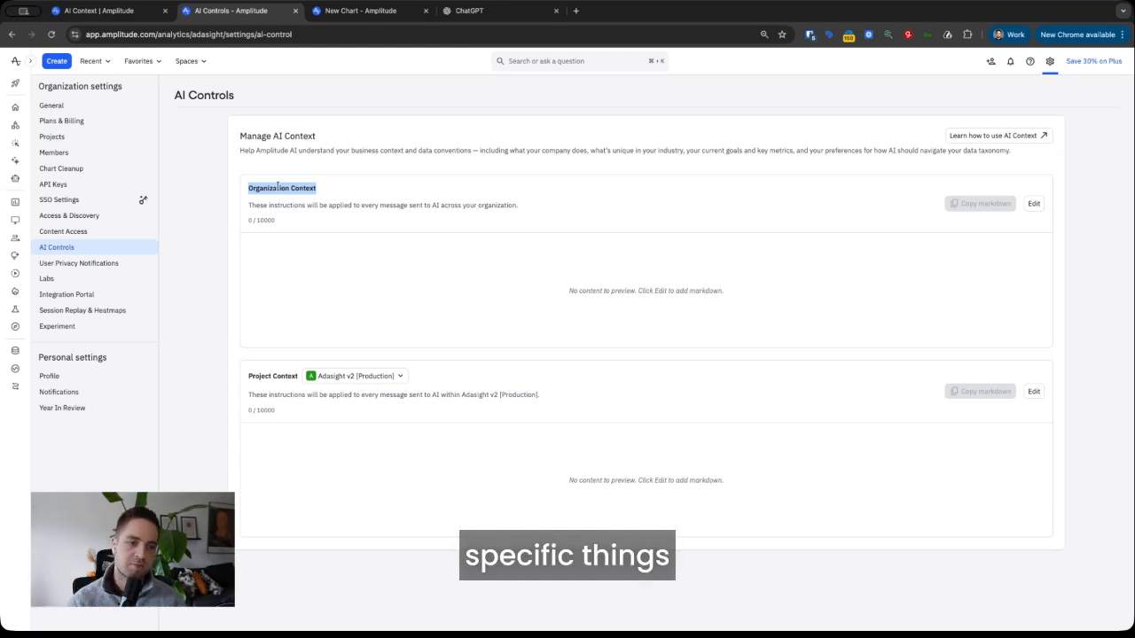
pyautogui.click(257, 381)
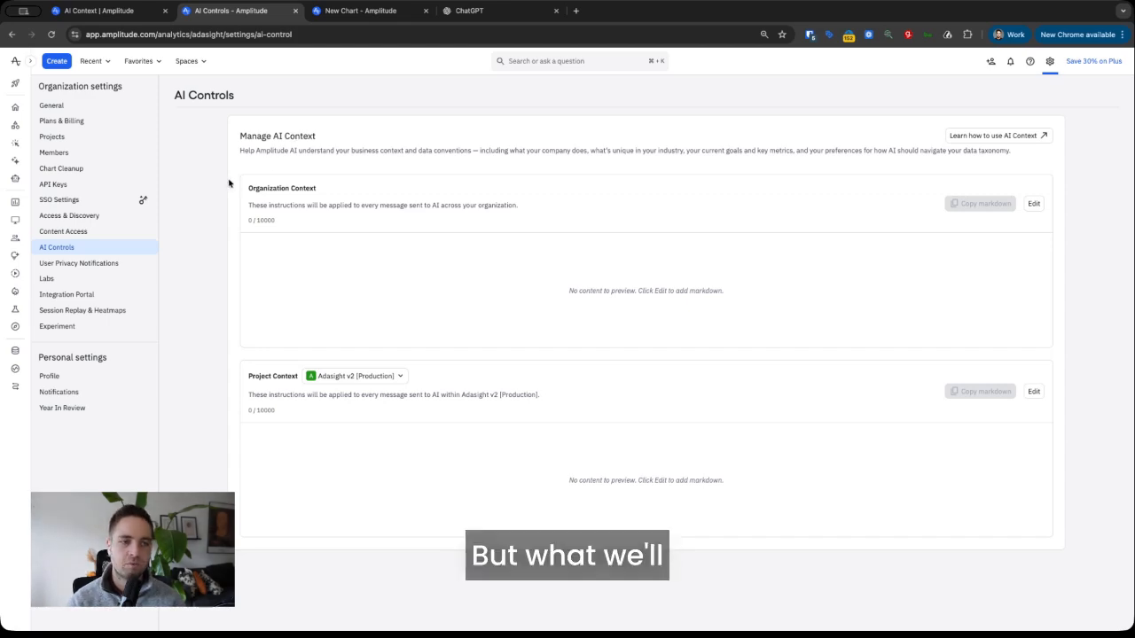
# - Review the docs' business context, data conventions and analysis preferences paragraphs under 'What to include in AI Context'
pyautogui.click(124, 16)
pyautogui.scroll(-10, 549, 411)
pyautogui.scroll(4, 547, 406)
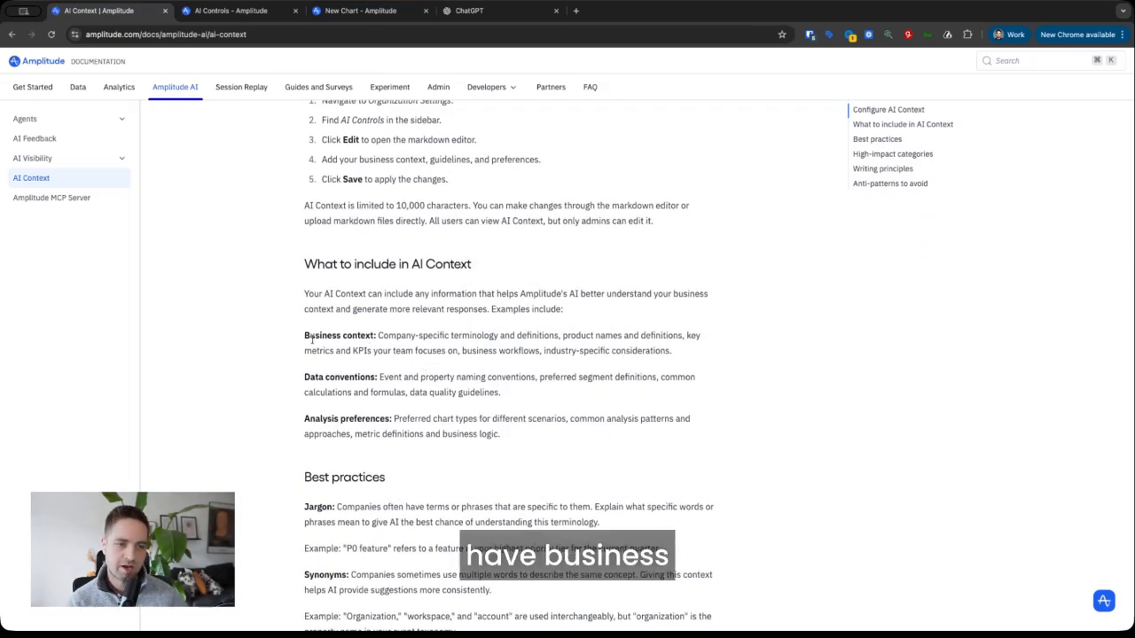
pyautogui.moveTo(305, 336); pyautogui.dragTo(726, 363)
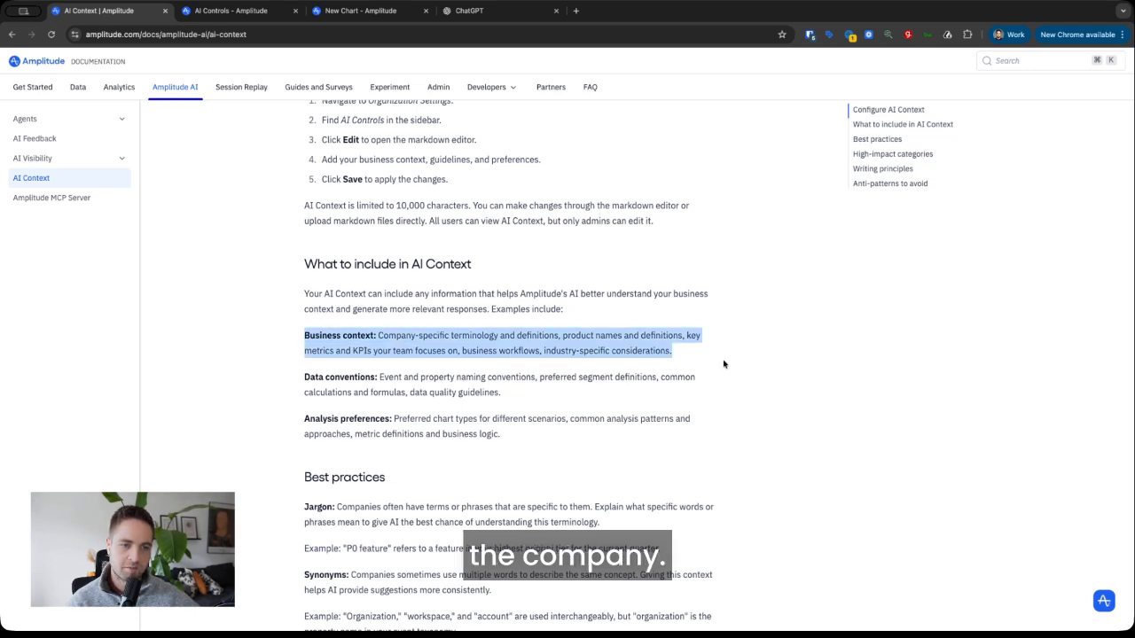
pyautogui.scroll(-1, 592, 368)
pyautogui.moveTo(305, 377); pyautogui.dragTo(539, 400)
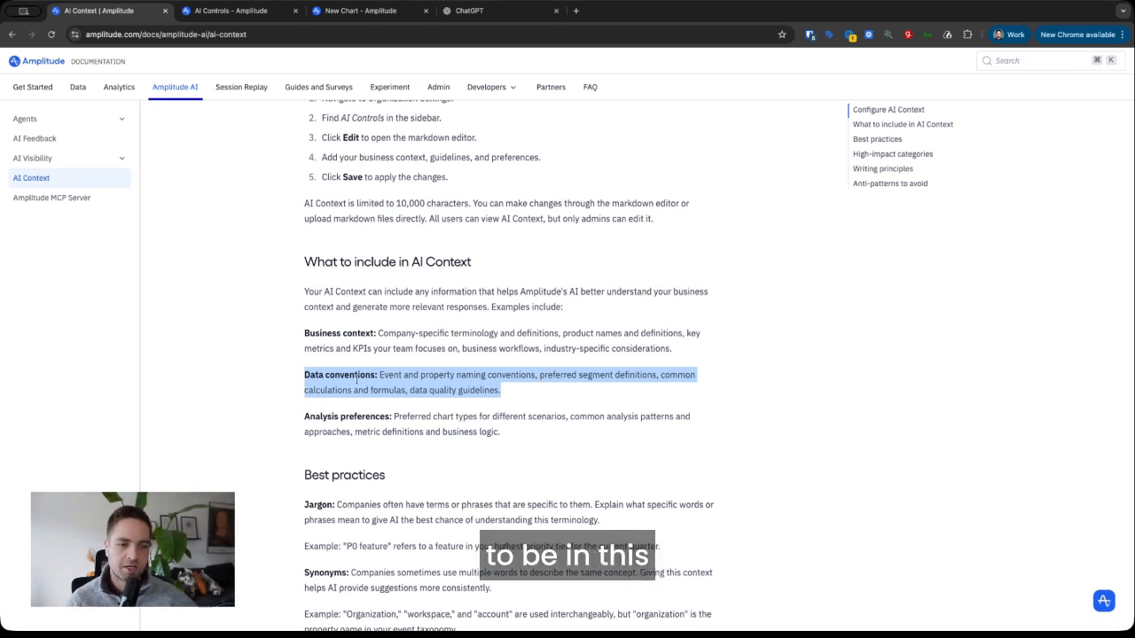
pyautogui.moveTo(304, 416); pyautogui.dragTo(510, 438)
pyautogui.click(517, 432)
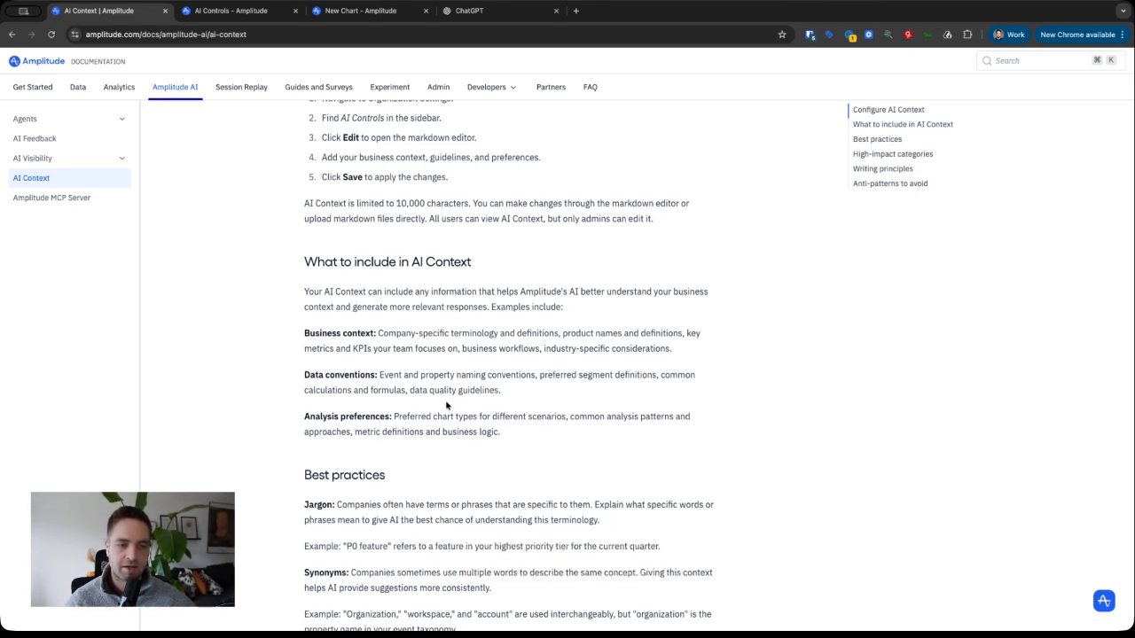
pyautogui.moveTo(304, 333); pyautogui.dragTo(316, 417)
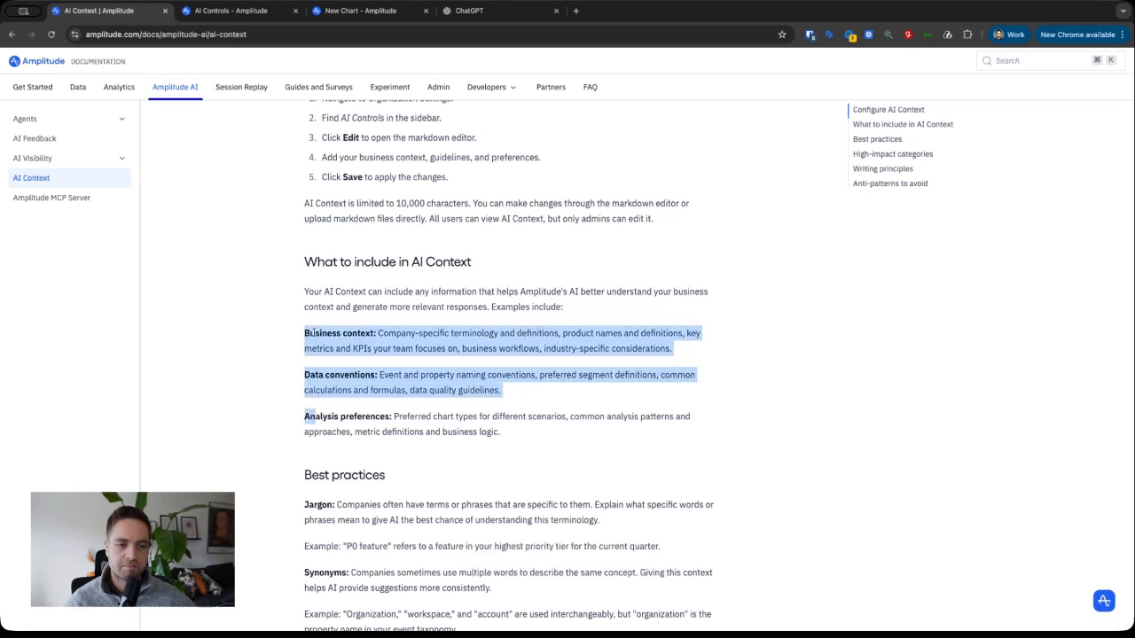
pyautogui.click(264, 337)
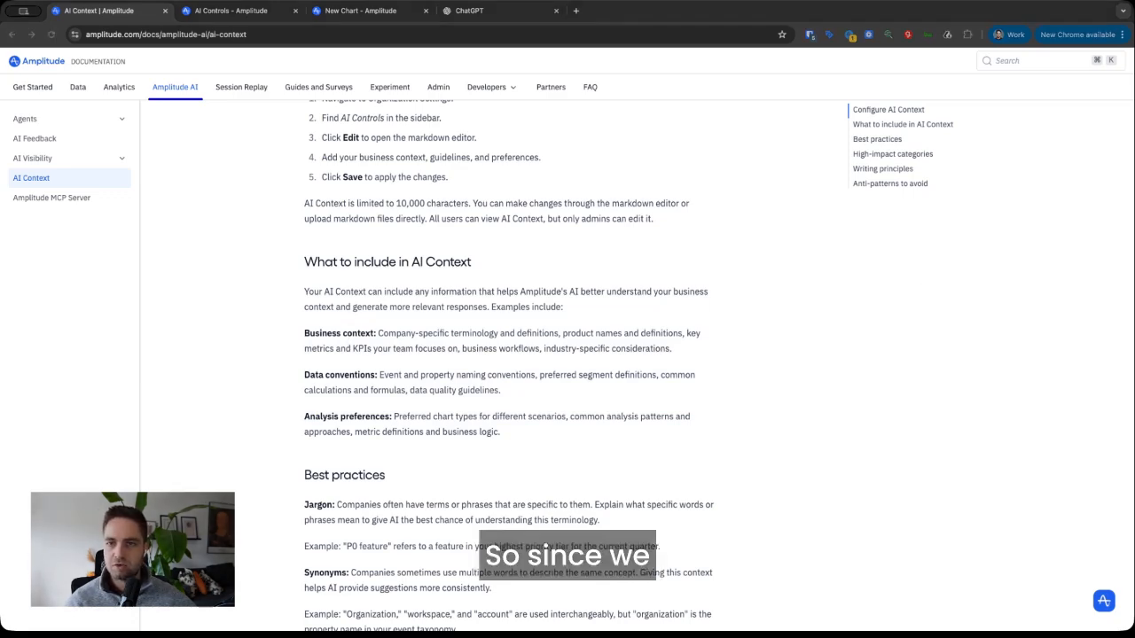
# - Paste and send the prepared prompt asking ChatGPT to research Amplitude's AI Context for adasight.com
pyautogui.click(507, 16)
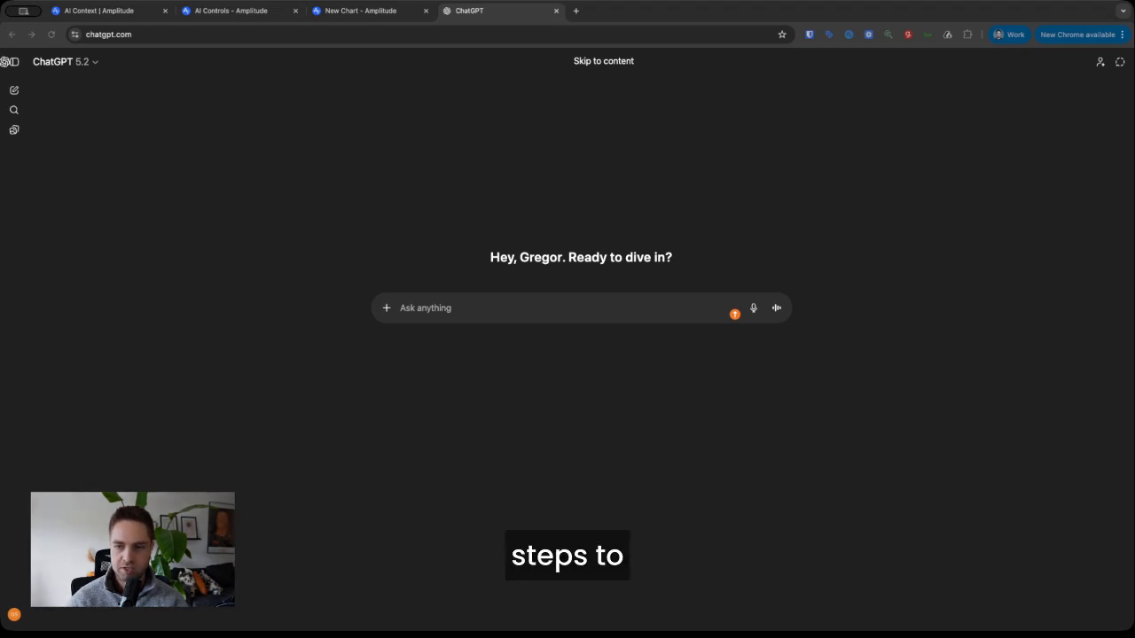
pyautogui.click(450, 309)
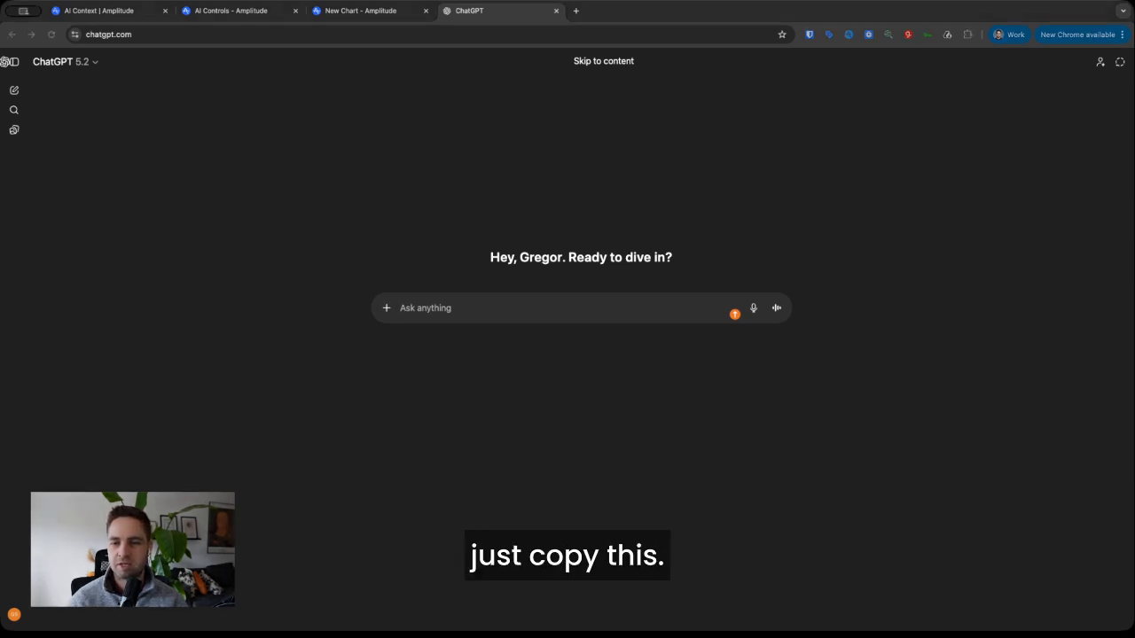
pyautogui.click(555, 308)
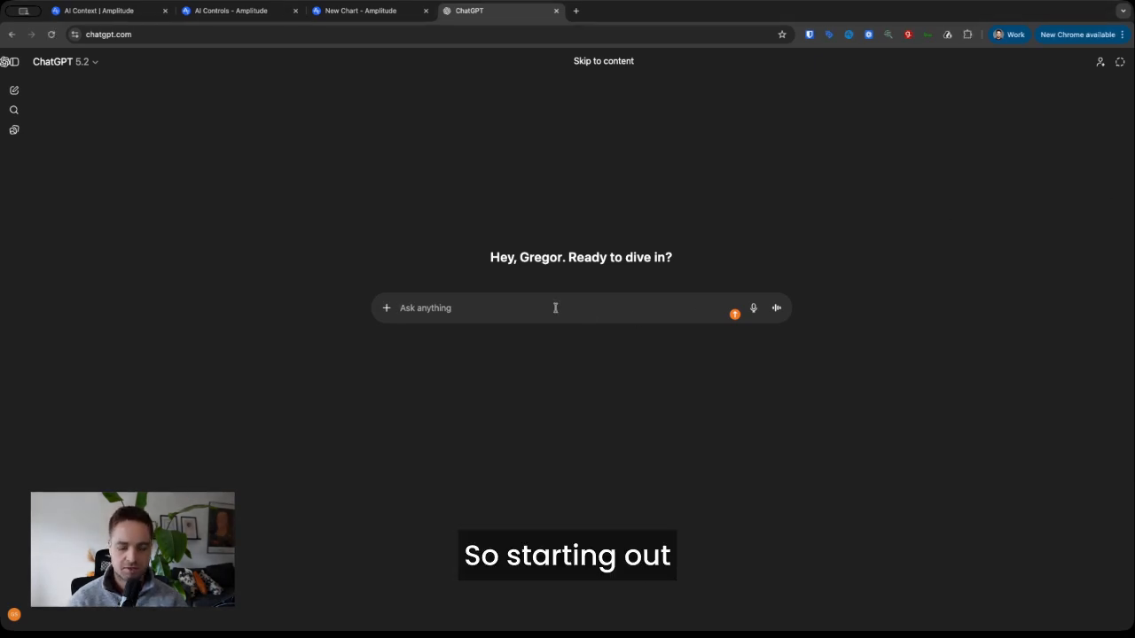
pyautogui.write("We're using Amplitude for our website [www.adasight.com]. Amplitude has recently added the capability AI Context. Please research what you find about this online and in the Amplitude documentation. Please share a summary in one sentences, confirming that you know about it.")
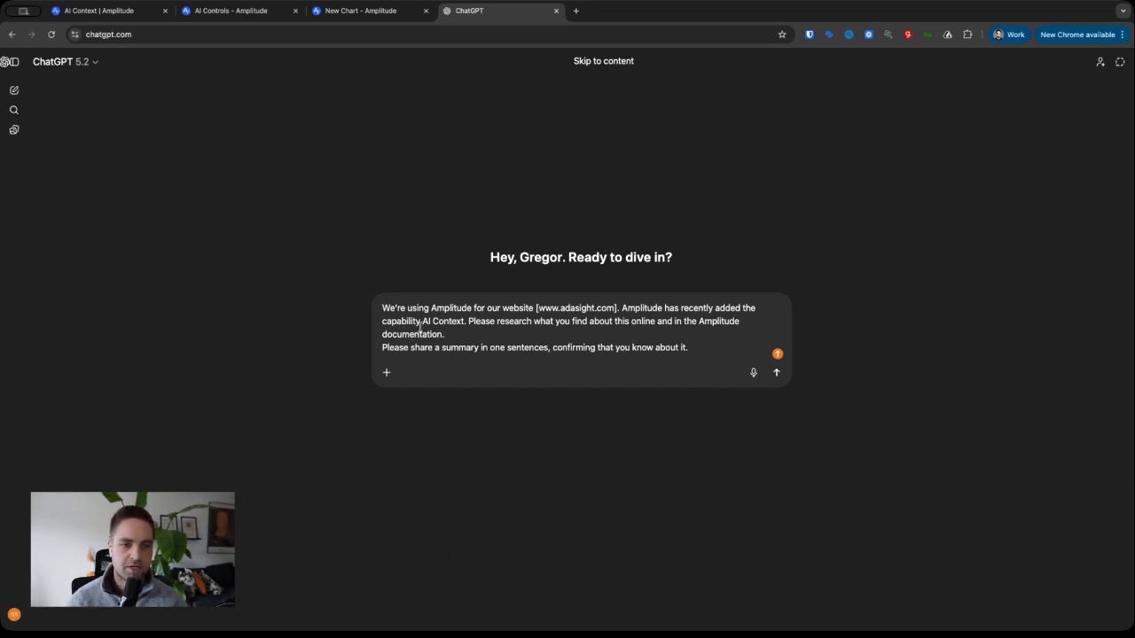
pyautogui.moveTo(382, 308); pyautogui.dragTo(639, 334)
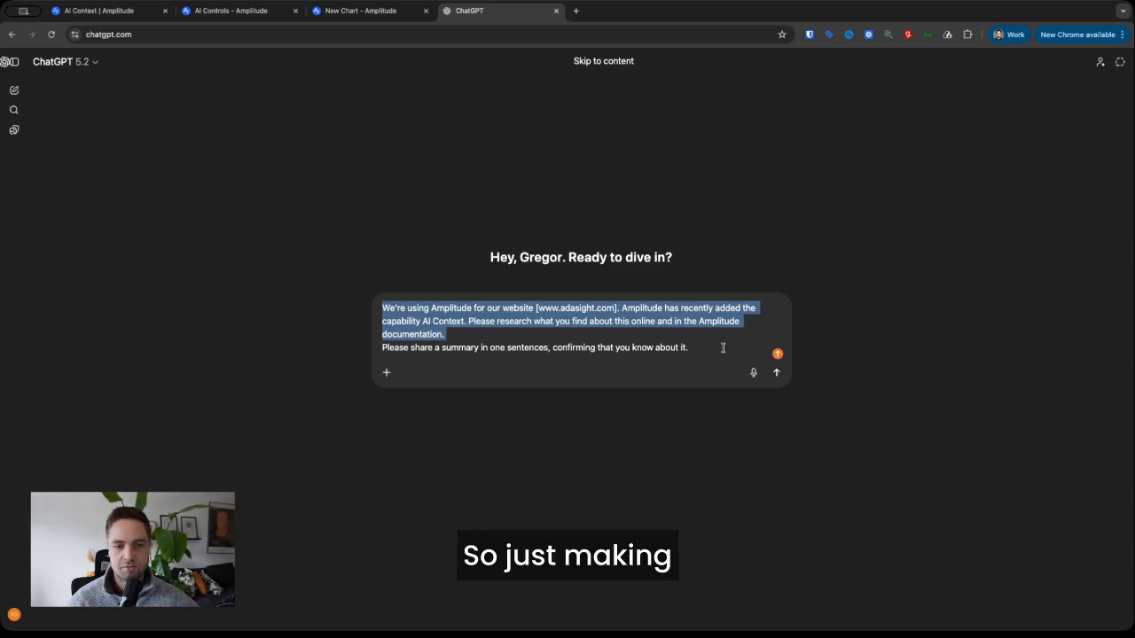
pyautogui.click(722, 348)
pyautogui.press('Return')
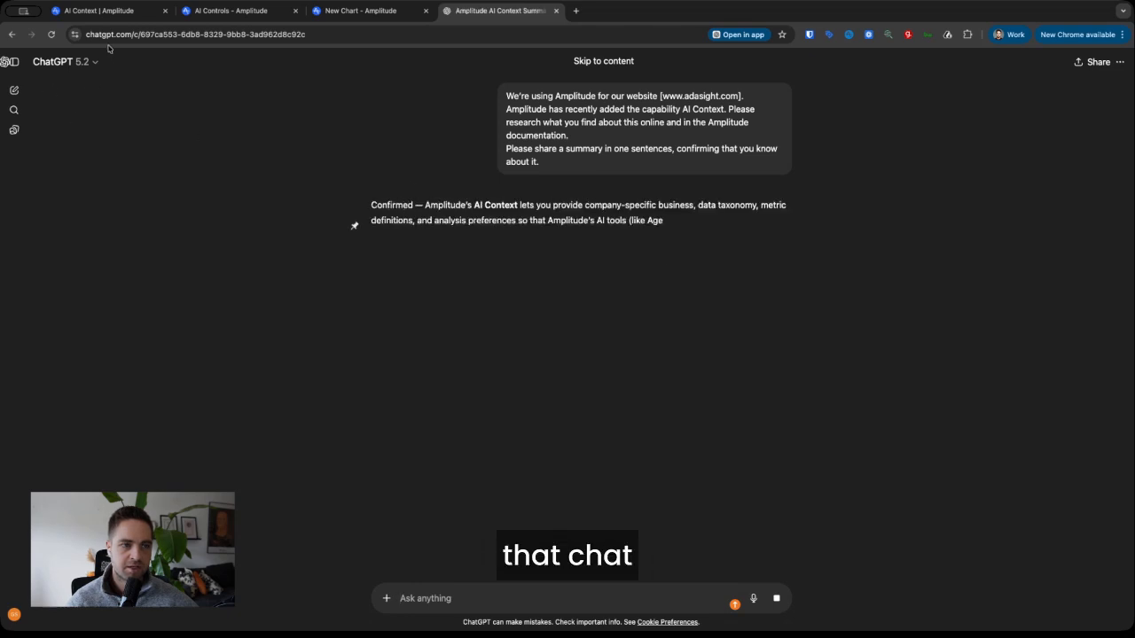
# - Review the finished one-sentence AI Context confirmation and dismiss the custom-instructions reminder
pyautogui.moveTo(424, 205); pyautogui.dragTo(598, 226)
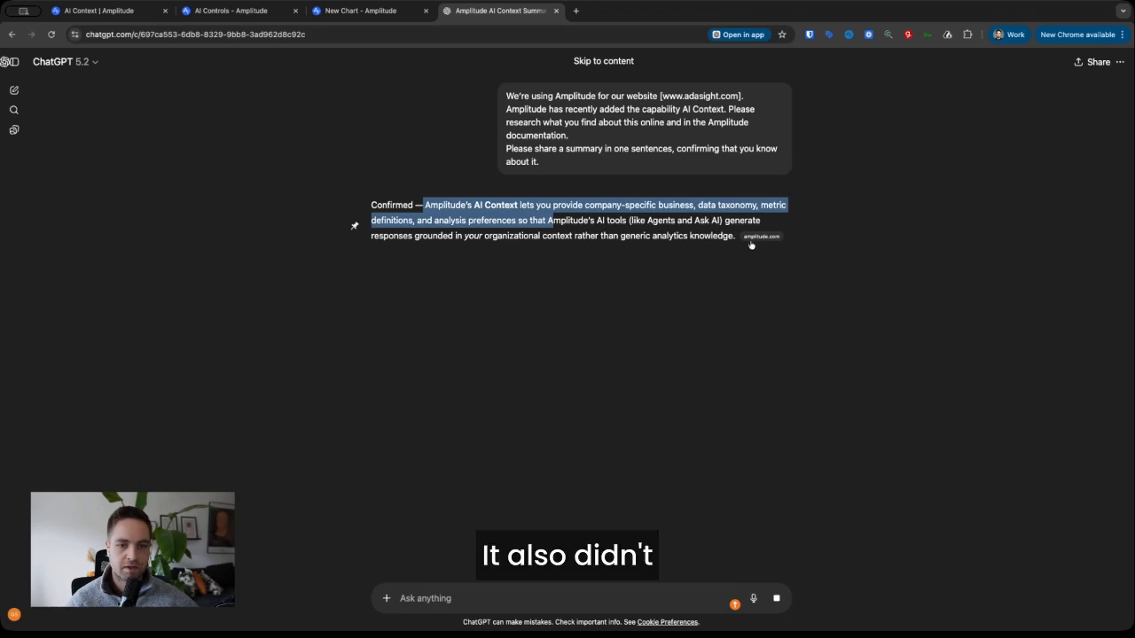
pyautogui.moveTo(780, 242)
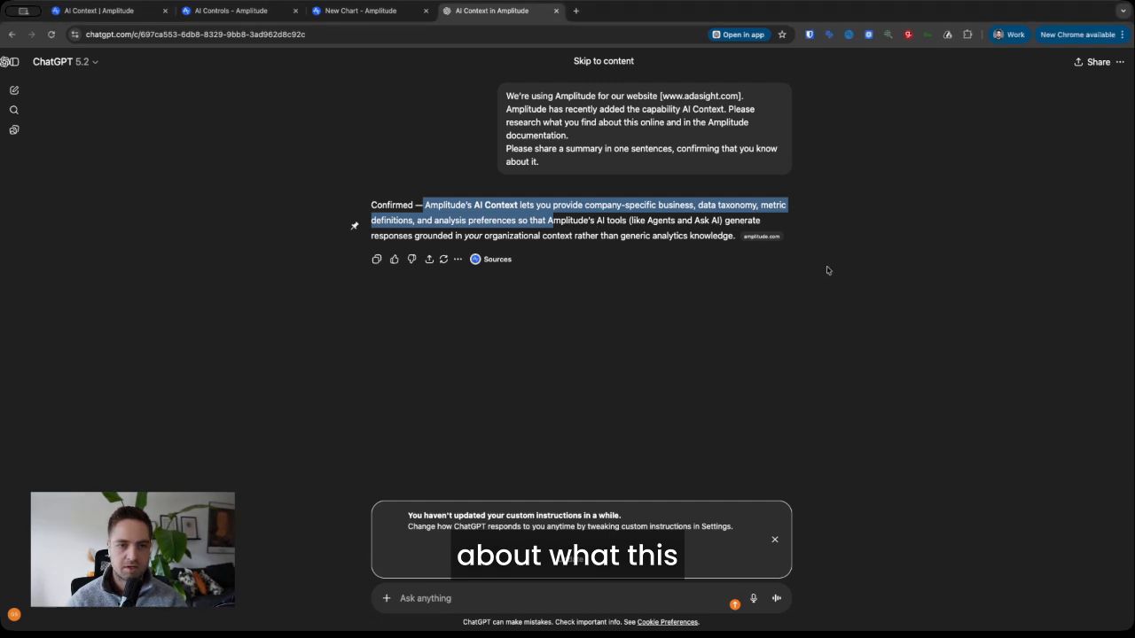
pyautogui.click(775, 540)
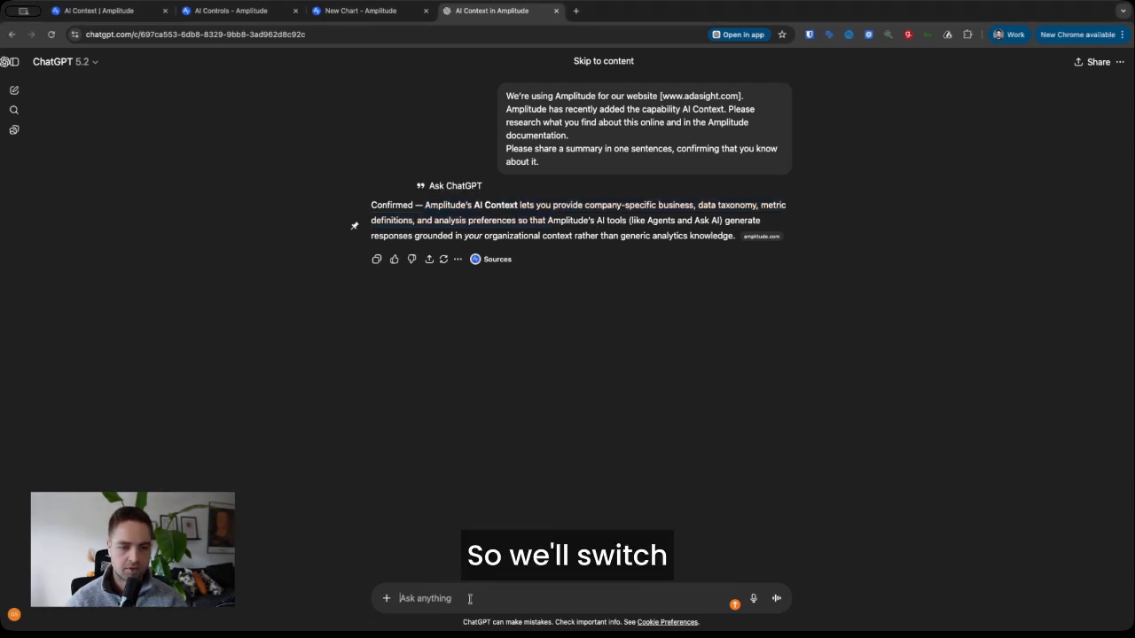
# - Paste and send the prompt requesting Adasight's ideal AI Context with three clarifying questions
pyautogui.write("Please research about [www.adasight.com]. What would be the ideal AI Context for Adasight, to take full advantage of Amplitude's AI Context? Ensure that we cover the areas of Business Context, Ask me 3 key questions that help refine the Context, which you could not answer by your research. After answering these questions, create the AI Context. We will need the AI Context for the Organization, and on Project level.")
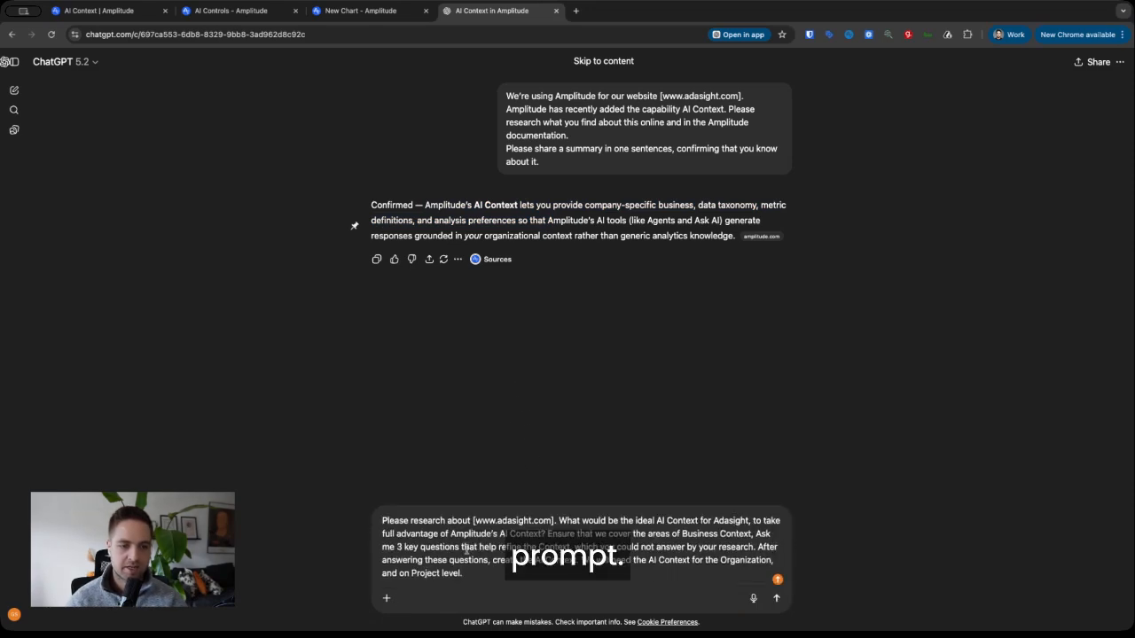
pyautogui.moveTo(560, 520); pyautogui.dragTo(750, 521)
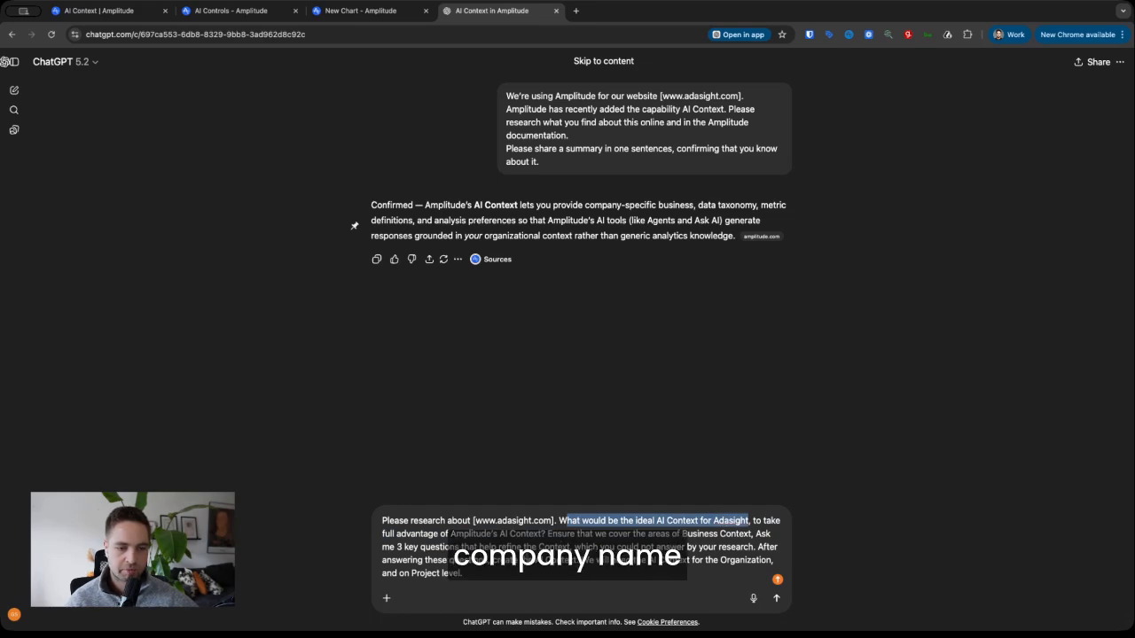
pyautogui.click(521, 575)
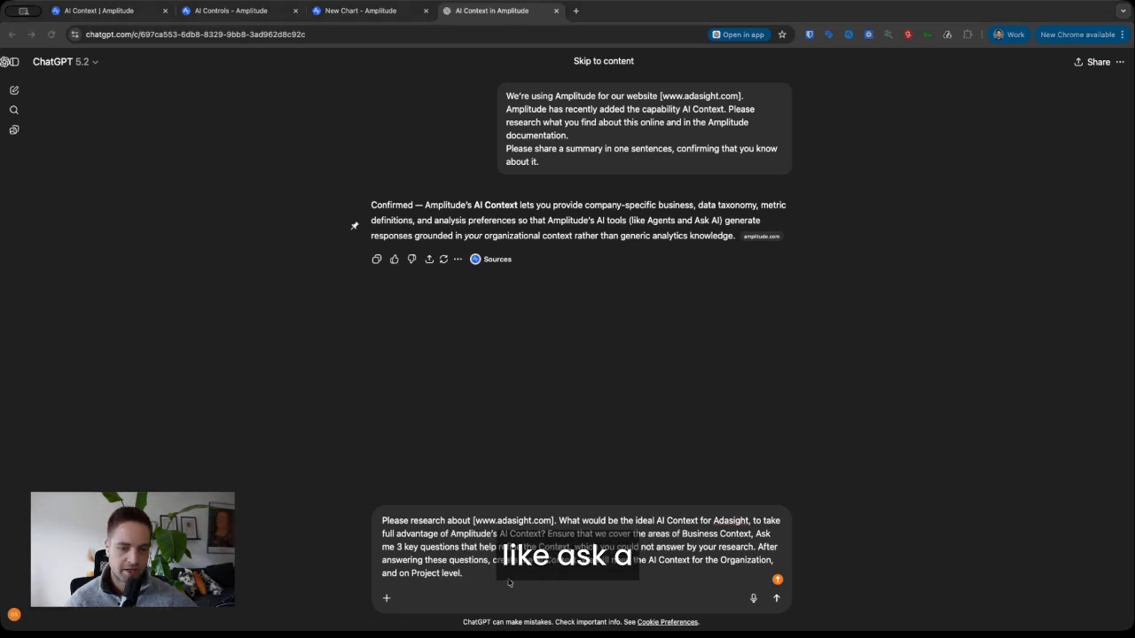
pyautogui.press('Return')
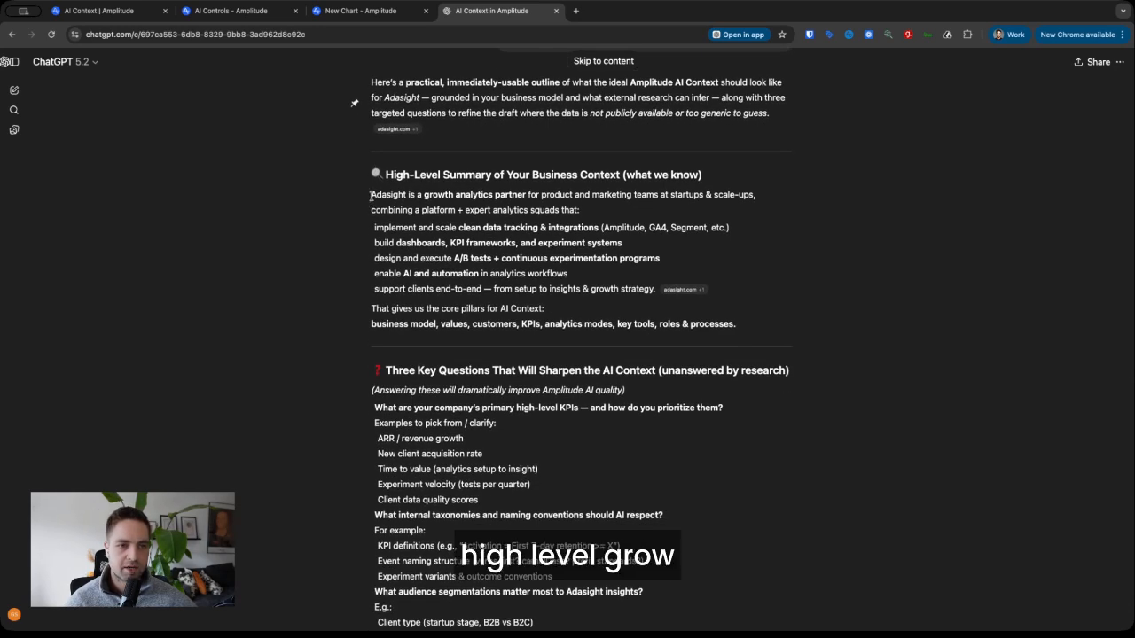
# - Read the reply's business summary, internal-taxonomy question and Organization/Project drafts down to Next Step
pyautogui.moveTo(371, 195); pyautogui.dragTo(432, 210)
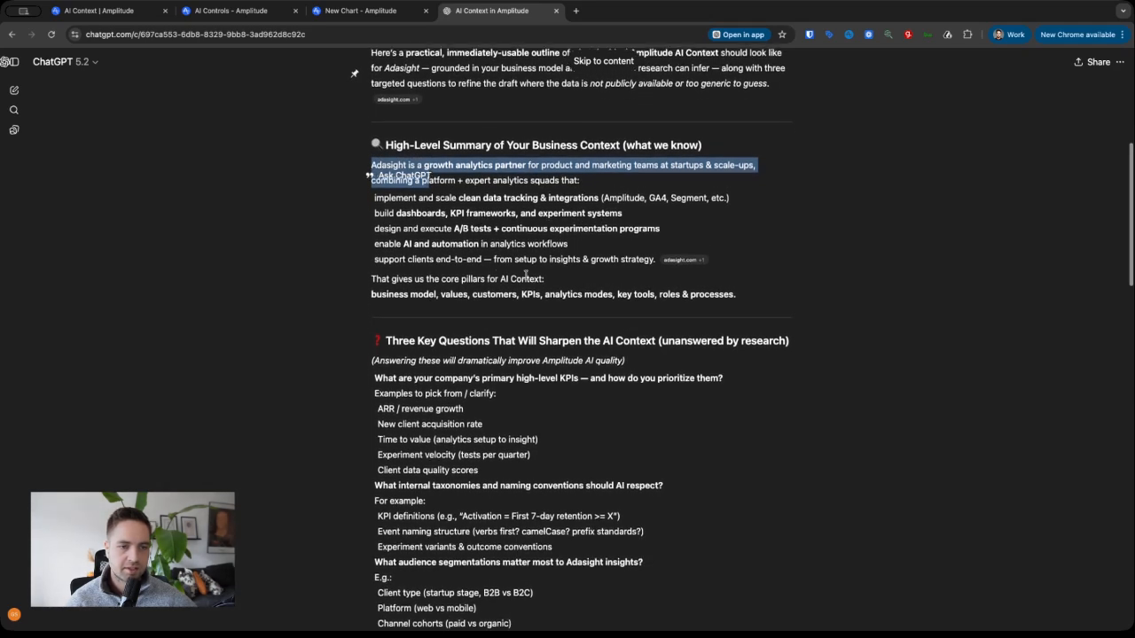
pyautogui.scroll(-1, 467, 253)
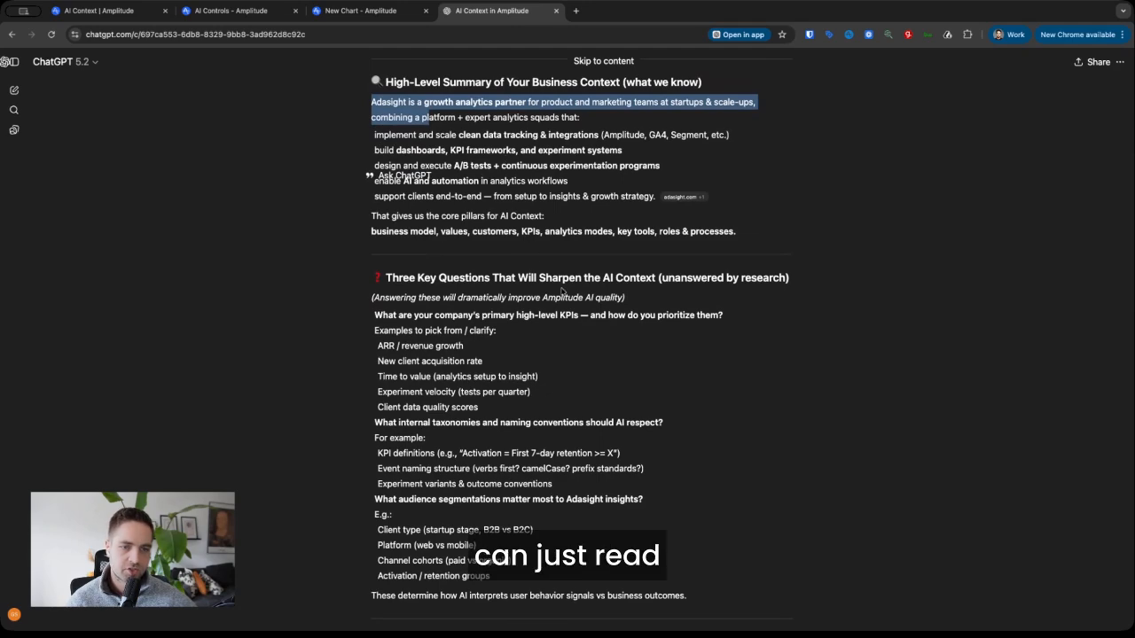
pyautogui.scroll(-2, 563, 292)
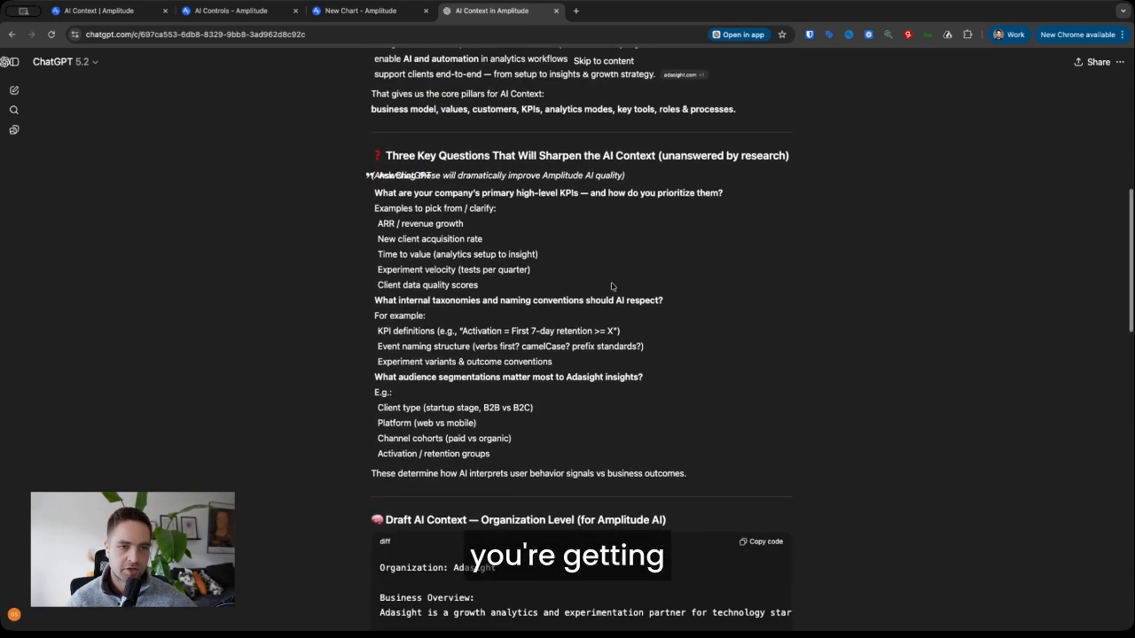
pyautogui.scroll(-2, 513, 275)
pyautogui.scroll(2, 445, 257)
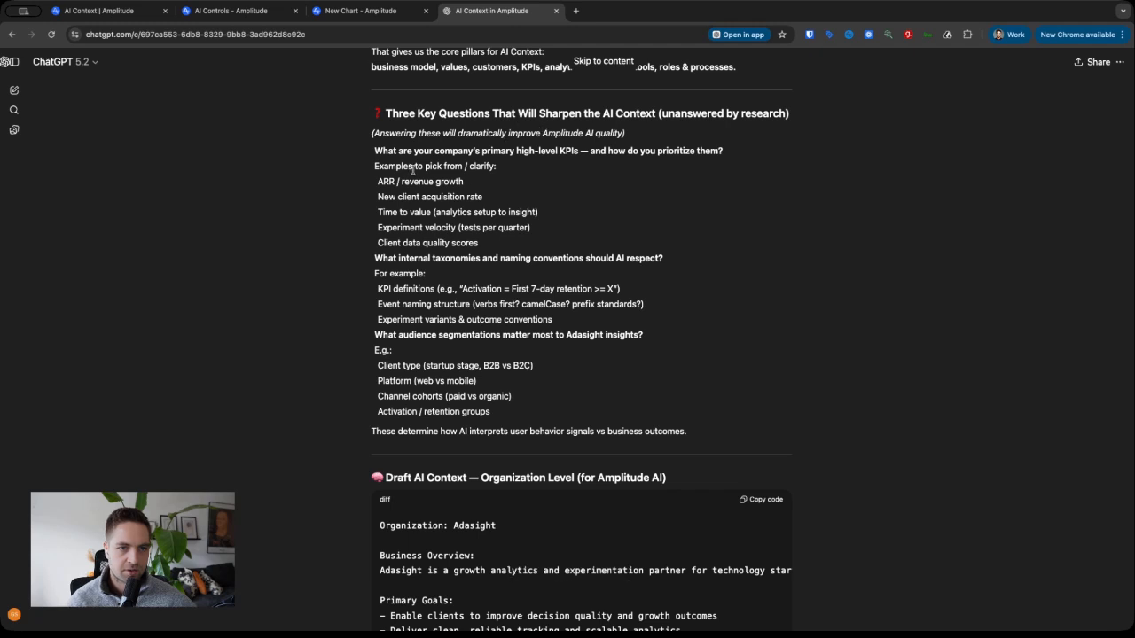
pyautogui.scroll(-2, 508, 156)
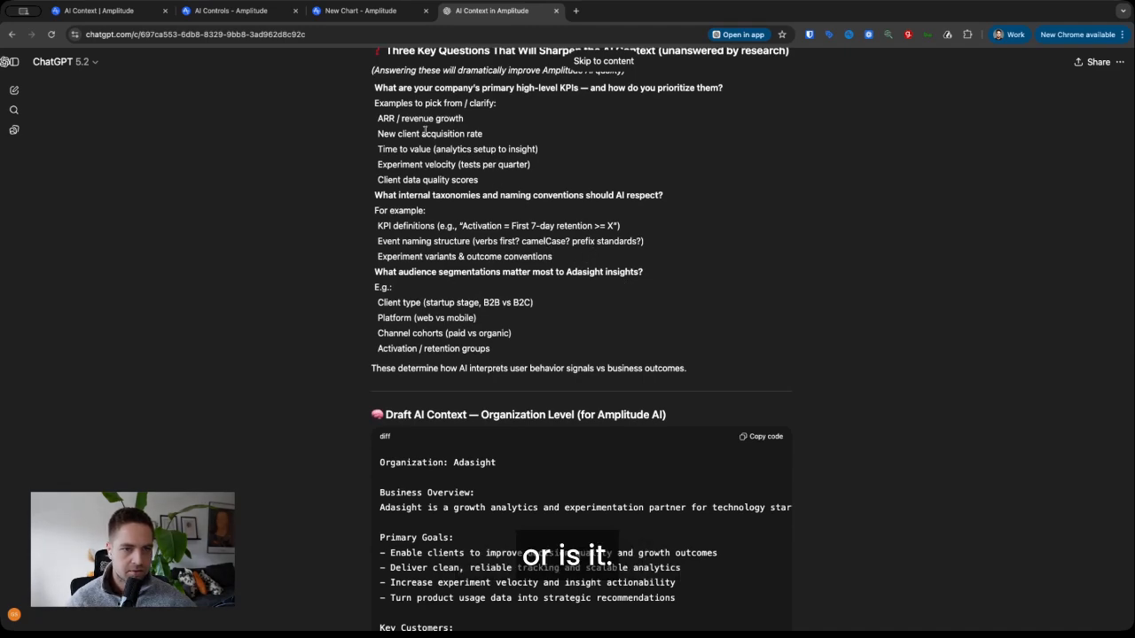
pyautogui.tripleClick(419, 193)
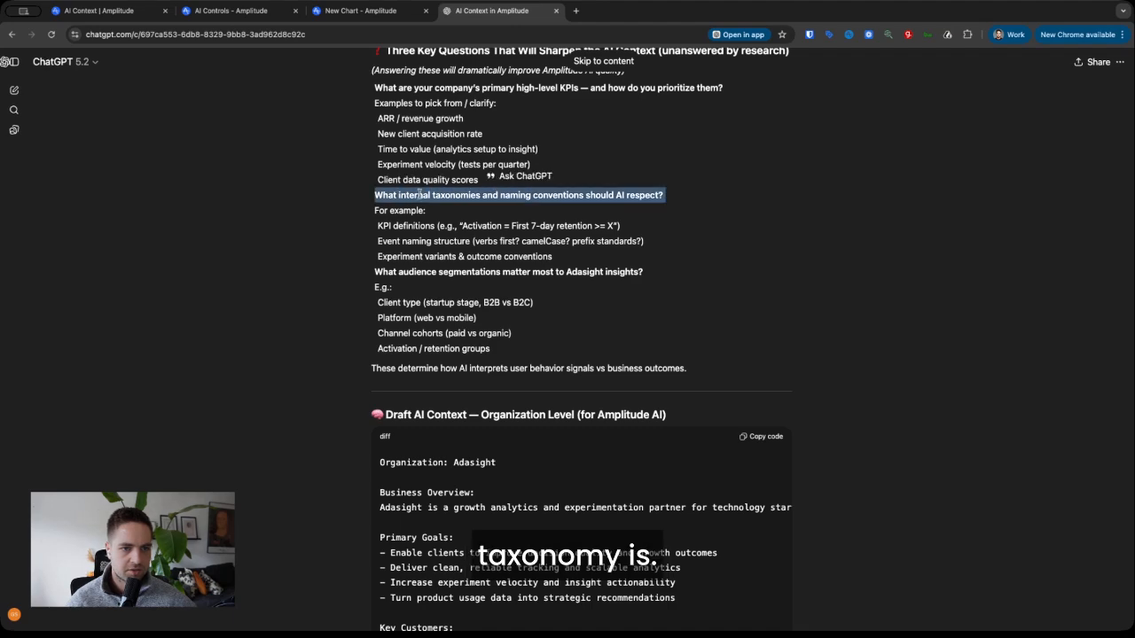
pyautogui.scroll(1, 547, 222)
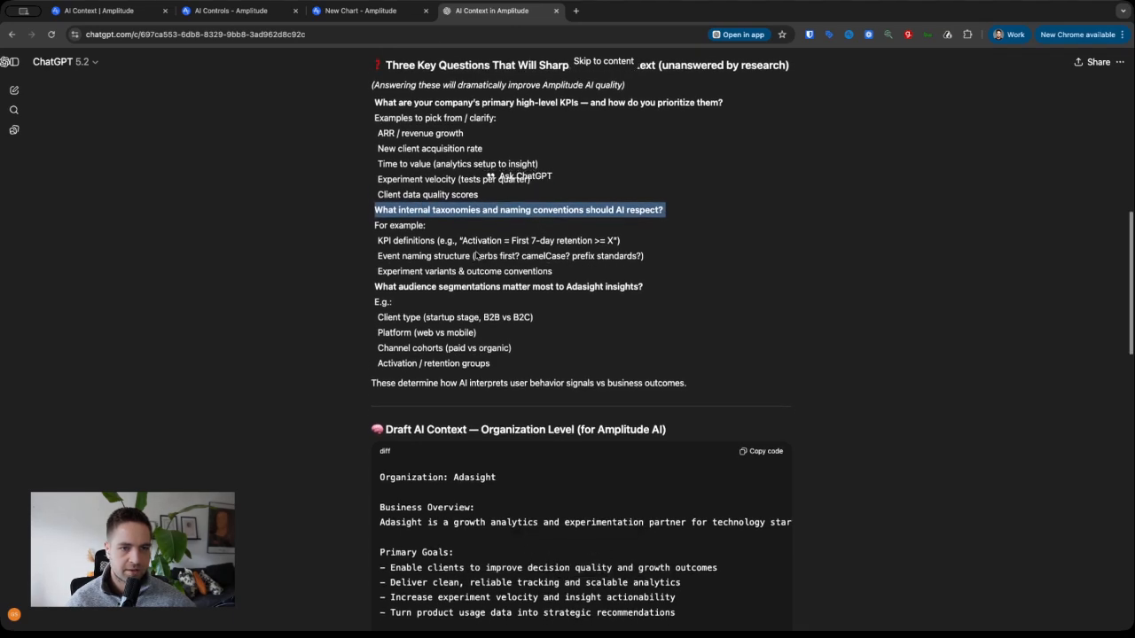
pyautogui.scroll(-1, 479, 255)
pyautogui.scroll(-2, 707, 480)
pyautogui.scroll(-15, 706, 480)
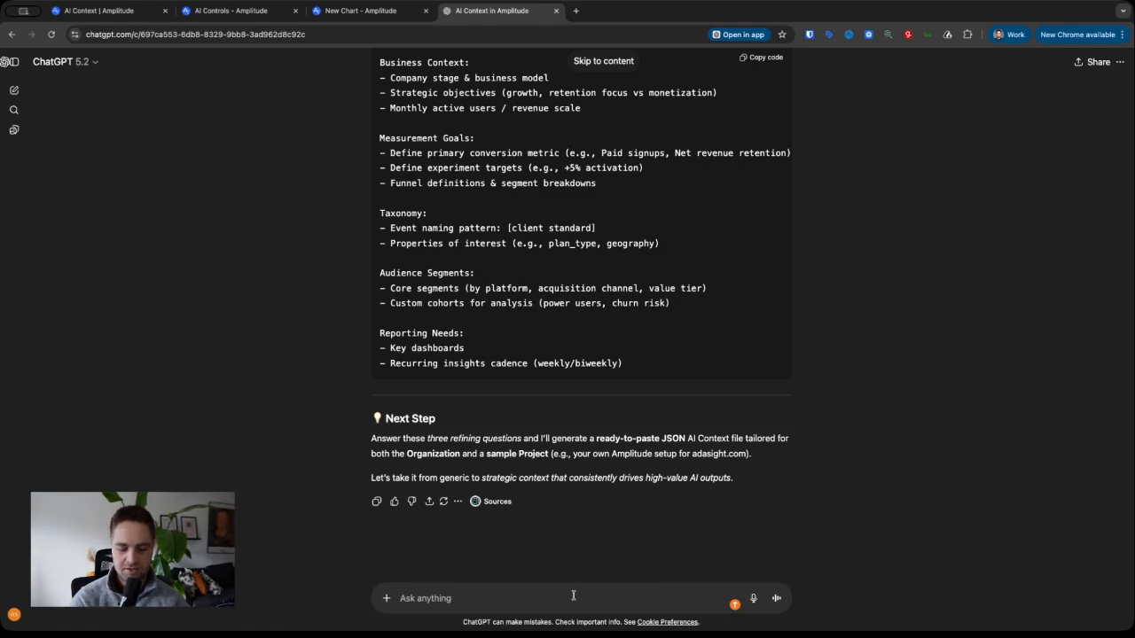
# - Send 'please specify the three questions, before creating the AI Context' and review the three questions
pyautogui.write('please spe')
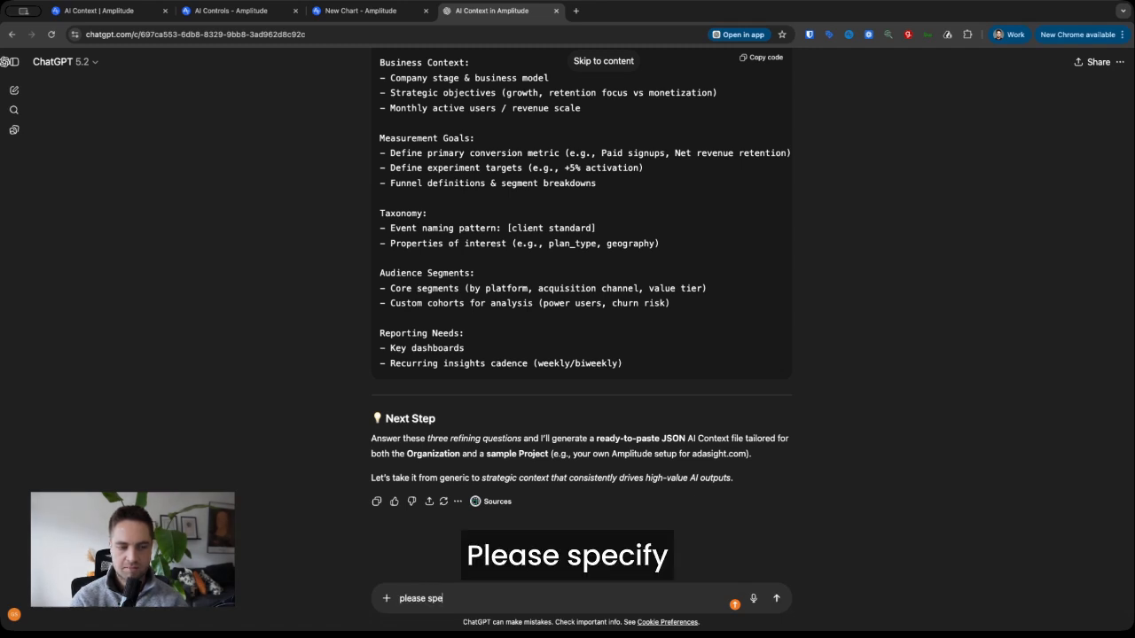
pyautogui.write('cify the three questions, be')
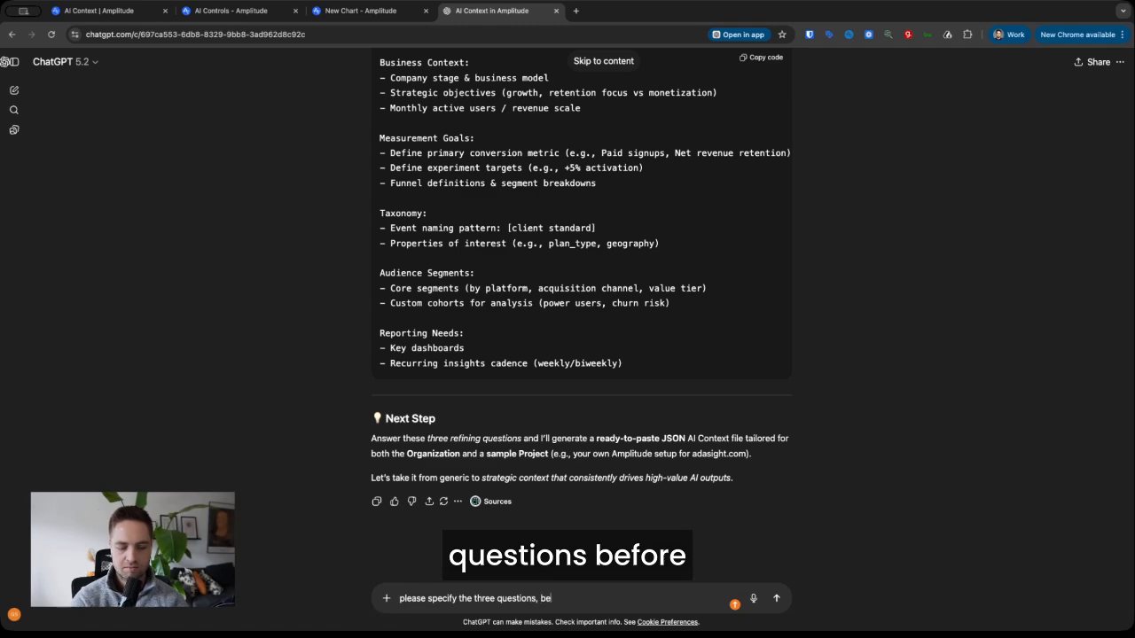
pyautogui.write('fore creat')
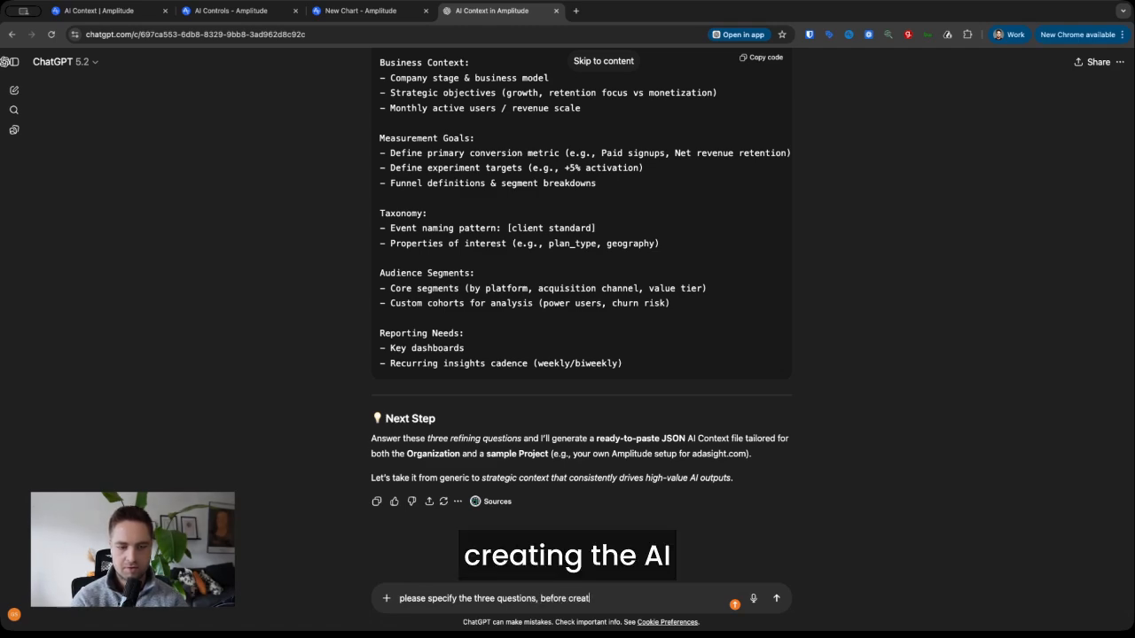
pyautogui.write('ing the AI Context')
pyautogui.press('Return')
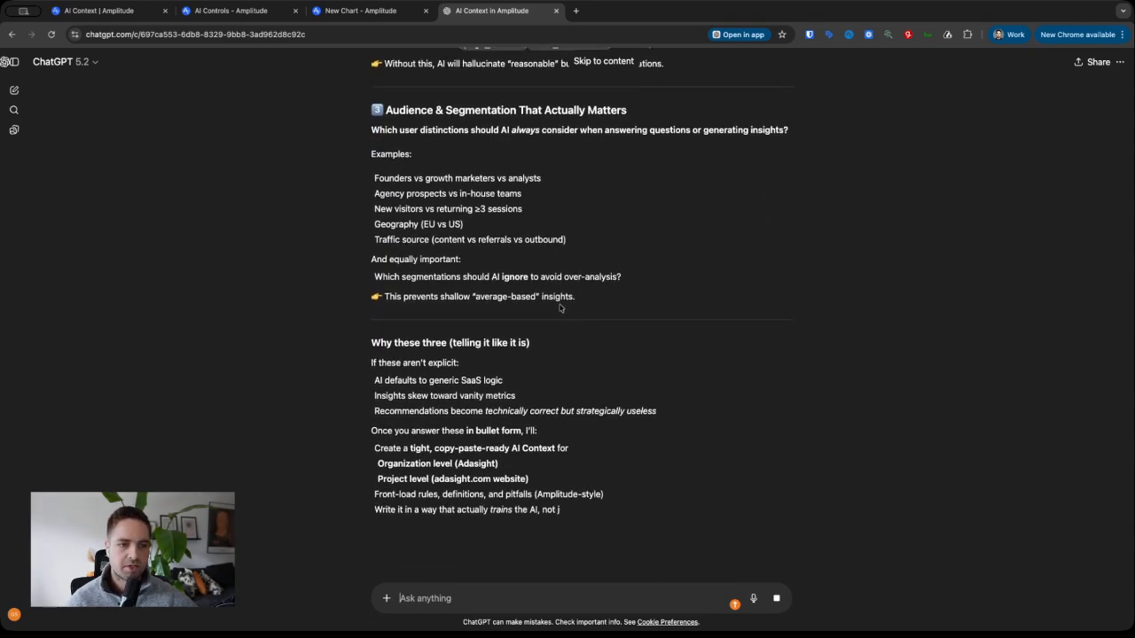
pyautogui.scroll(3, 581, 328)
pyautogui.scroll(-4, 567, 426)
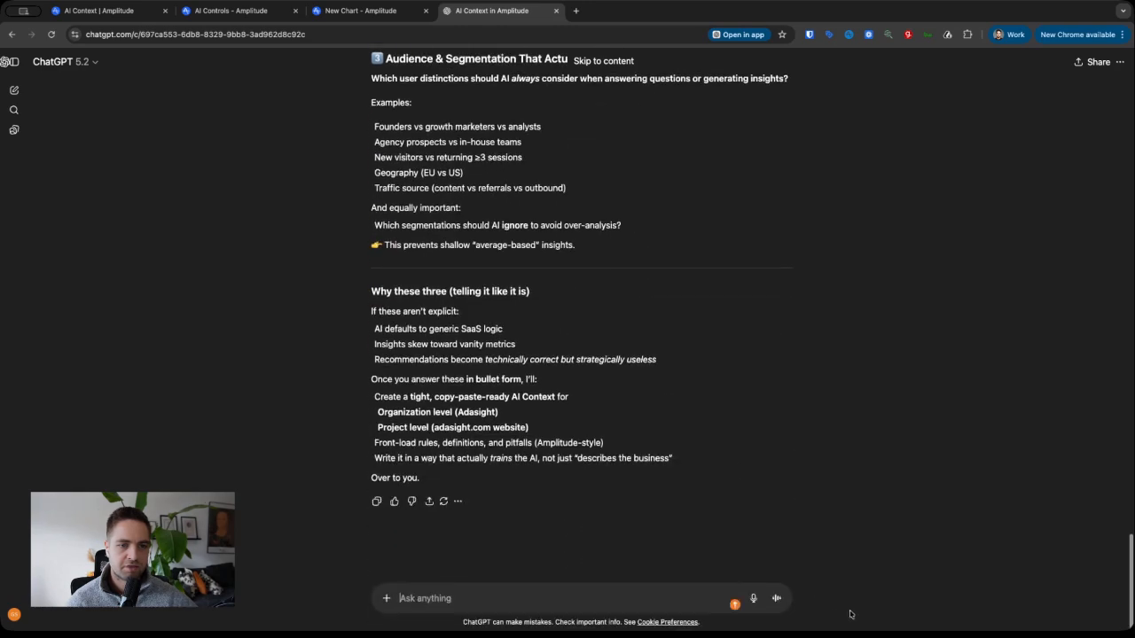
# - Ask ChatGPT to condense each of the three questions to just one line
pyautogui.click(527, 595)
pyautogui.write('just the questions in one line each')
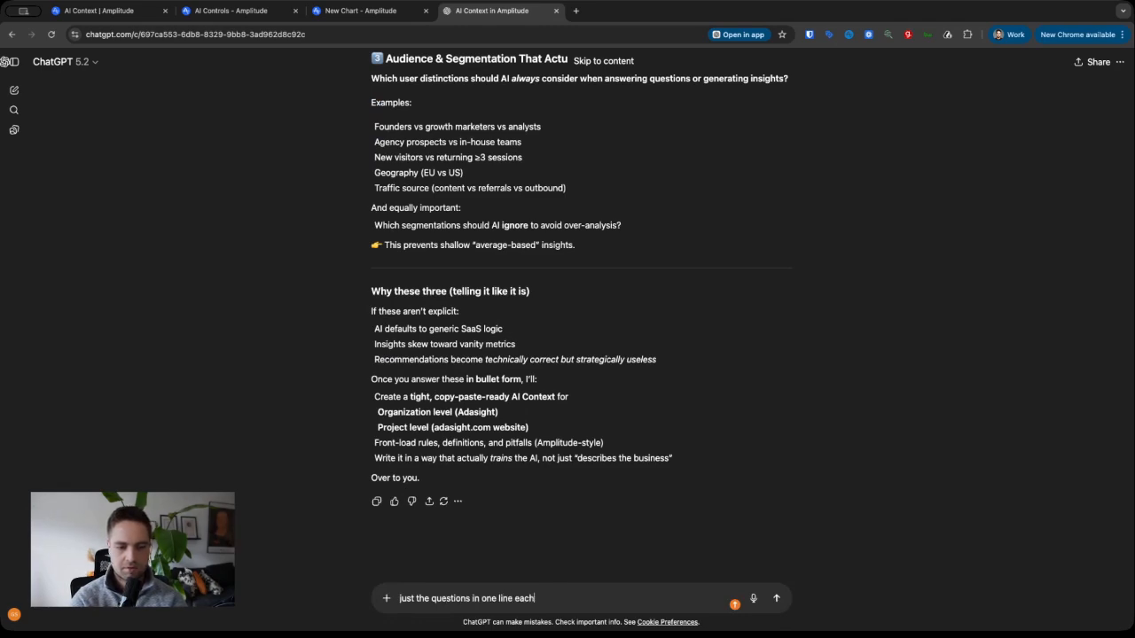
pyautogui.press('Return')
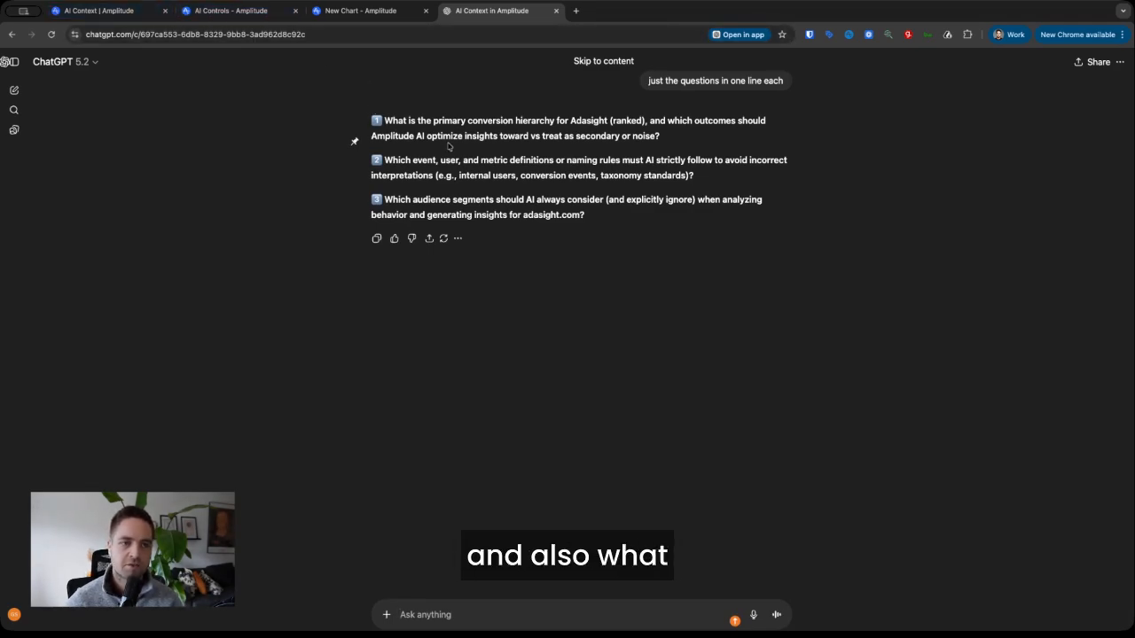
# - Review the one-line questions on conversion hierarchy, definition and naming rules, and audience segments
pyautogui.moveTo(408, 120); pyautogui.dragTo(627, 125)
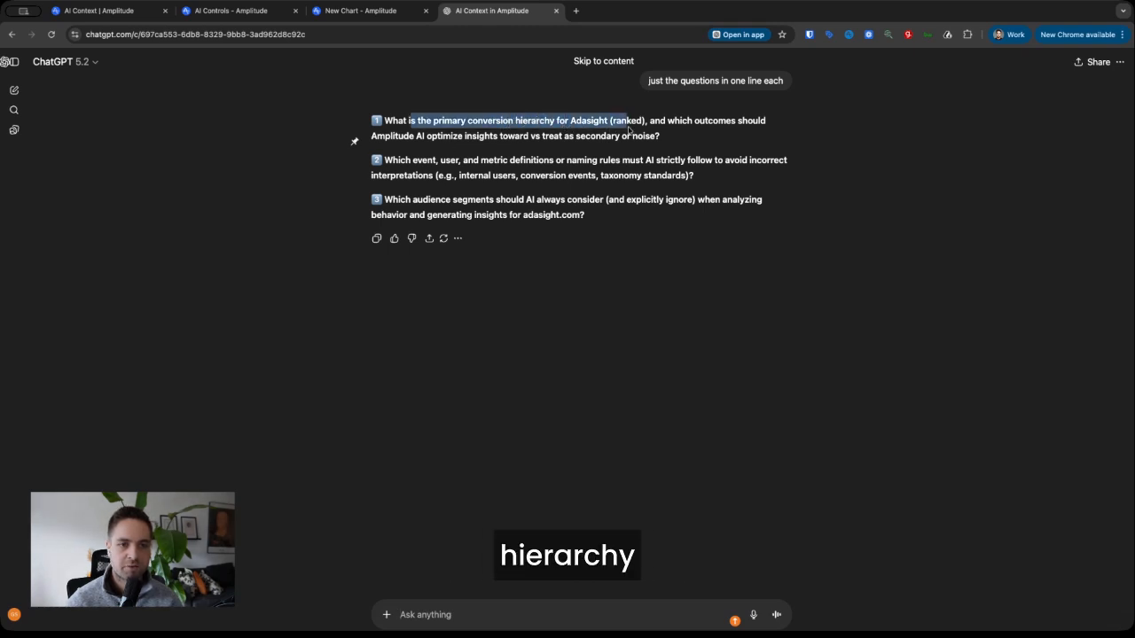
pyautogui.moveTo(399, 159); pyautogui.dragTo(465, 164)
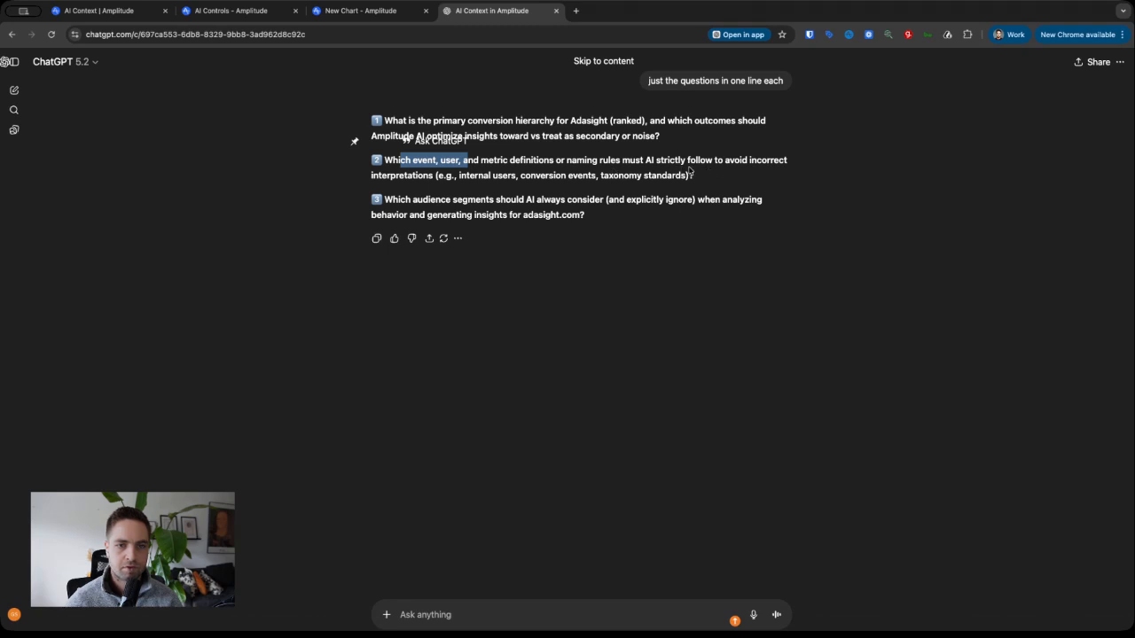
pyautogui.moveTo(429, 201); pyautogui.dragTo(467, 202)
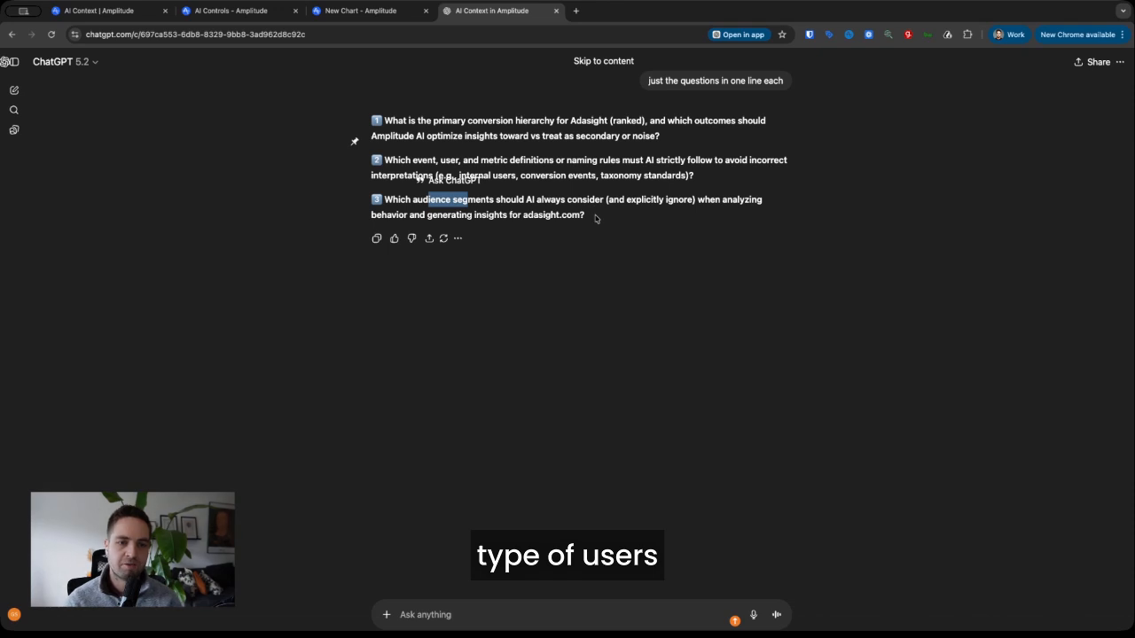
pyautogui.click(596, 218)
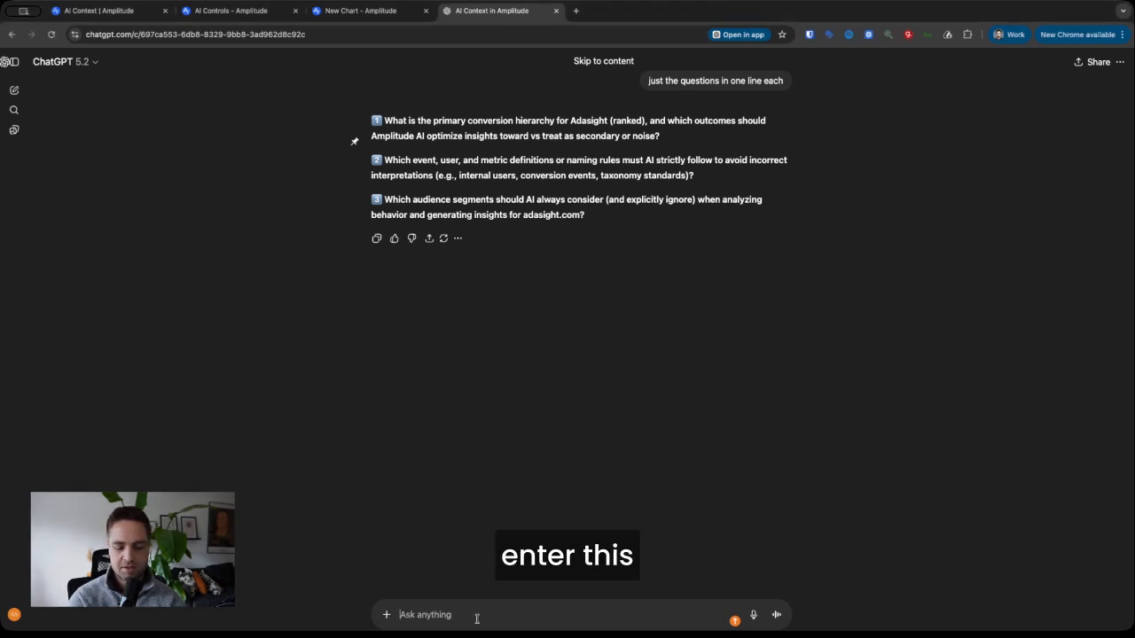
# - Paste Adasight's context answers into the ChatGPT box as the context to use
pyautogui.hotkey('ctrl', 'v')
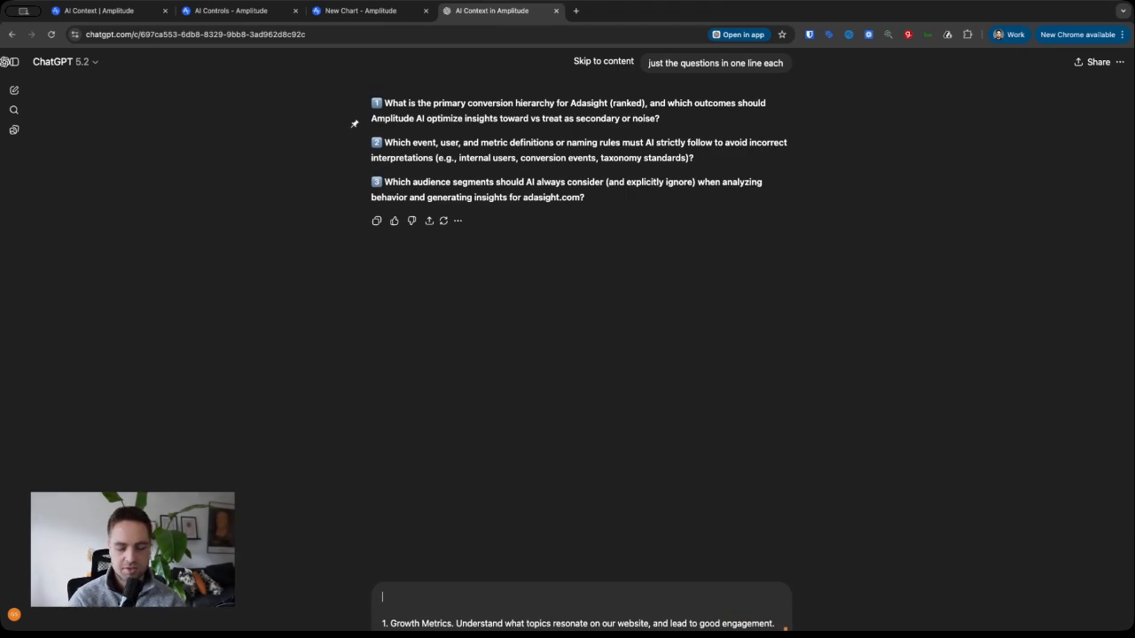
pyautogui.write('is context I want to use')
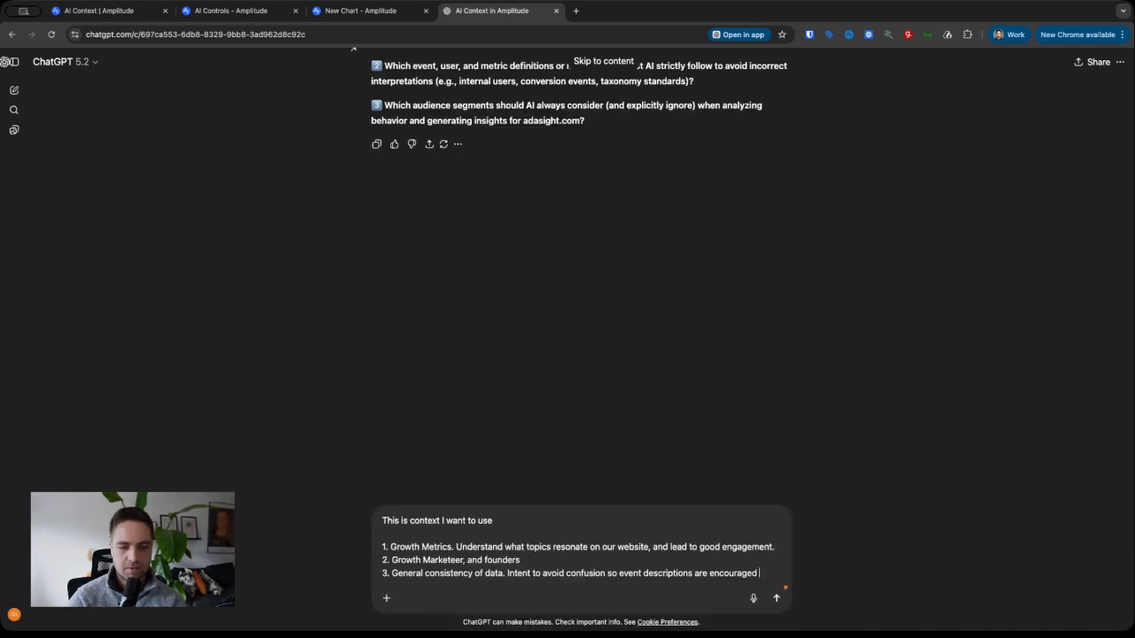
pyautogui.hotkey('shift', 'Return')
pyautogui.hotkey('shift', 'Return')
pyautogui.write('PLease now now')
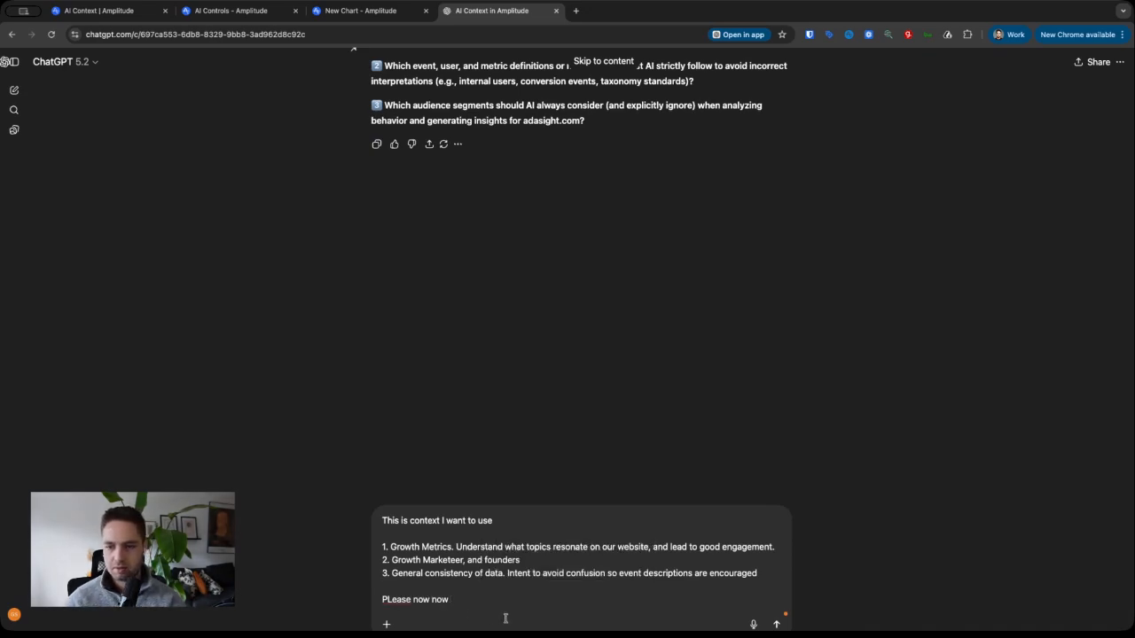
# - Replace the half-typed line with the request for an organization-level AI Context, including the docs URL
pyautogui.press('super+shift+Left')
pyautogui.press('BackSpace')
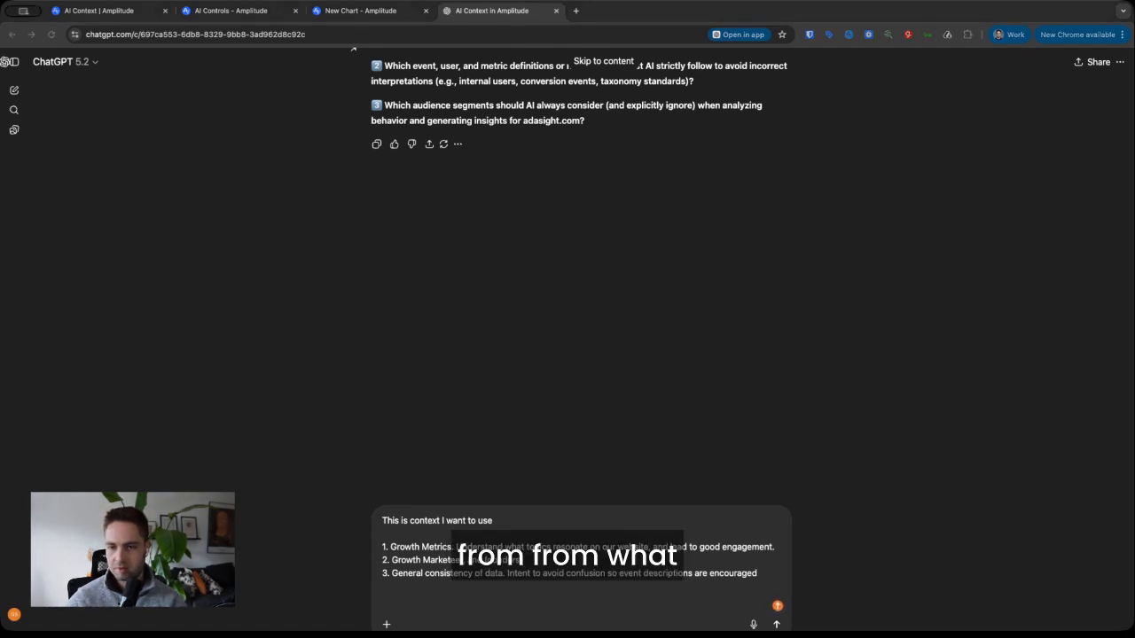
pyautogui.write('Please now create the AI Context on Organizational level ("Organizational Context"). Write is as code ready for copy paste. Please follow "Writing Principles" stated by Amplitude in their documentation https://amplitude.com/docs/amplitude-ai/ai-context')
pyautogui.moveTo(392, 547); pyautogui.dragTo(718, 547)
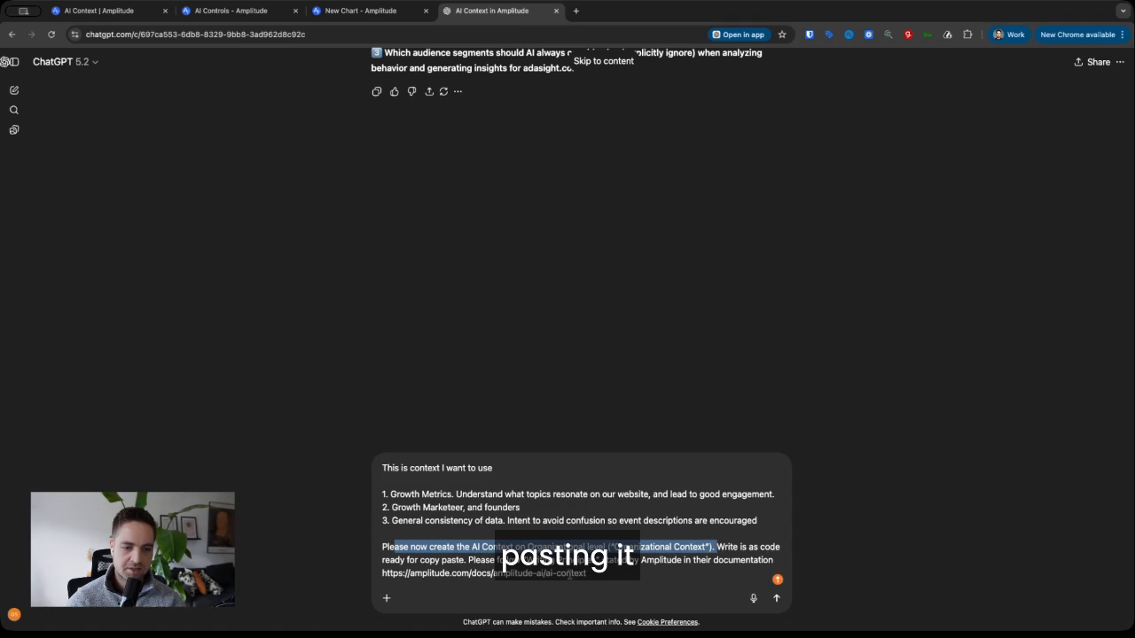
pyautogui.click(613, 574)
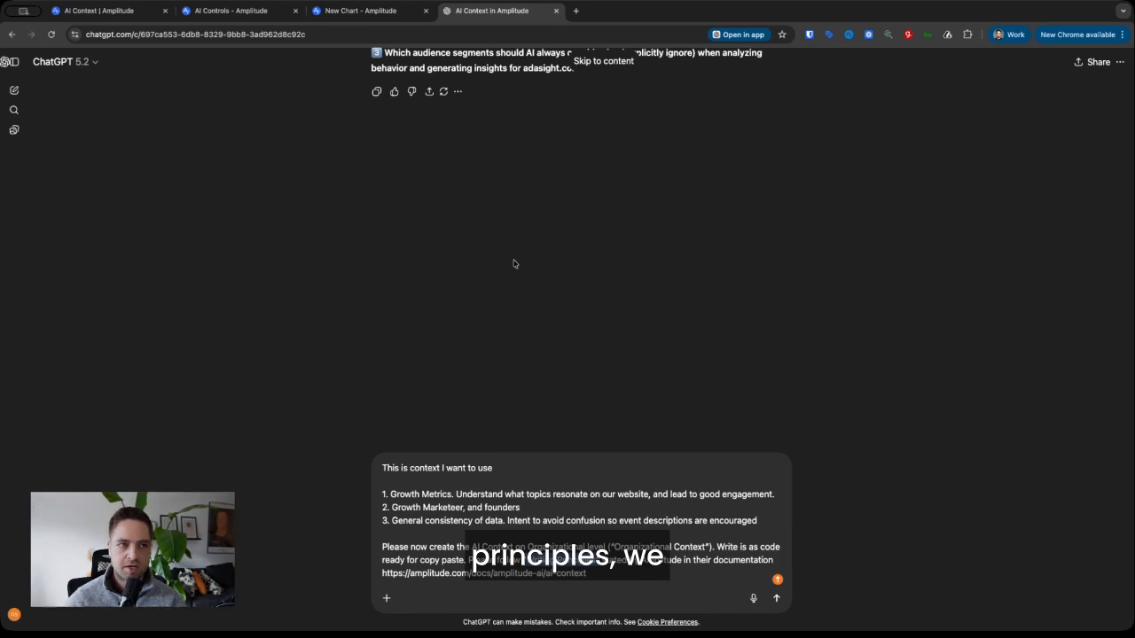
pyautogui.click(229, 12)
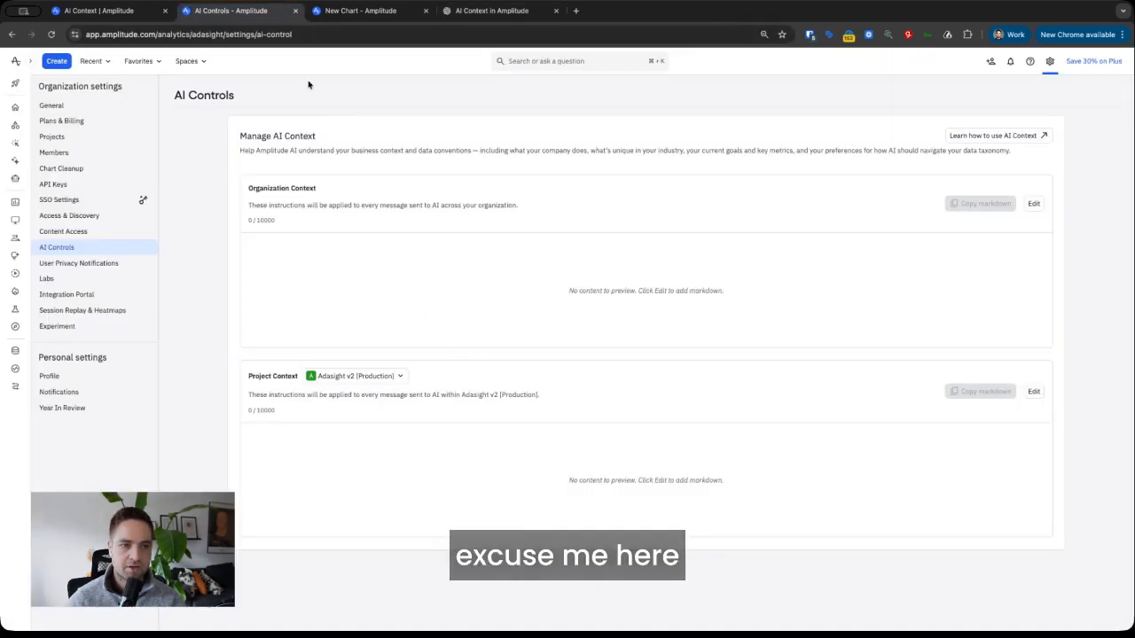
# - Select the Writing principles section in Amplitude's AI Context documentation
pyautogui.click(98, 11)
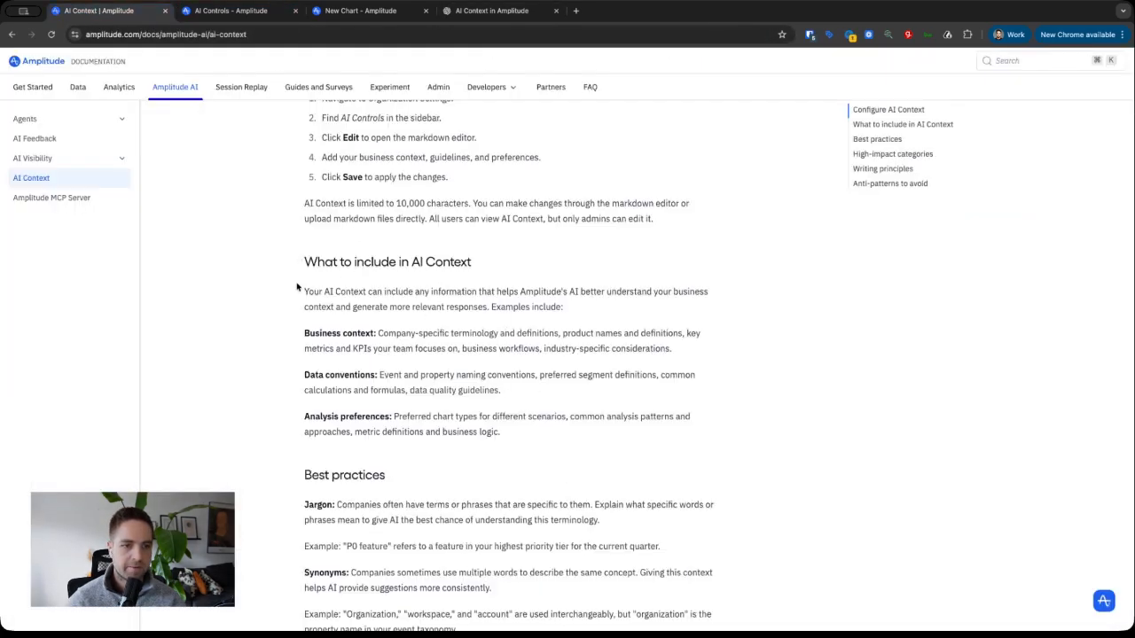
pyautogui.scroll(-10, 438, 396)
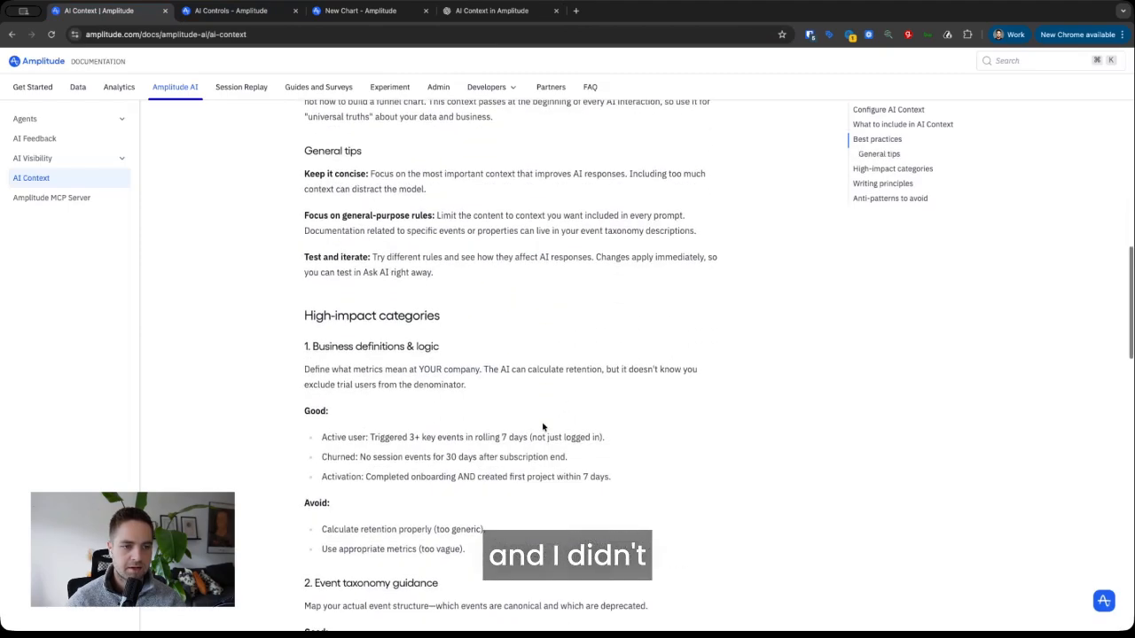
pyautogui.scroll(-7, 544, 426)
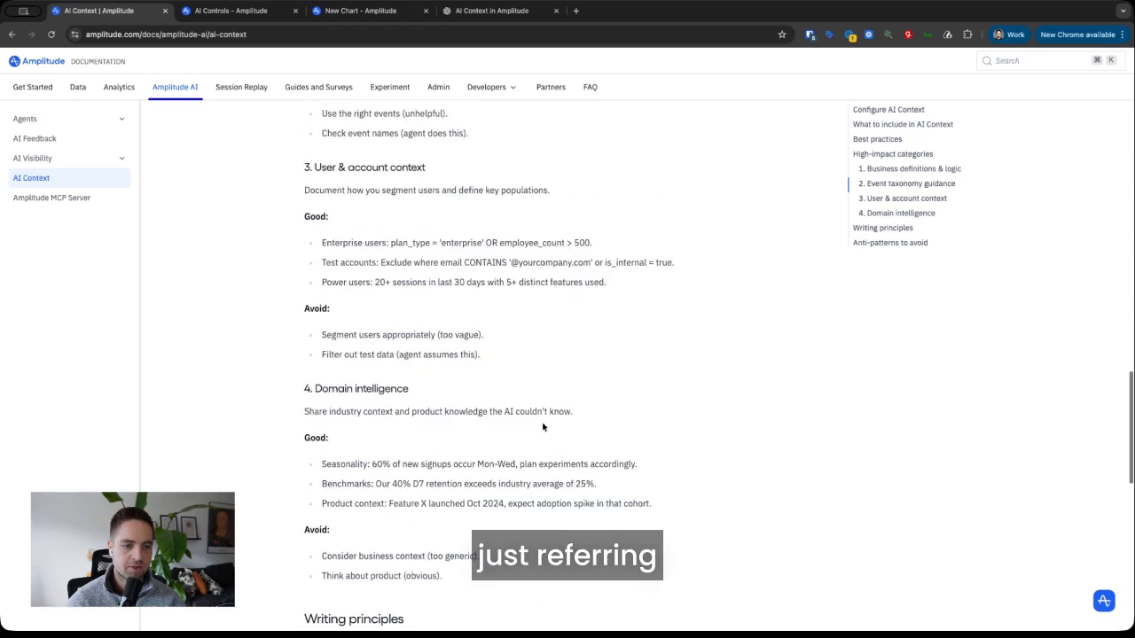
pyautogui.scroll(-2, 543, 426)
pyautogui.moveTo(300, 225); pyautogui.dragTo(642, 388)
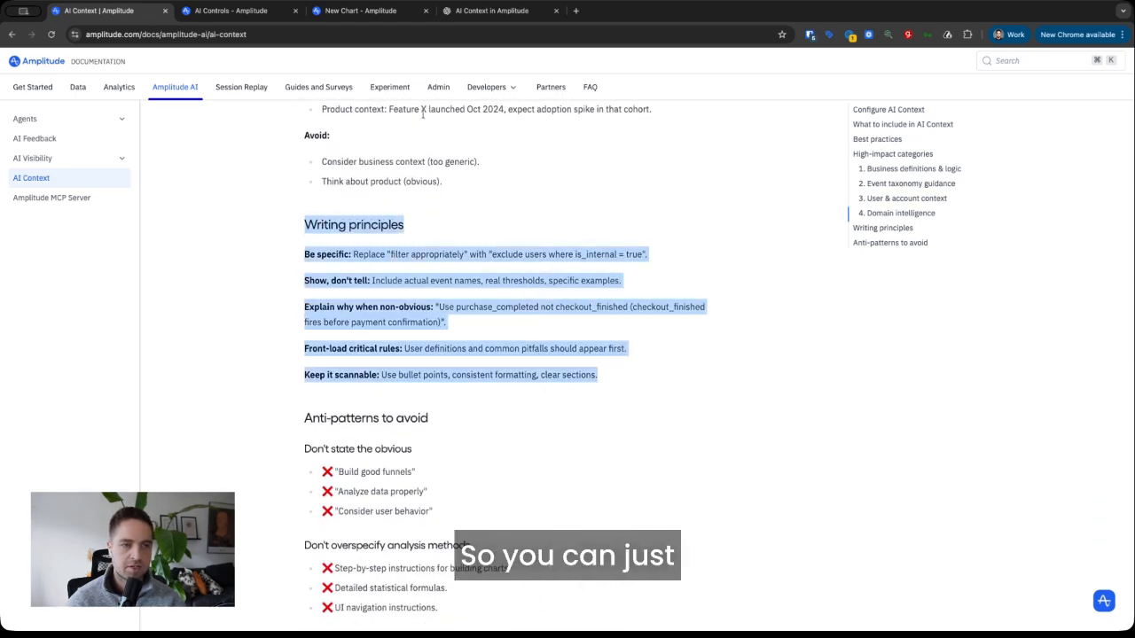
pyautogui.click(497, 12)
# - Send the AI Context prompt and copy ChatGPT's Organizational AI Context markdown for Adasight
pyautogui.click(630, 584)
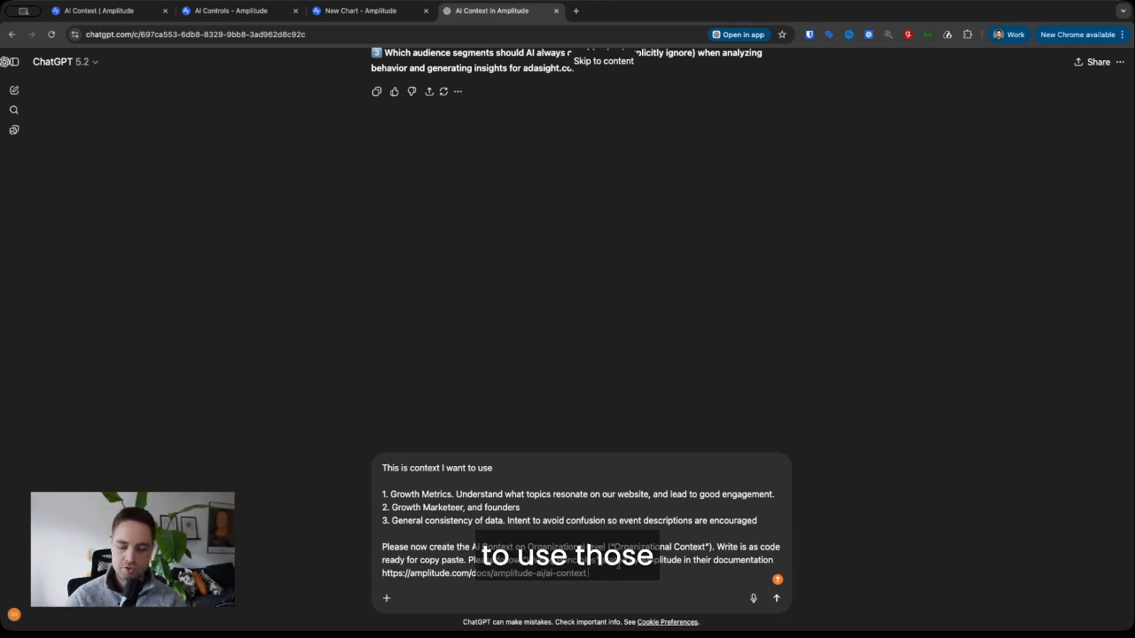
pyautogui.press('Return')
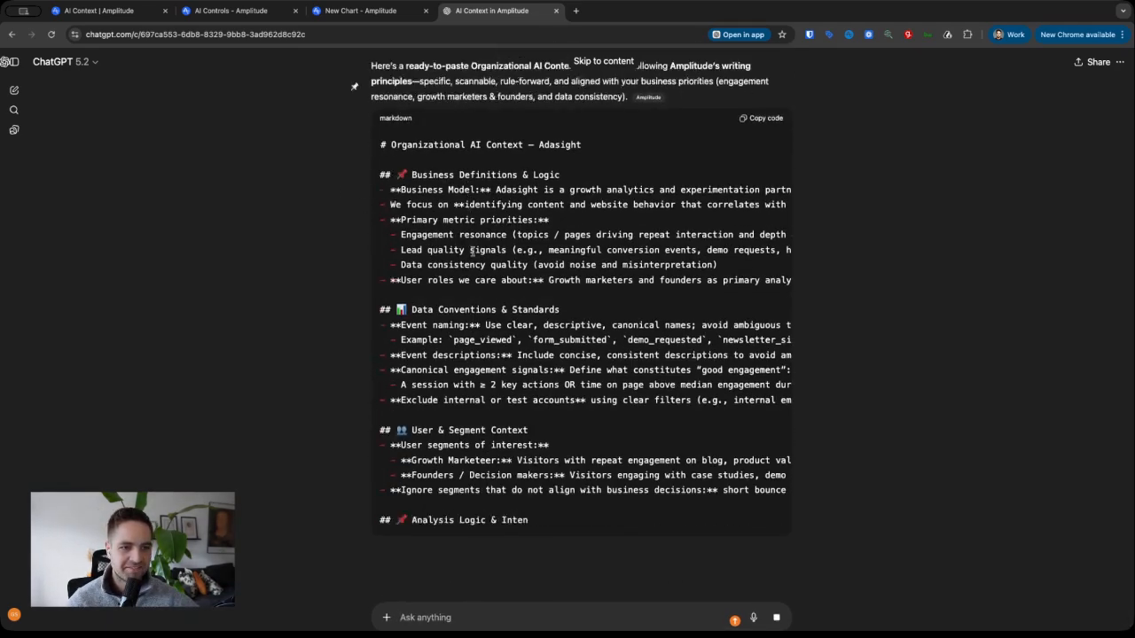
pyautogui.scroll(2, 618, 297)
pyautogui.scroll(2, 618, 297)
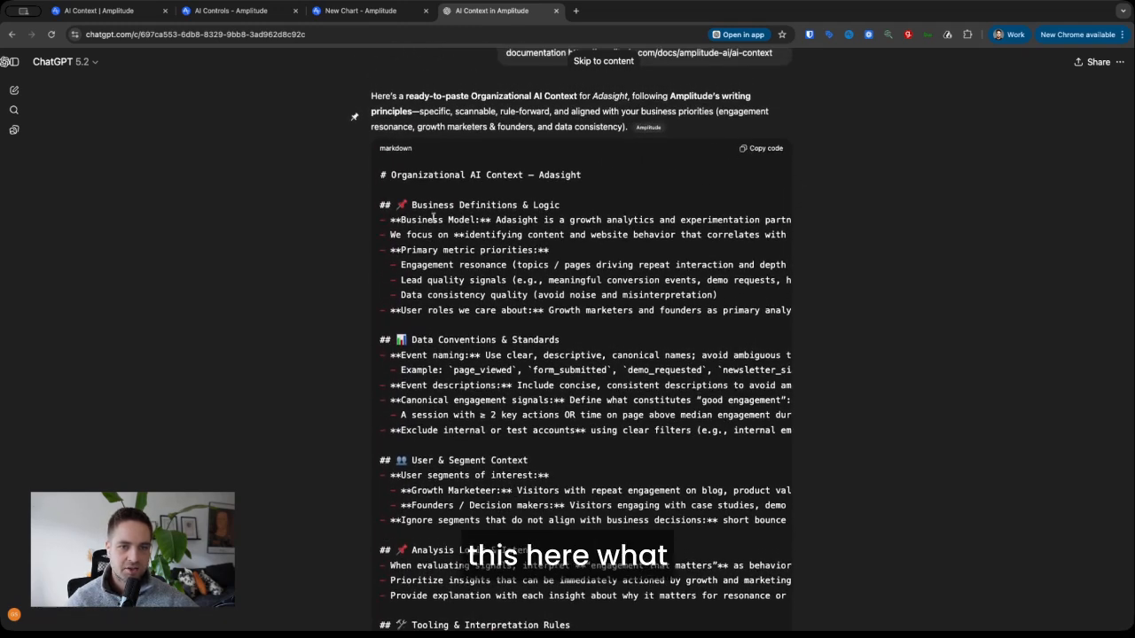
pyautogui.scroll(-6, 445, 331)
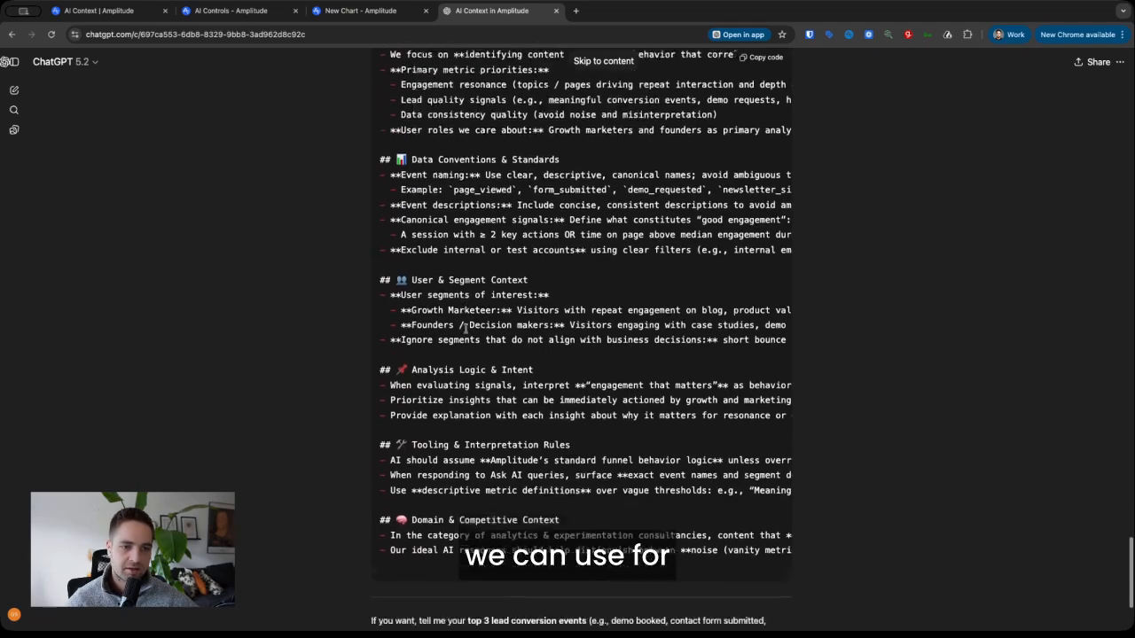
pyautogui.scroll(7, 699, 280)
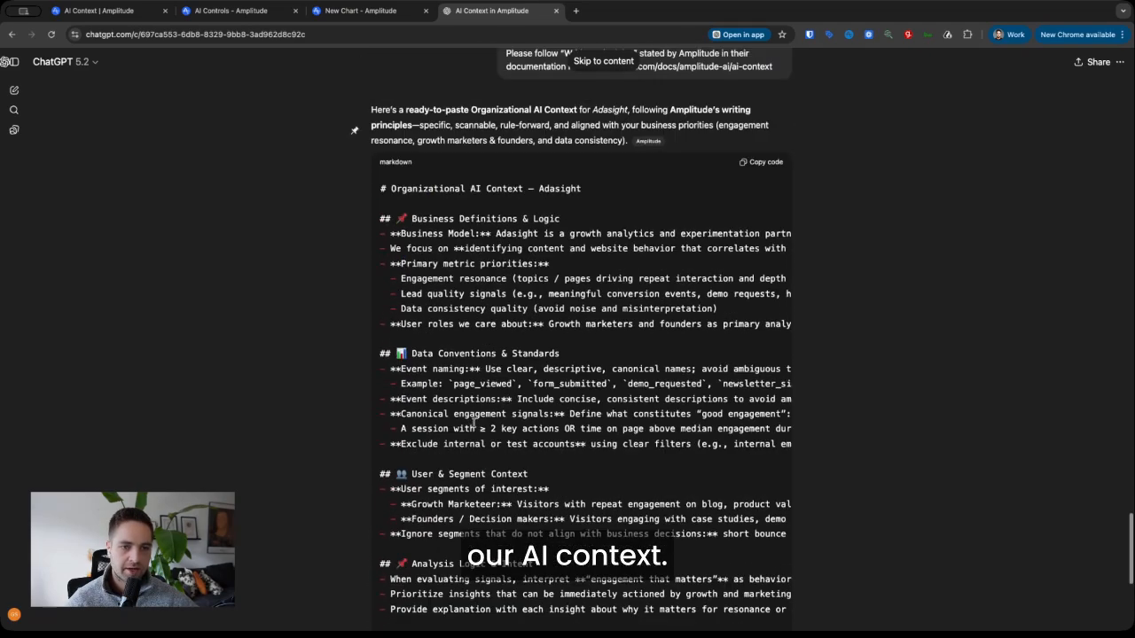
pyautogui.click(756, 218)
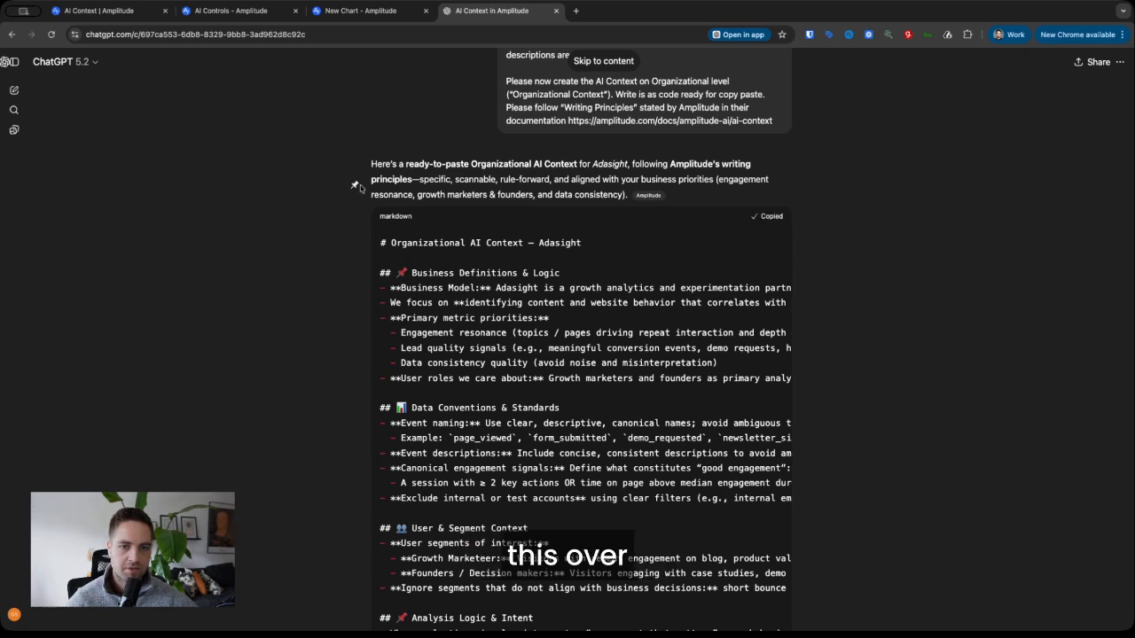
# - Paste the generated Adasight markdown into the Organization Context editor, reaching 3230/10000 characters
pyautogui.click(222, 11)
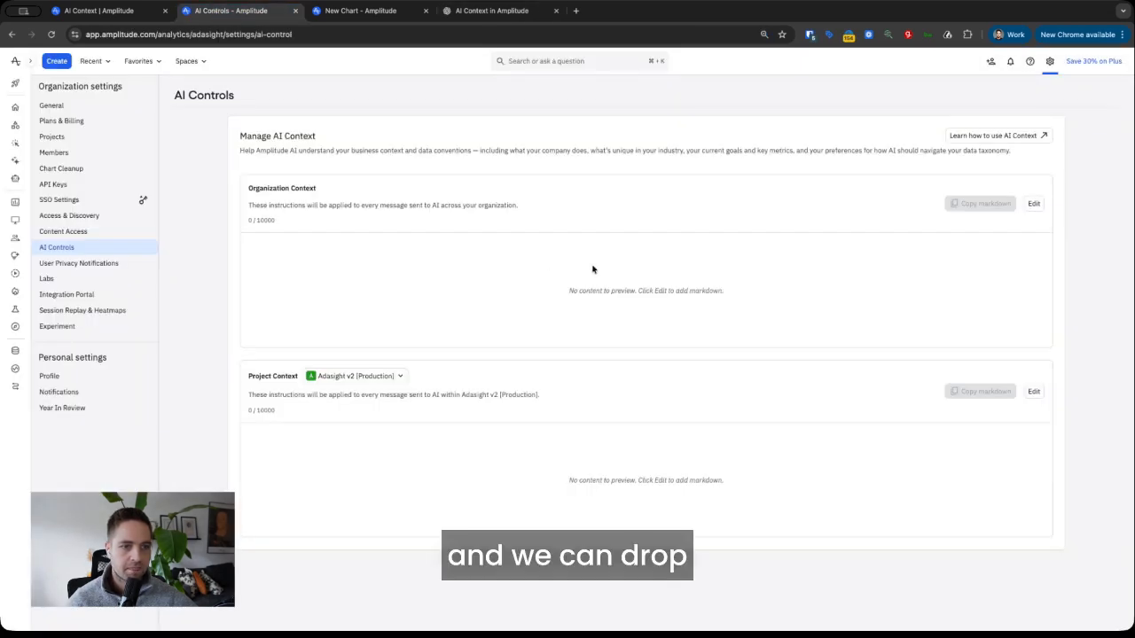
pyautogui.click(1032, 205)
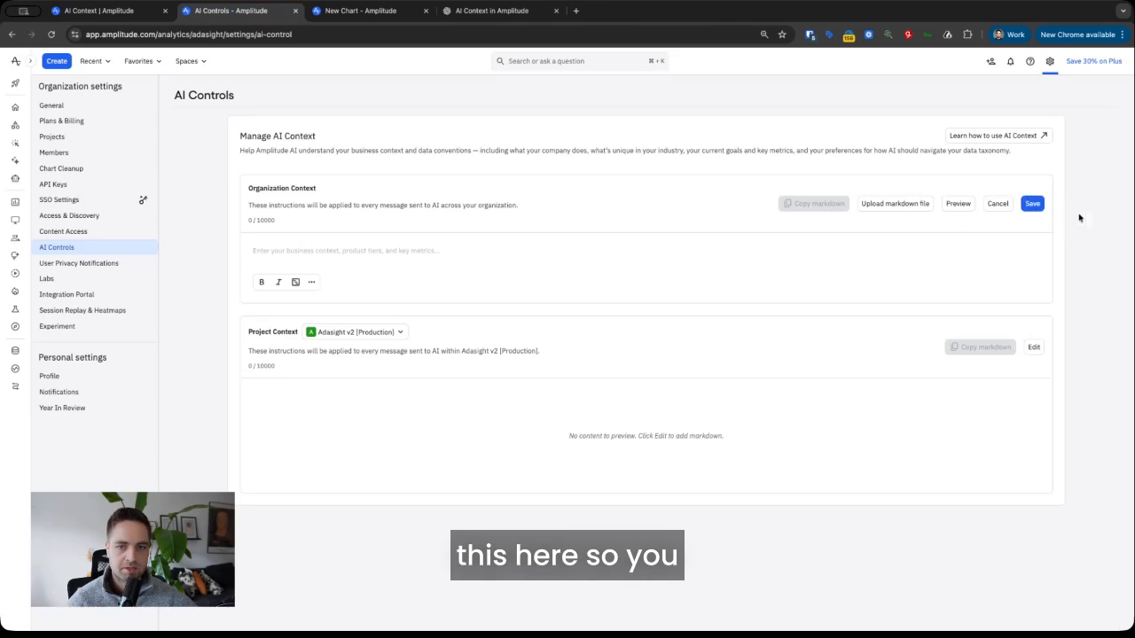
pyautogui.click(388, 245)
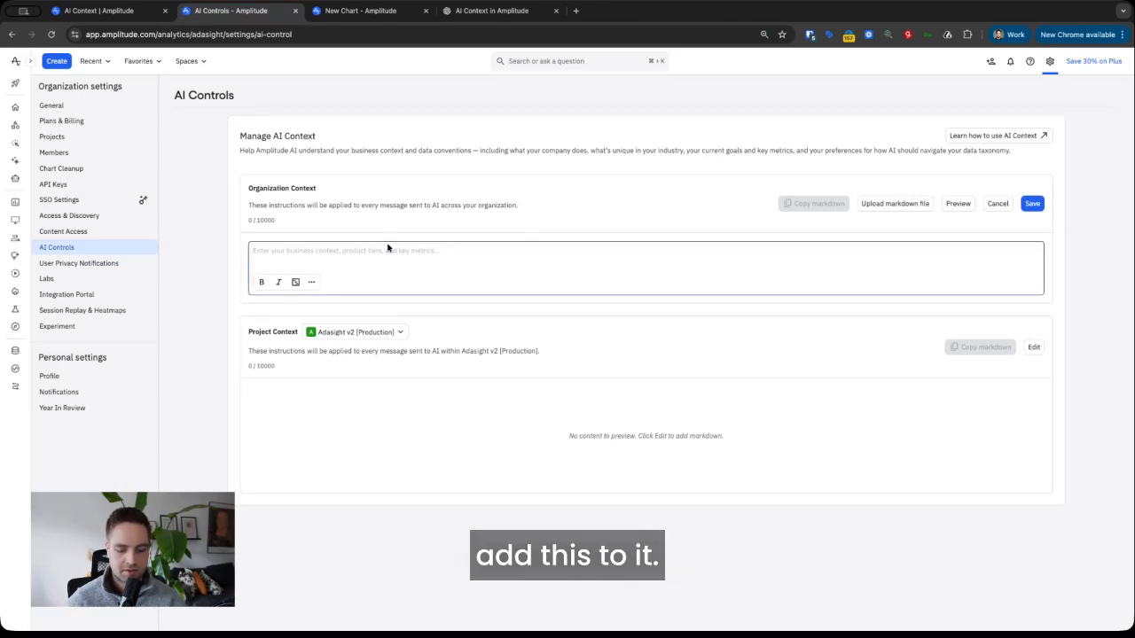
pyautogui.press('super+v')
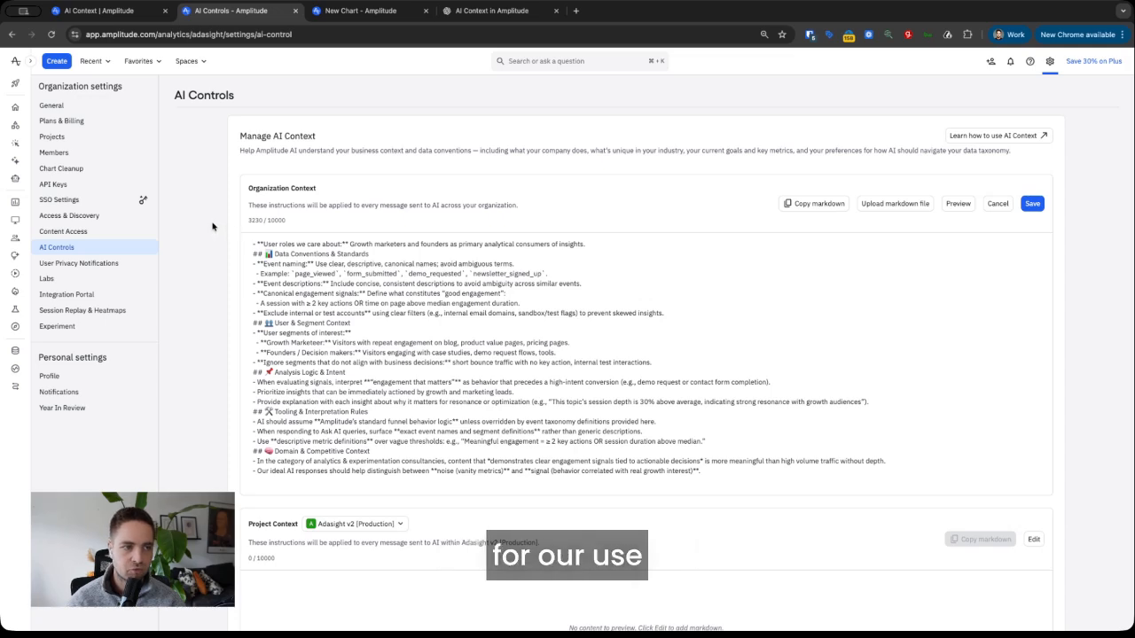
pyautogui.click(340, 13)
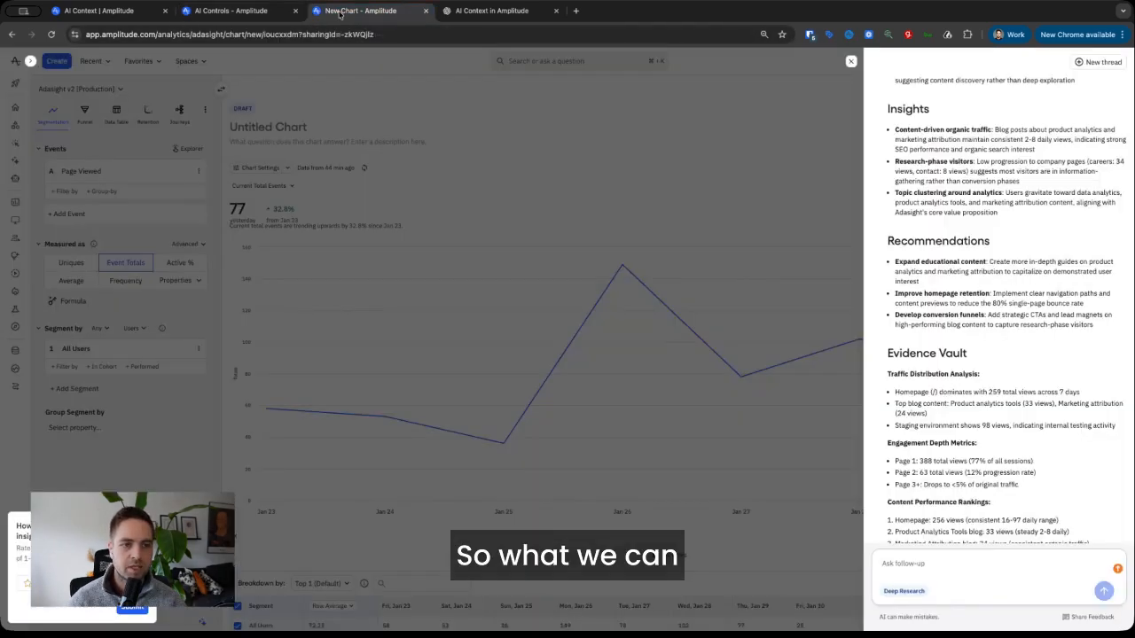
# - Close the old AI panel and run Analyze with AI on the Page Viewed chart
pyautogui.click(851, 63)
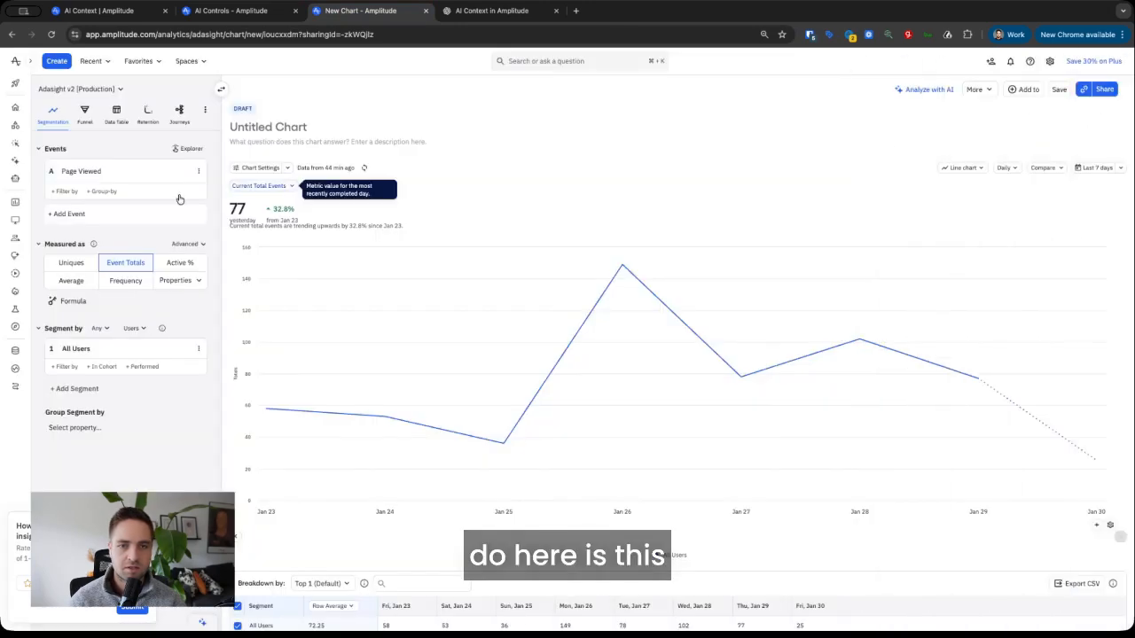
pyautogui.moveTo(89, 177)
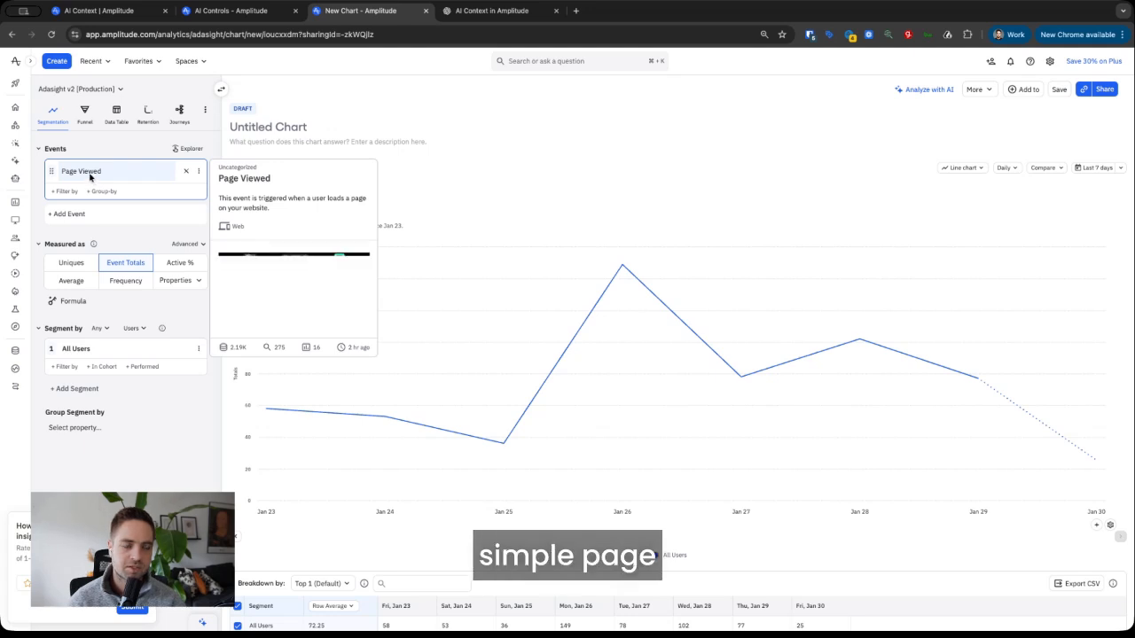
pyautogui.moveTo(624, 273)
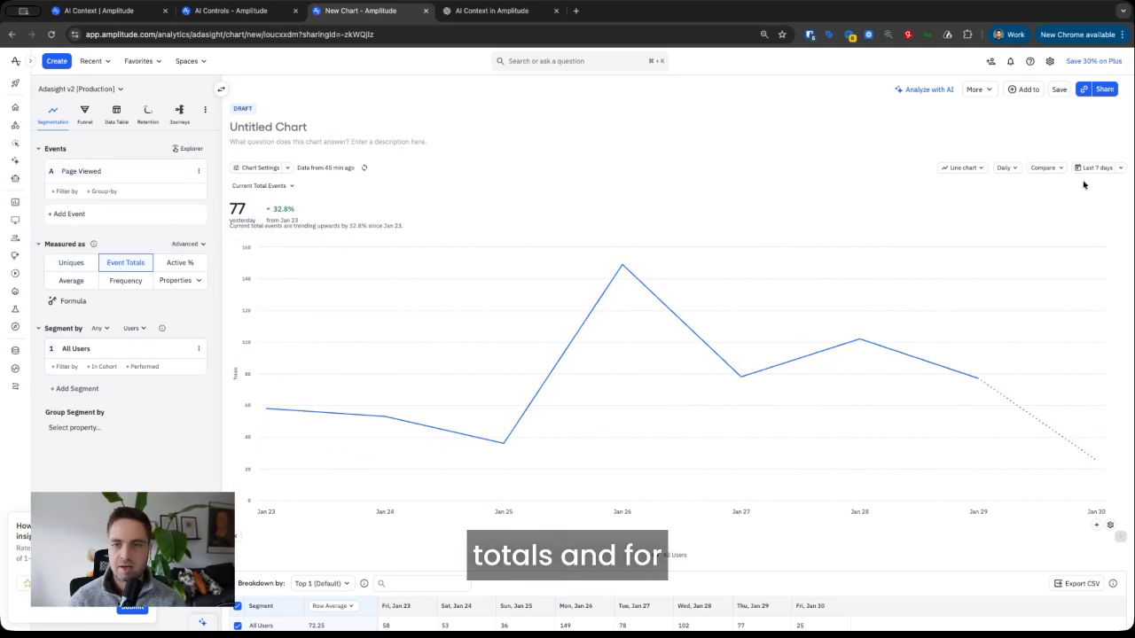
pyautogui.click(938, 91)
pyautogui.scroll(4, 927, 185)
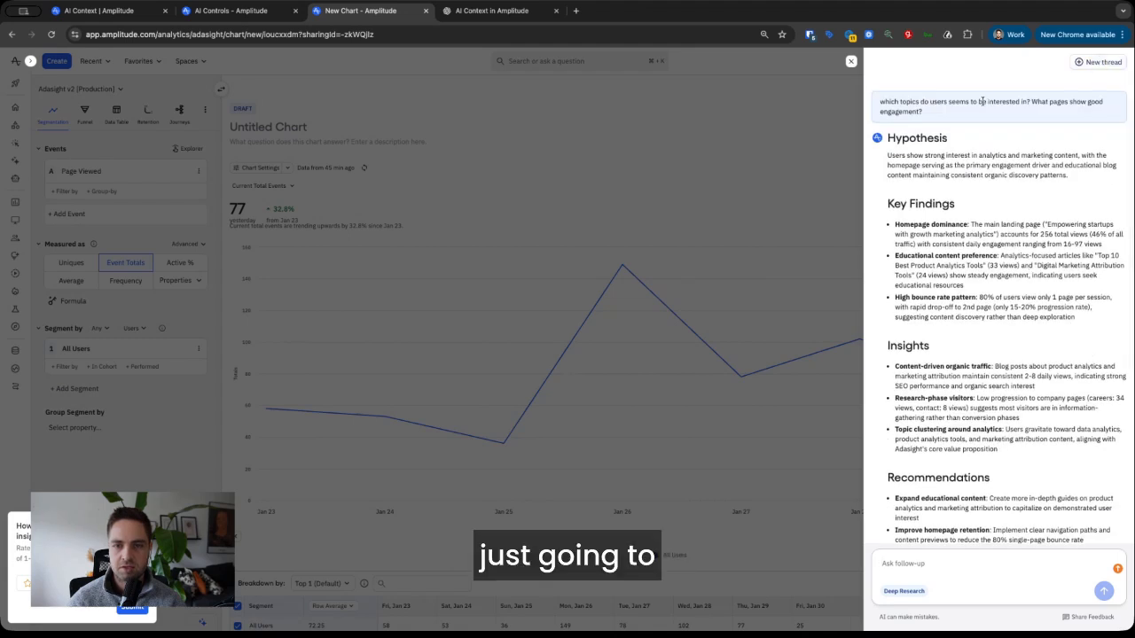
# - In a new AI thread, ask which topics interest users and which pages show good engagement
pyautogui.click(1103, 62)
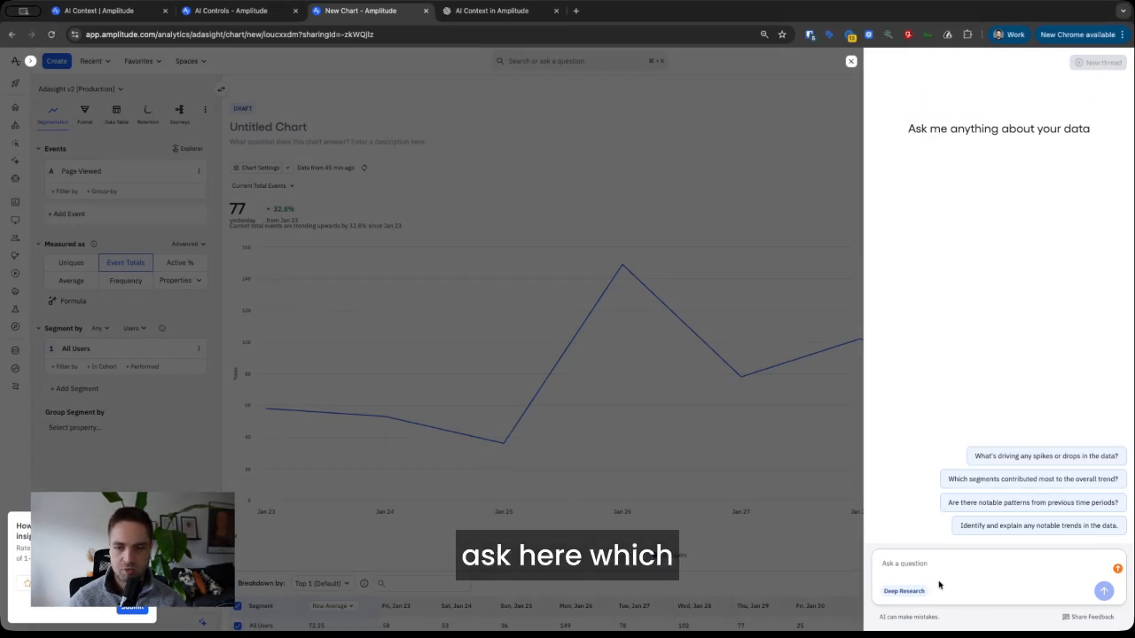
pyautogui.press('super+v')
pyautogui.press('Return')
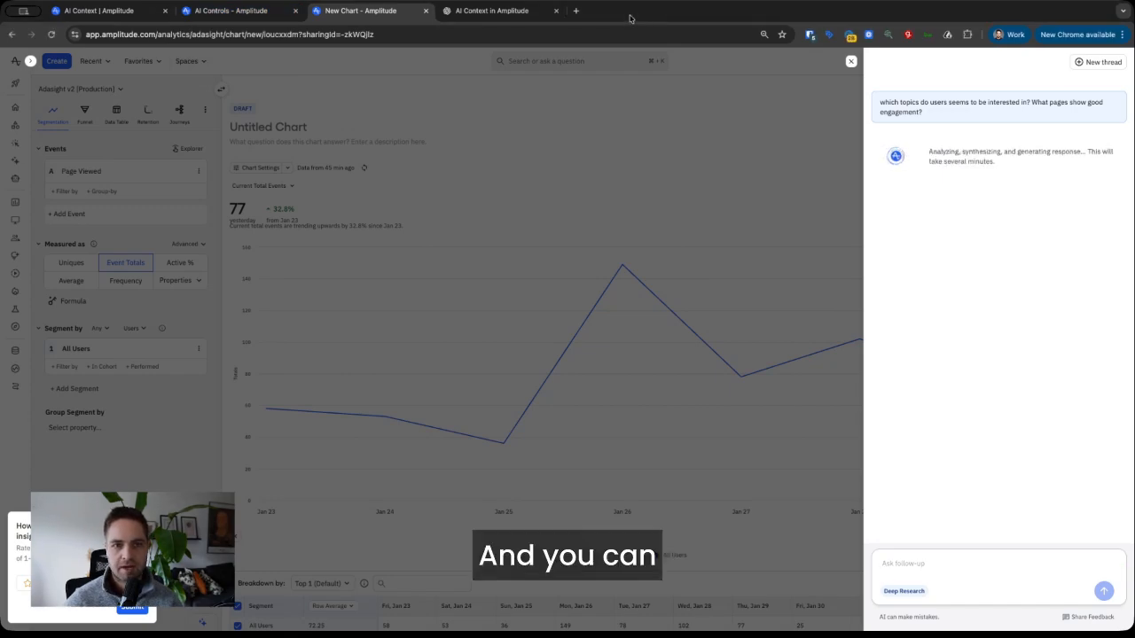
pyautogui.click(480, 12)
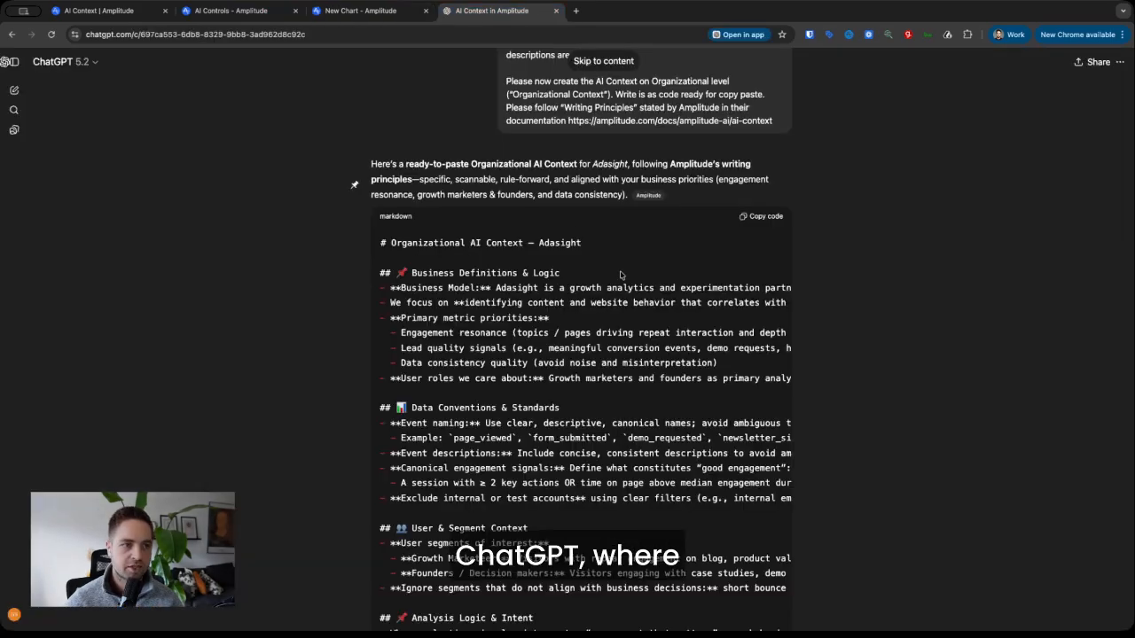
pyautogui.scroll(5, 777, 168)
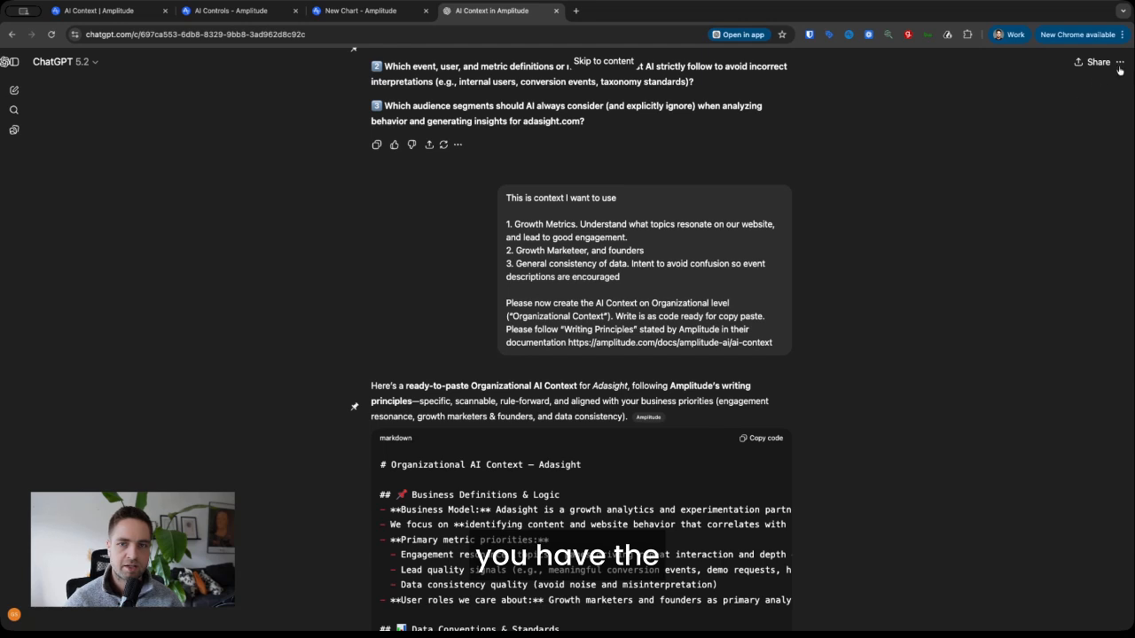
pyautogui.click(1119, 63)
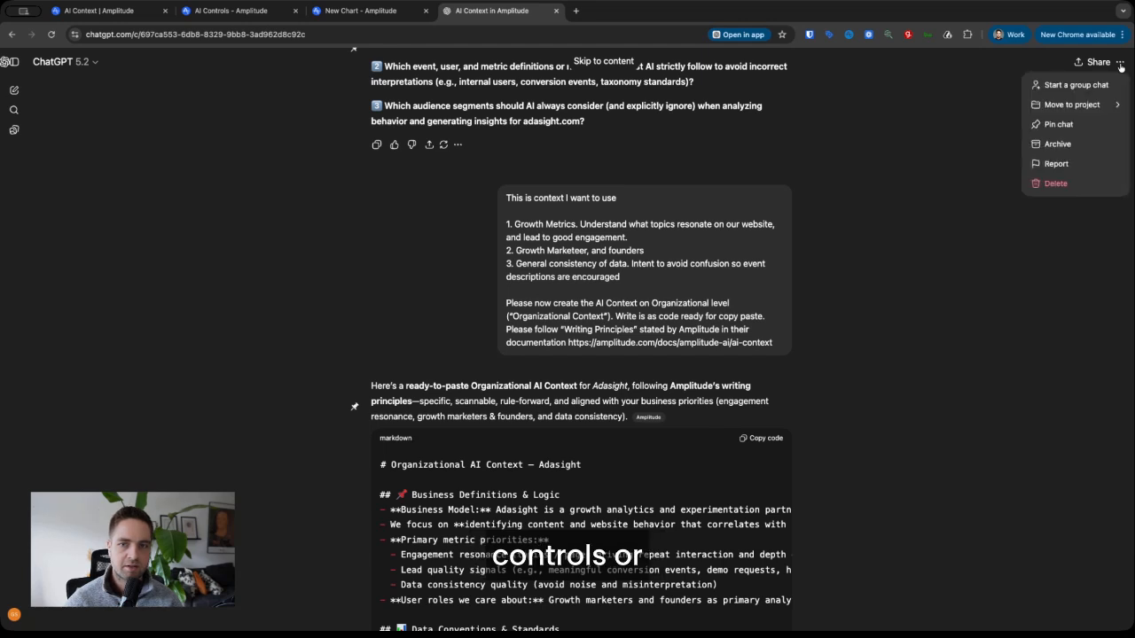
pyautogui.click(952, 113)
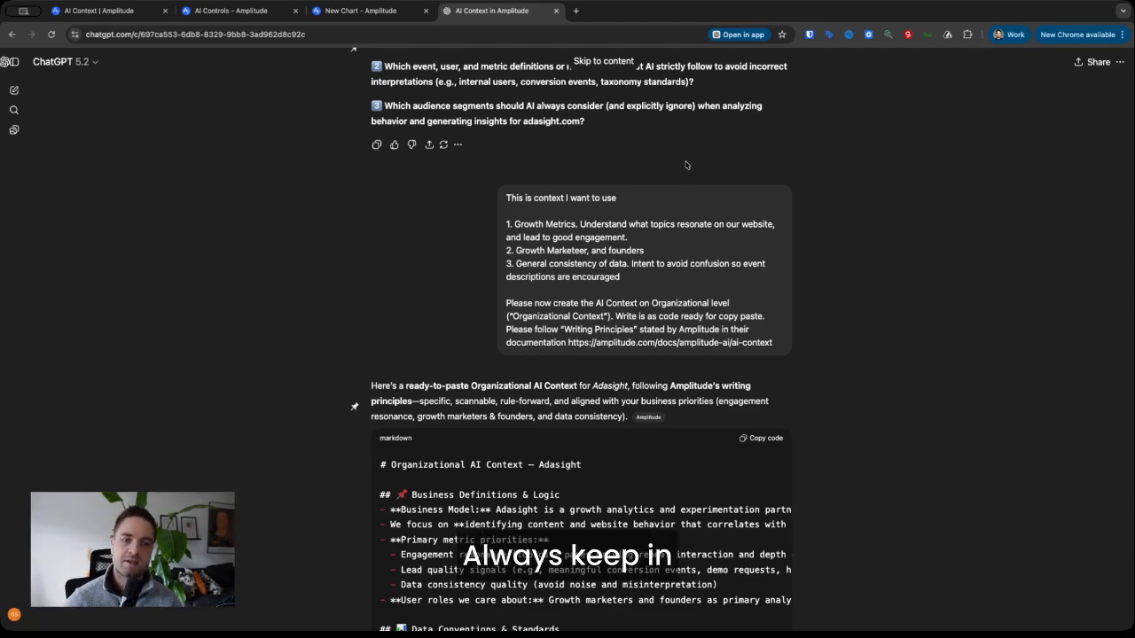
pyautogui.scroll(-3, 830, 270)
pyautogui.scroll(-1, 830, 270)
pyautogui.click(359, 11)
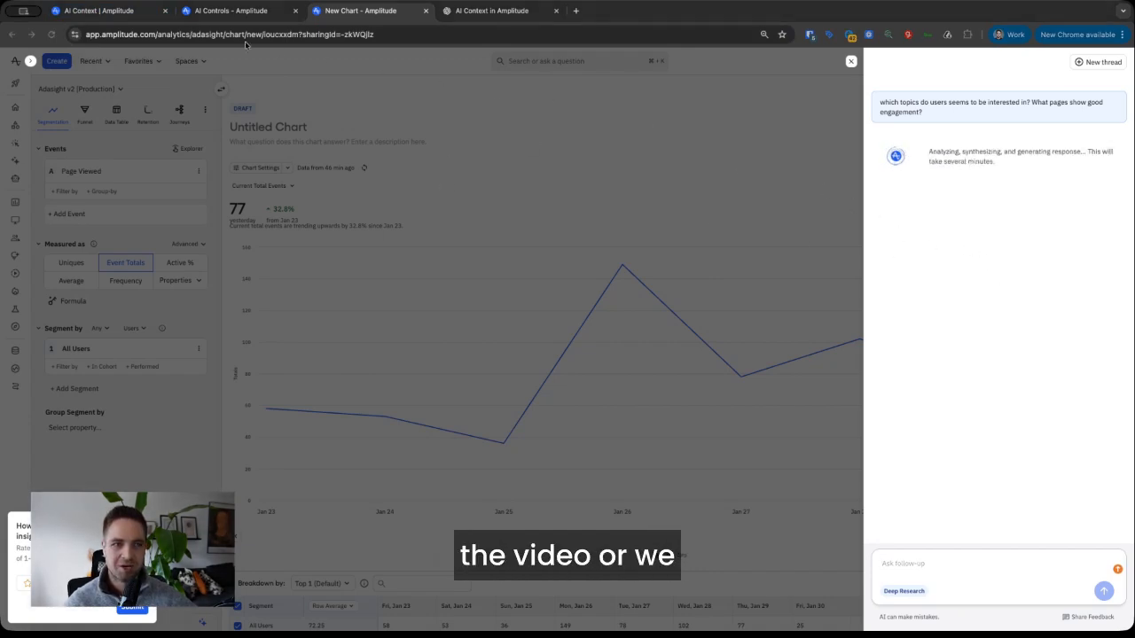
pyautogui.click(111, 12)
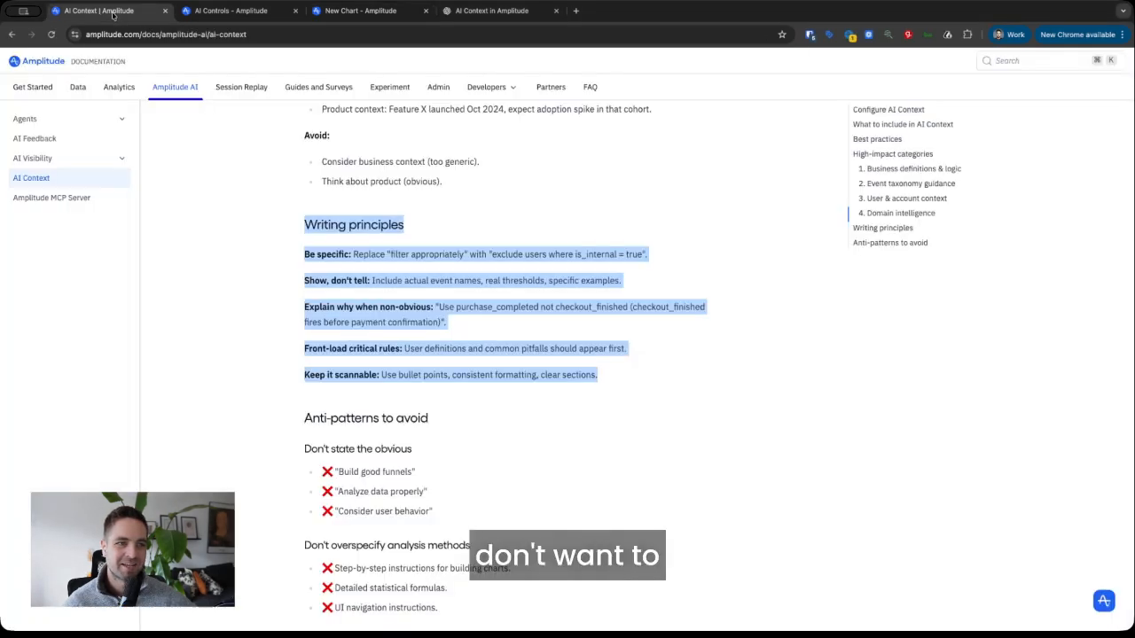
# - Look over the Organization Context draft and the empty Project Context on AI Controls
pyautogui.click(229, 11)
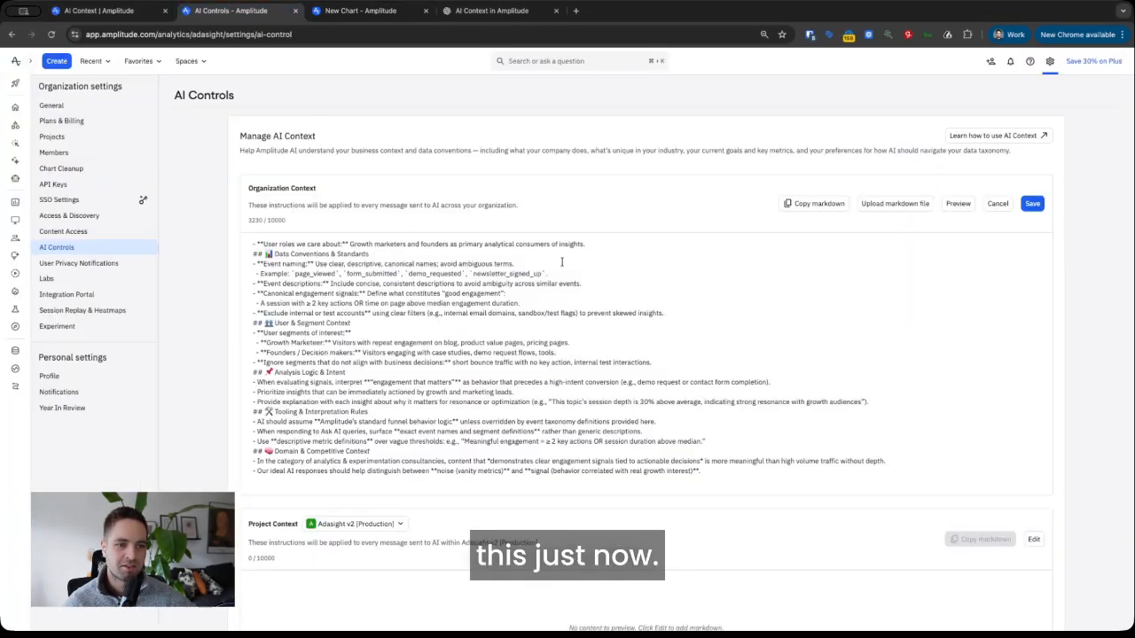
pyautogui.scroll(-3, 1091, 333)
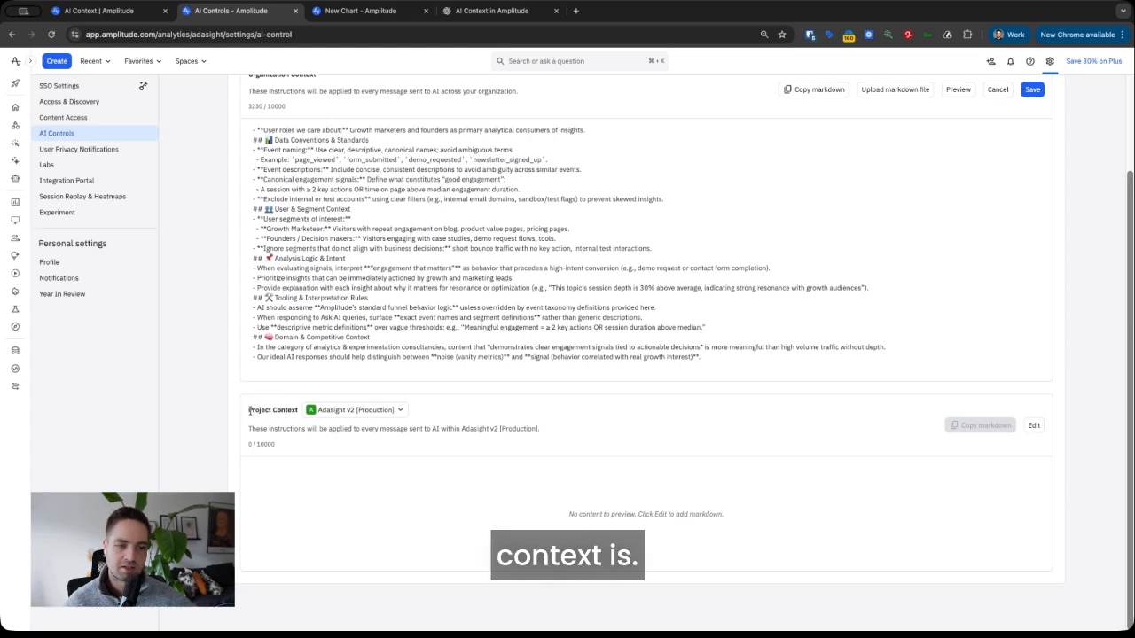
pyautogui.scroll(2, 308, 311)
pyautogui.scroll(5, 308, 311)
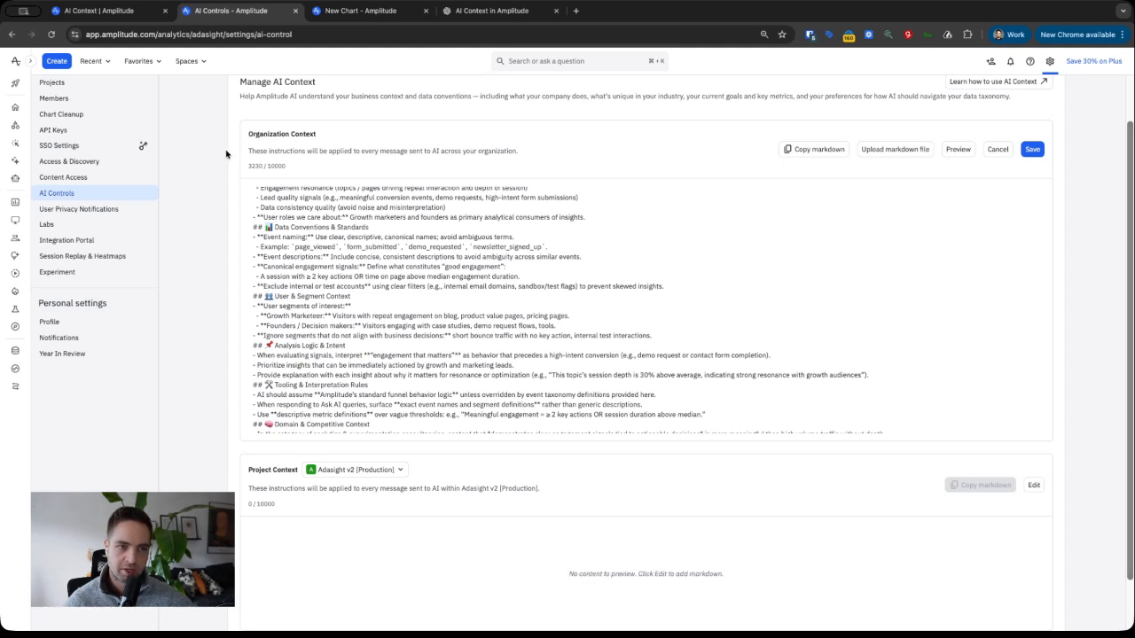
pyautogui.scroll(-2, 213, 304)
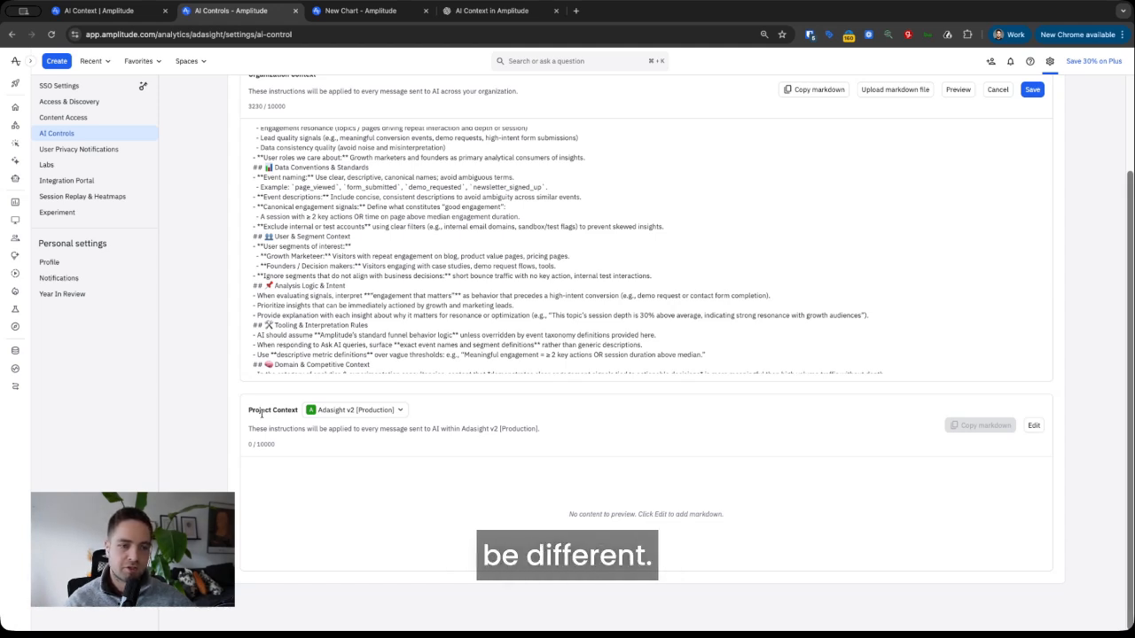
pyautogui.tripleClick(301, 513)
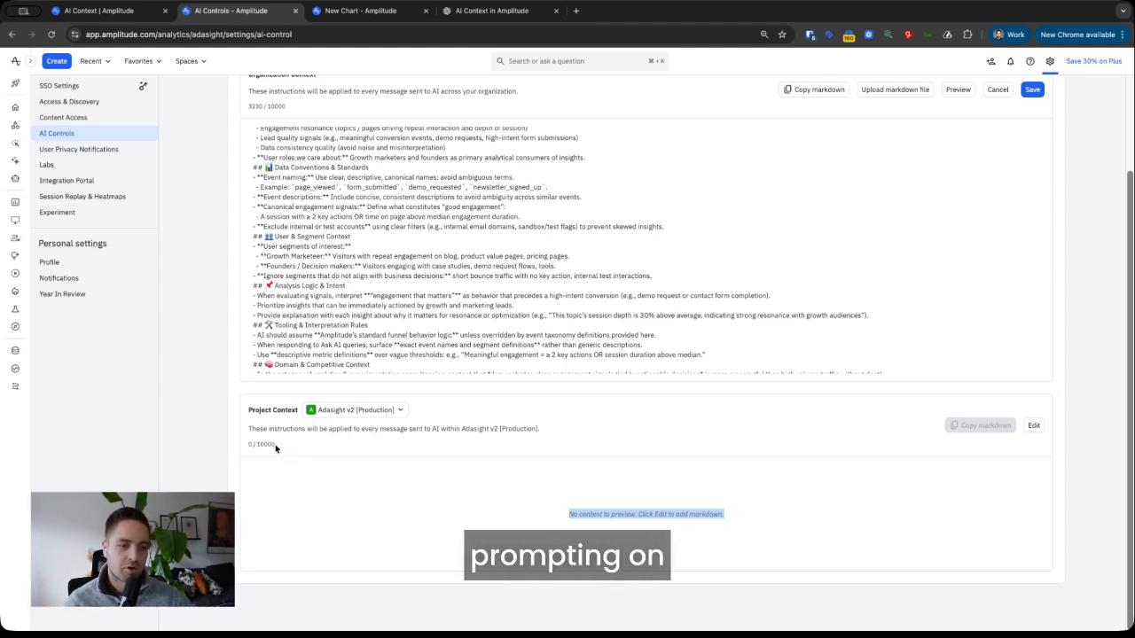
pyautogui.moveTo(250, 410); pyautogui.dragTo(299, 411)
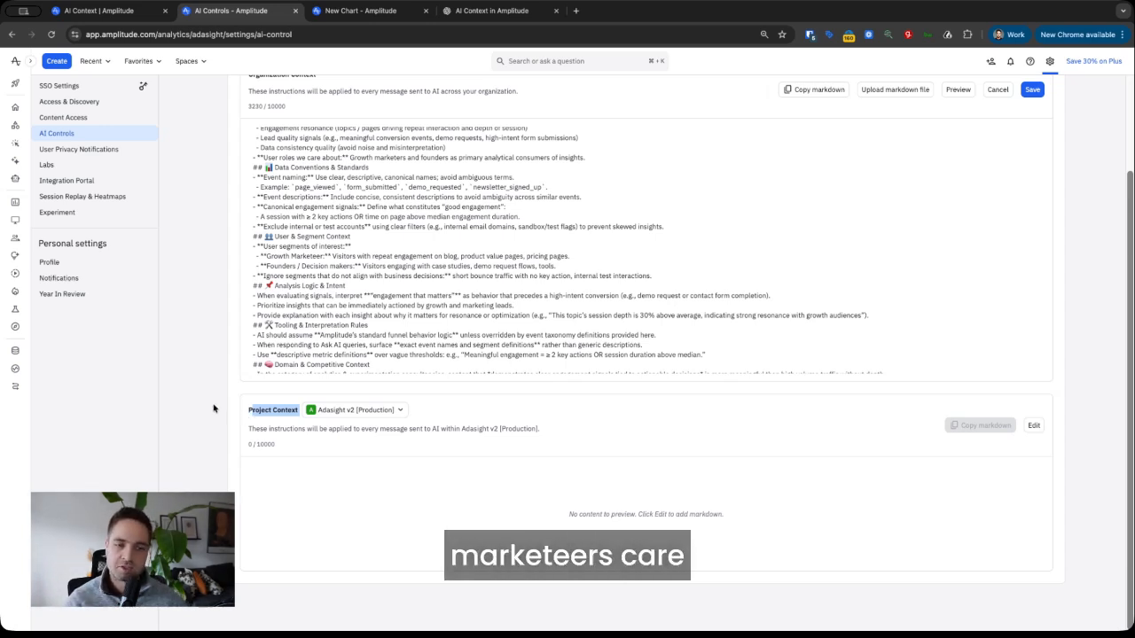
pyautogui.click(265, 406)
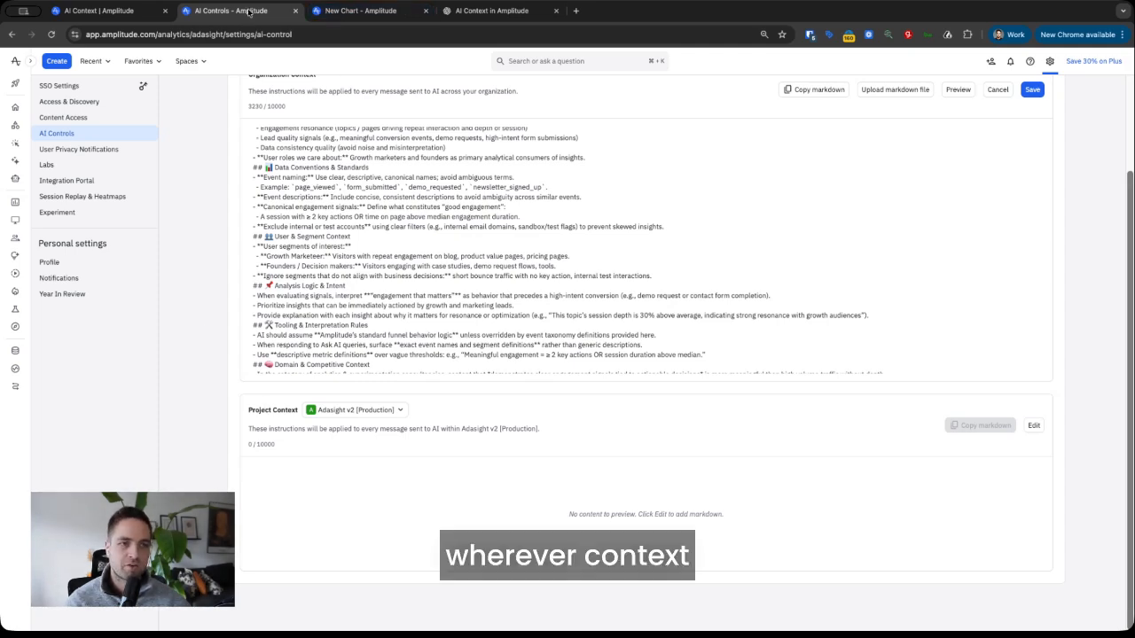
# - Check the Project Context section, then go to the Untitled Page Viewed chart
pyautogui.scroll(3, 306, 322)
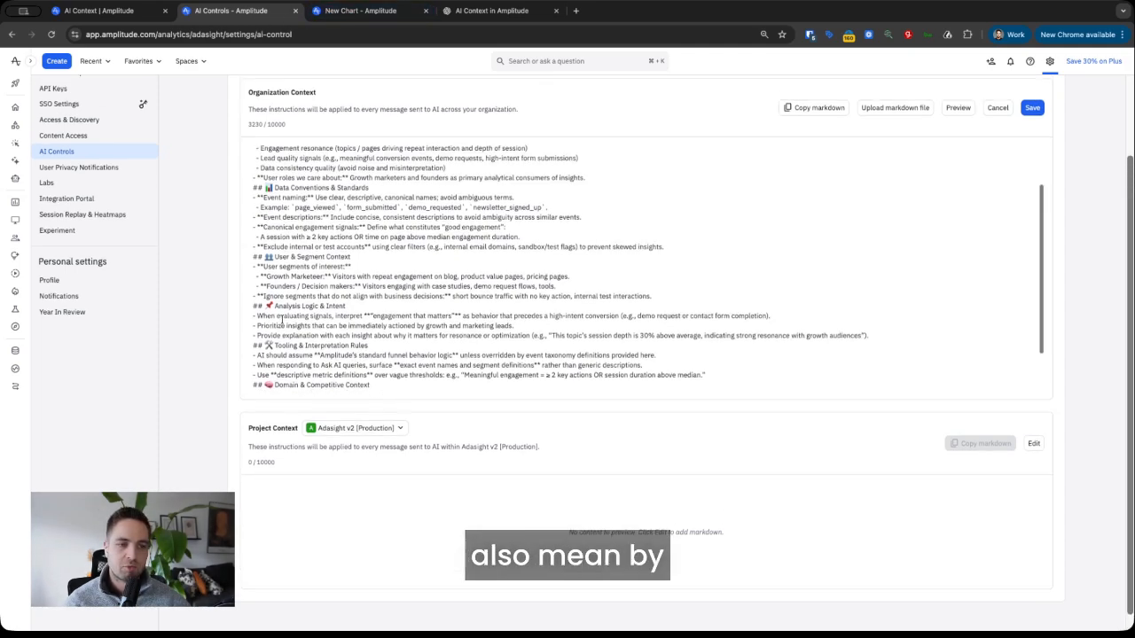
pyautogui.scroll(-3, 306, 322)
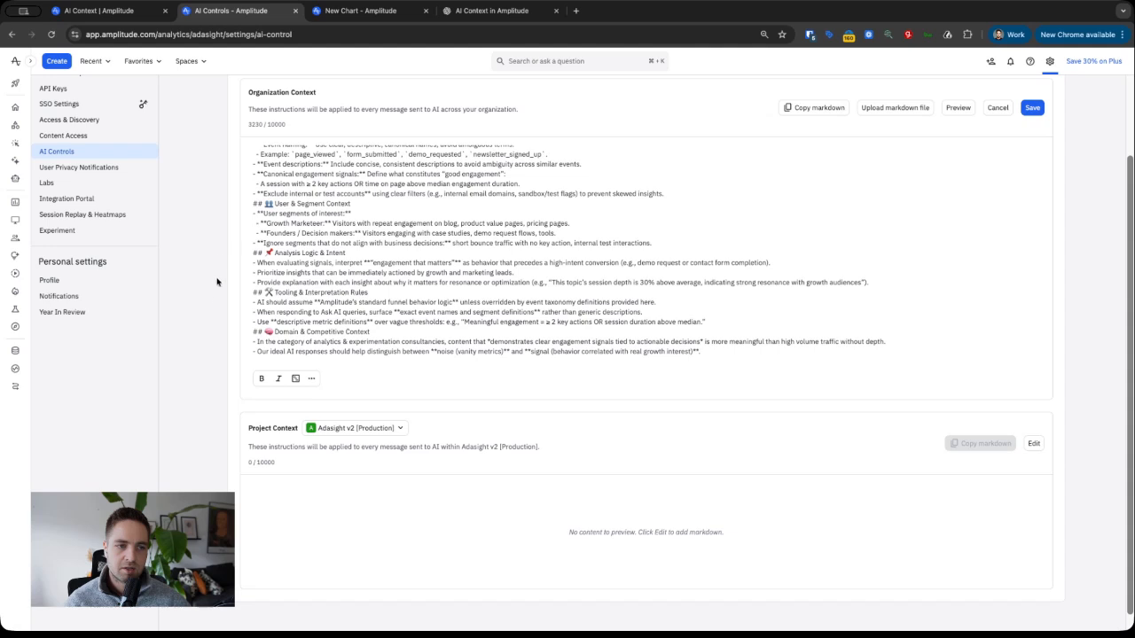
pyautogui.scroll(1, 219, 310)
pyautogui.moveTo(263, 487)
pyautogui.mouseDown()
pyautogui.moveTo(281, 488)
pyautogui.moveTo(270, 488)
pyautogui.mouseUp()
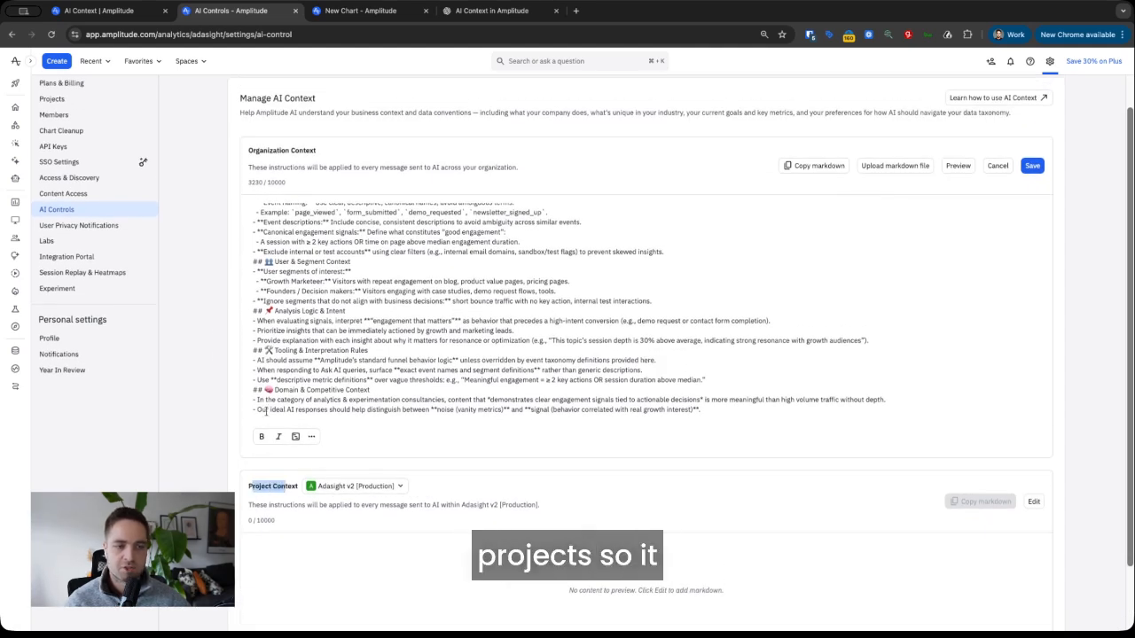
pyautogui.click(205, 327)
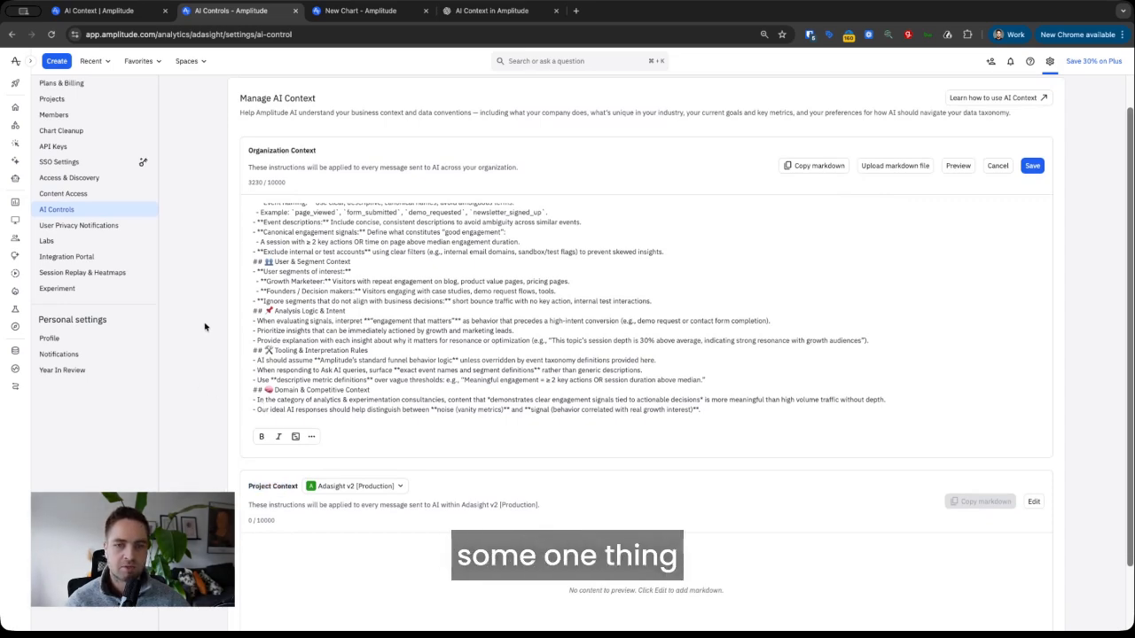
pyautogui.click(333, 12)
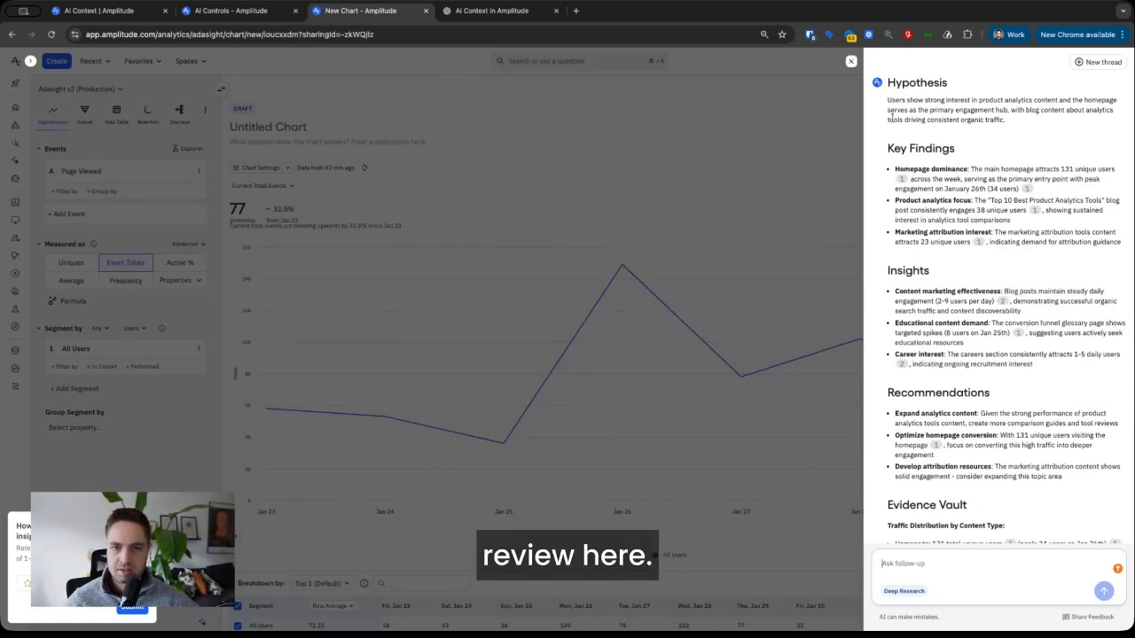
# - Review the earlier AI findings, including Content marketing effectiveness, and close the AI panel
pyautogui.scroll(2, 881, 151)
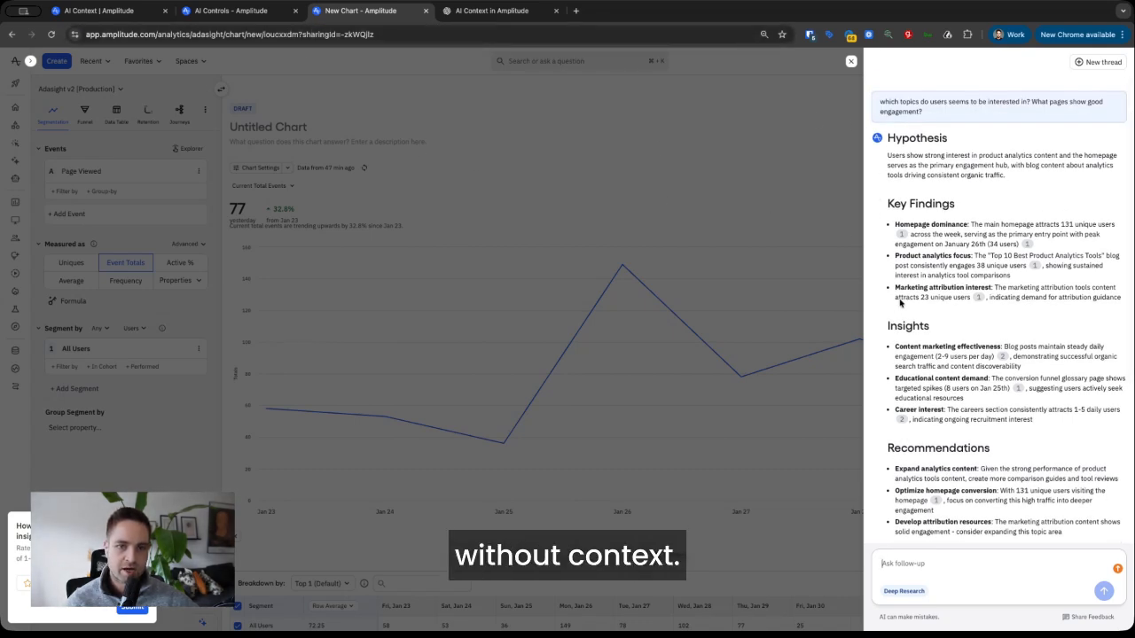
pyautogui.scroll(-3, 925, 382)
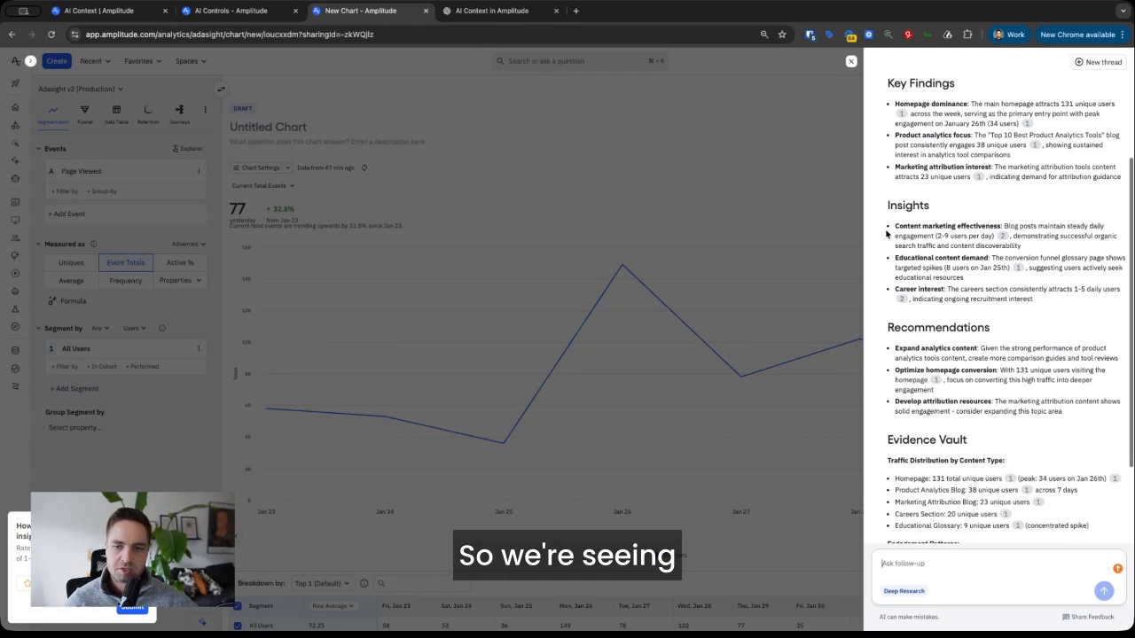
pyautogui.moveTo(894, 228); pyautogui.dragTo(1004, 226)
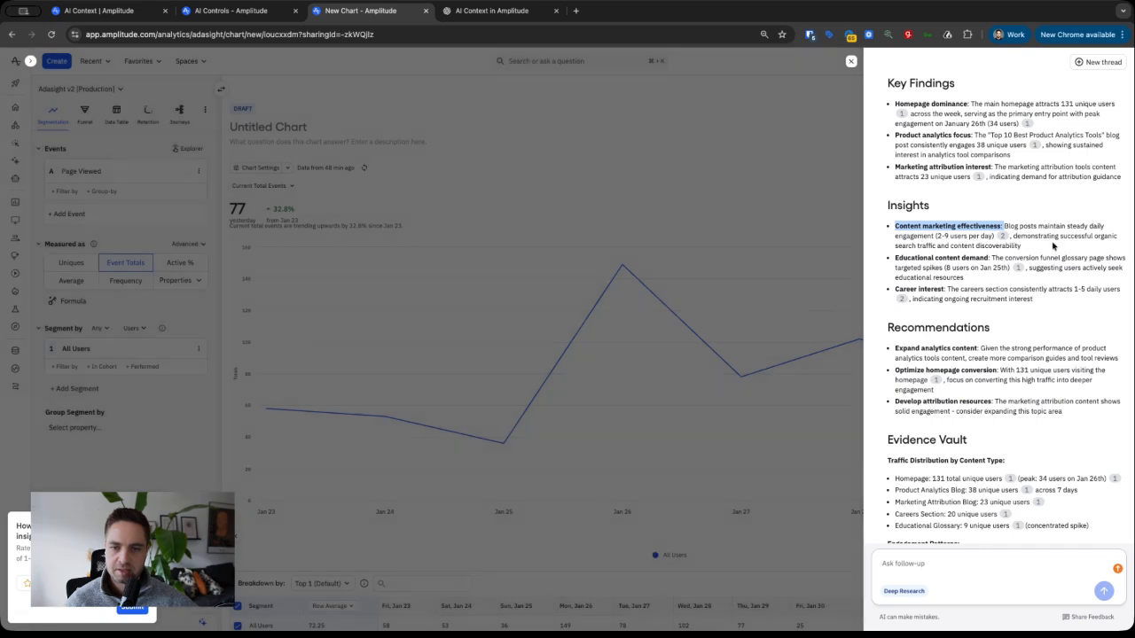
pyautogui.scroll(-1, 1050, 275)
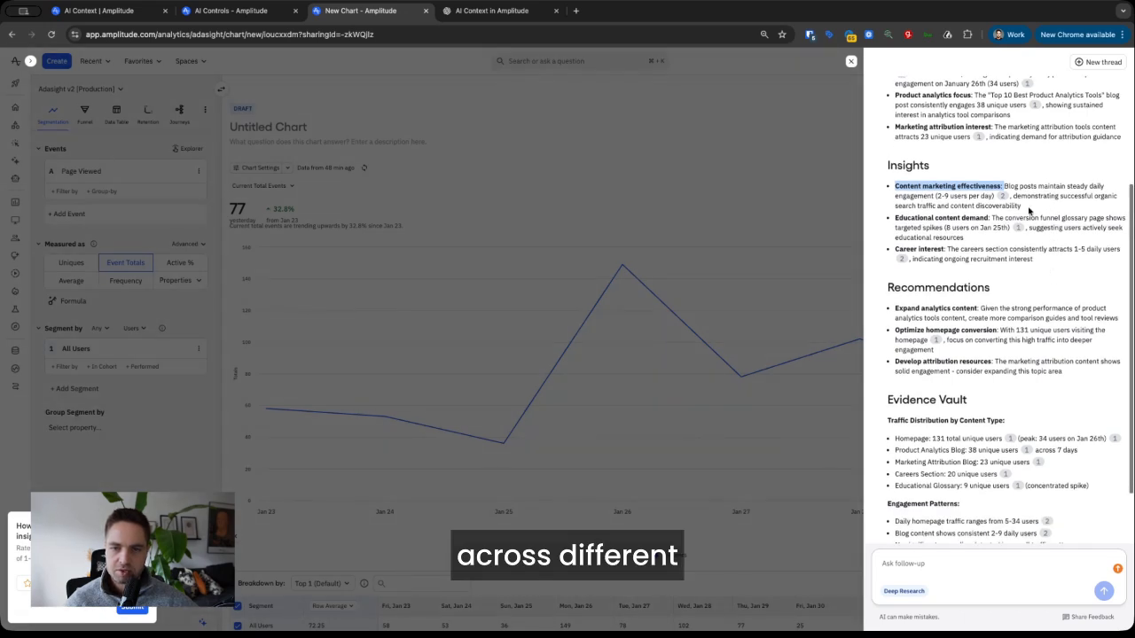
pyautogui.scroll(-1, 1042, 266)
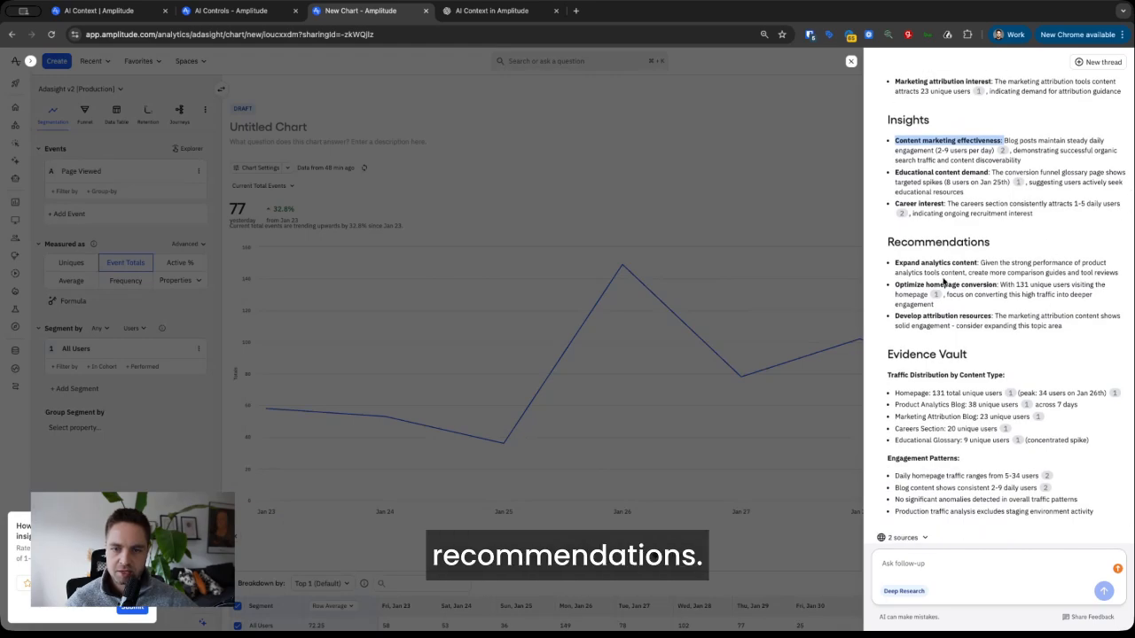
pyautogui.scroll(1, 938, 268)
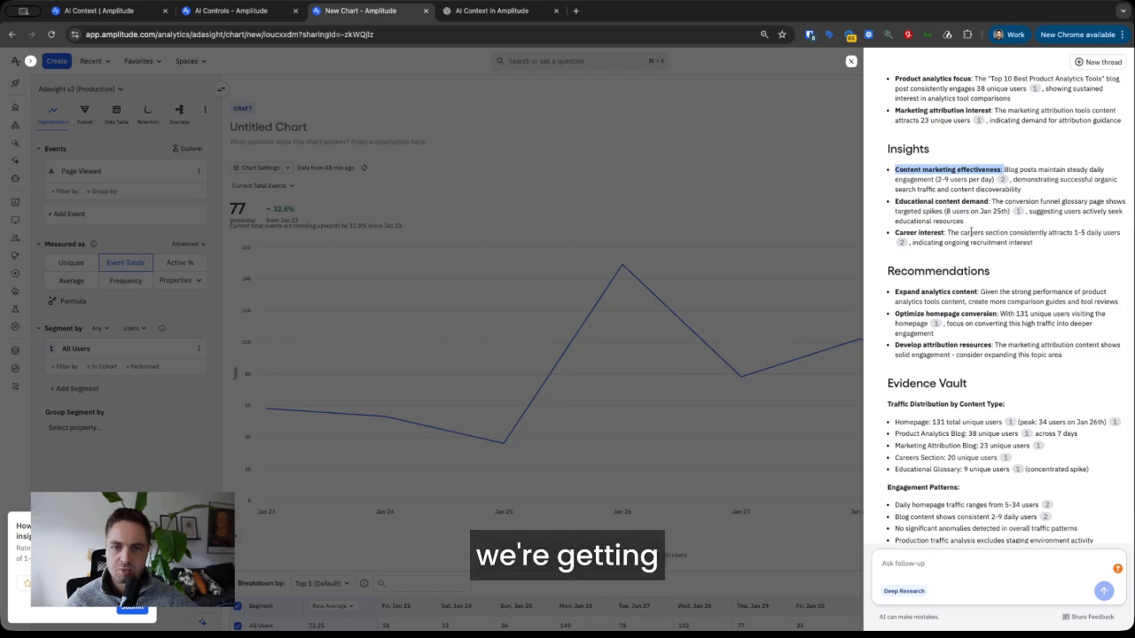
pyautogui.scroll(4, 1013, 284)
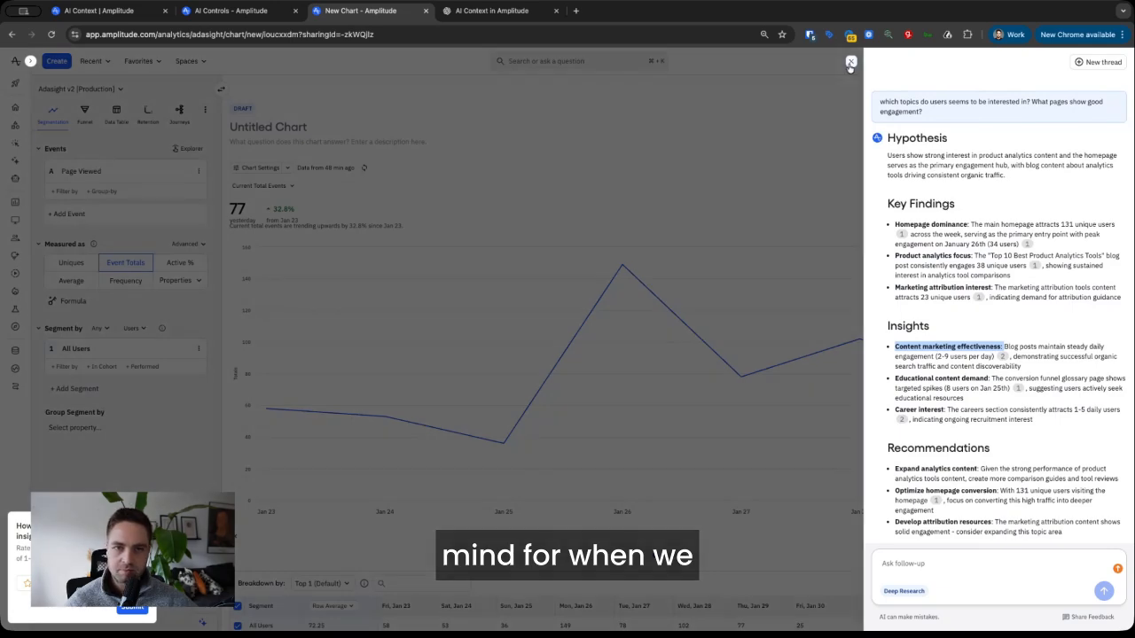
pyautogui.click(851, 61)
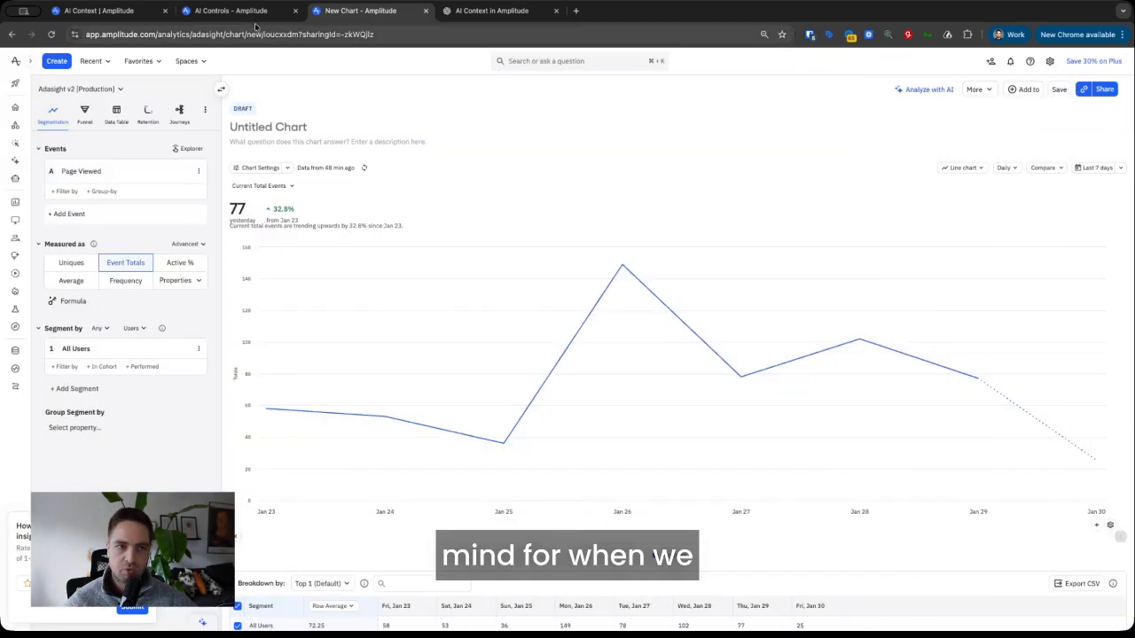
# - Save the Adasight Organization Context, confirm it survives a reload, and reload the Page Viewed chart
pyautogui.click(231, 12)
pyautogui.click(1032, 166)
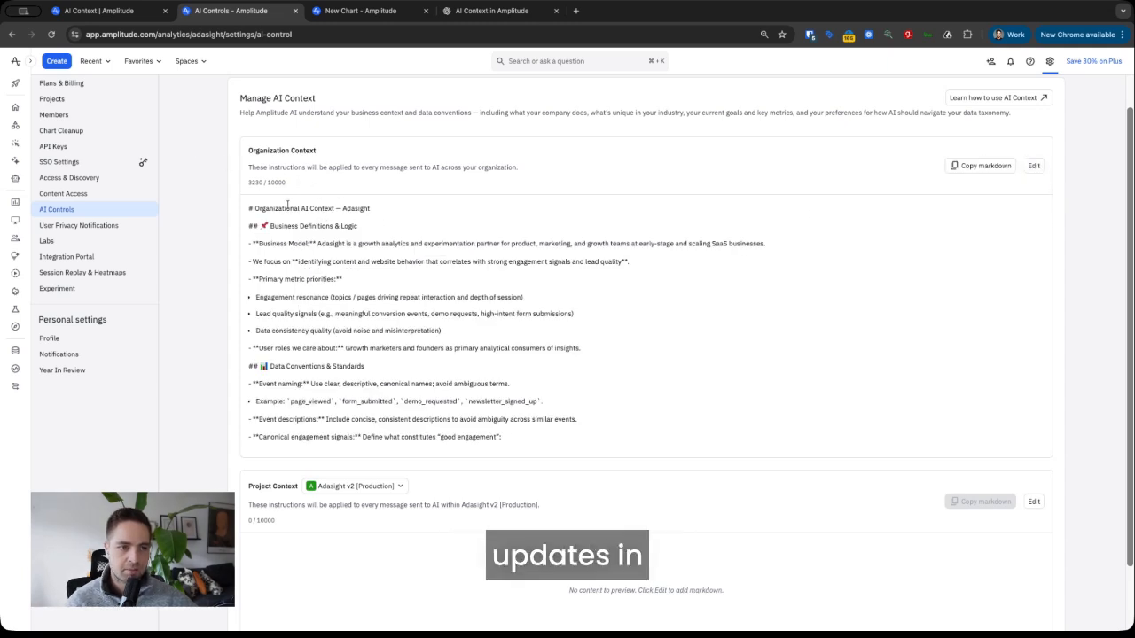
pyautogui.click(52, 34)
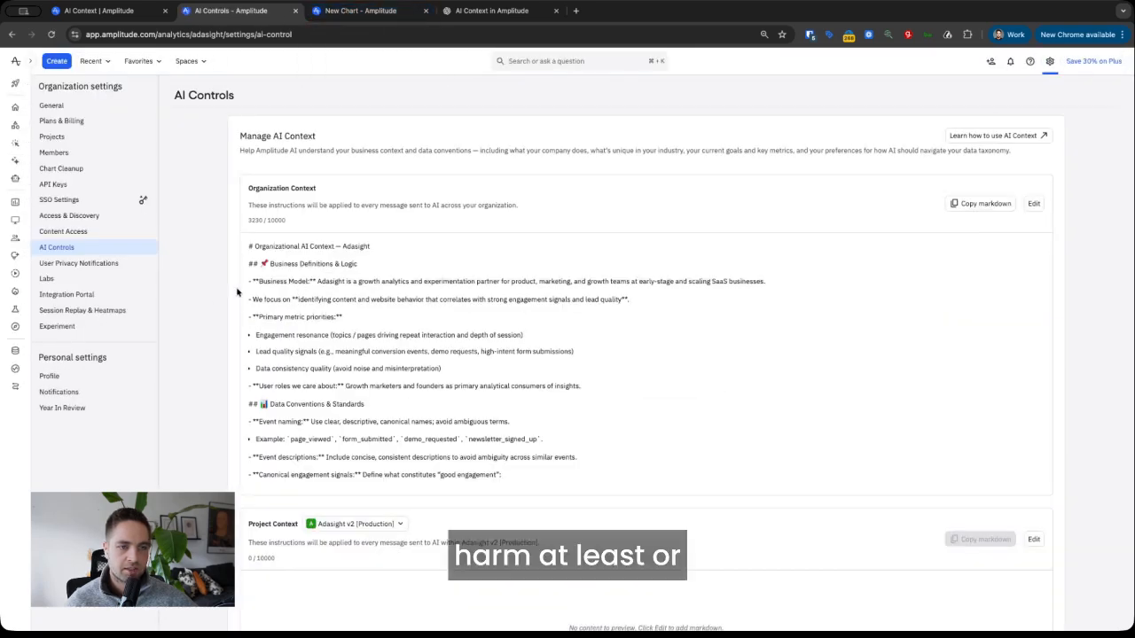
pyautogui.scroll(-5, 274, 282)
pyautogui.scroll(5, 275, 282)
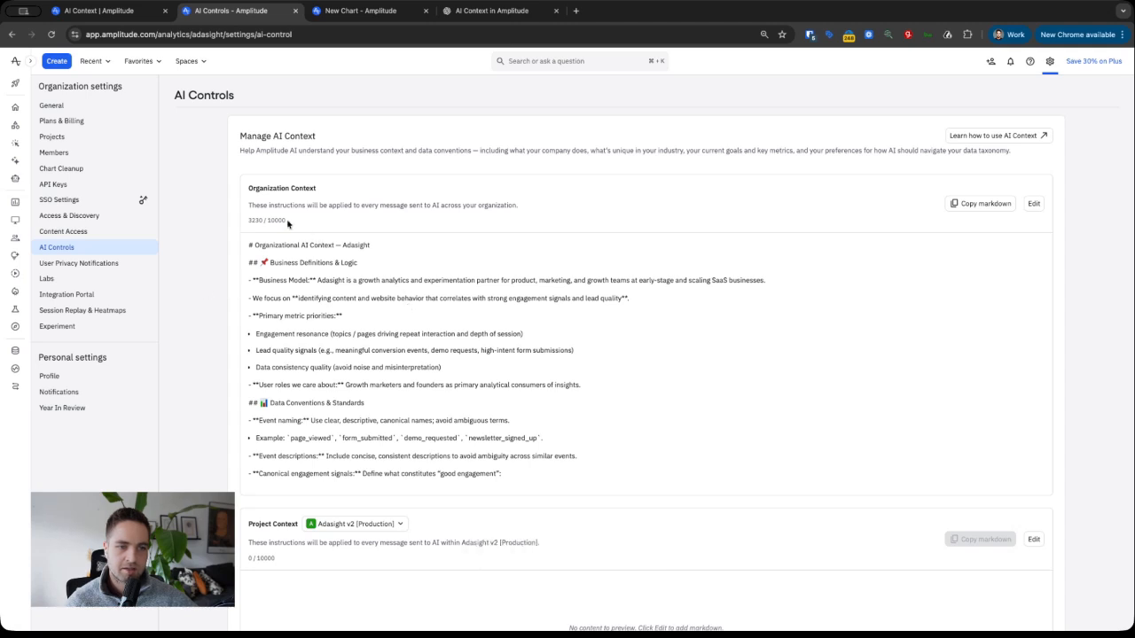
pyautogui.click(359, 11)
pyautogui.click(51, 34)
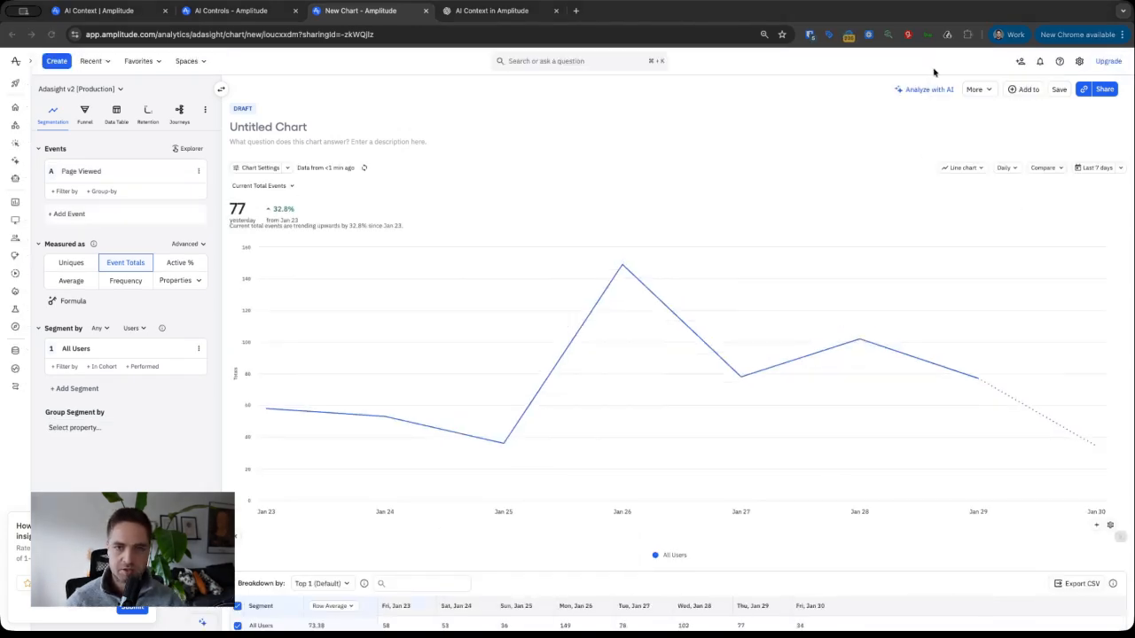
# - Start a new Analyze with AI chat on the Page Viewed chart and paste the topics-and-engaging-pages question
pyautogui.click(990, 94)
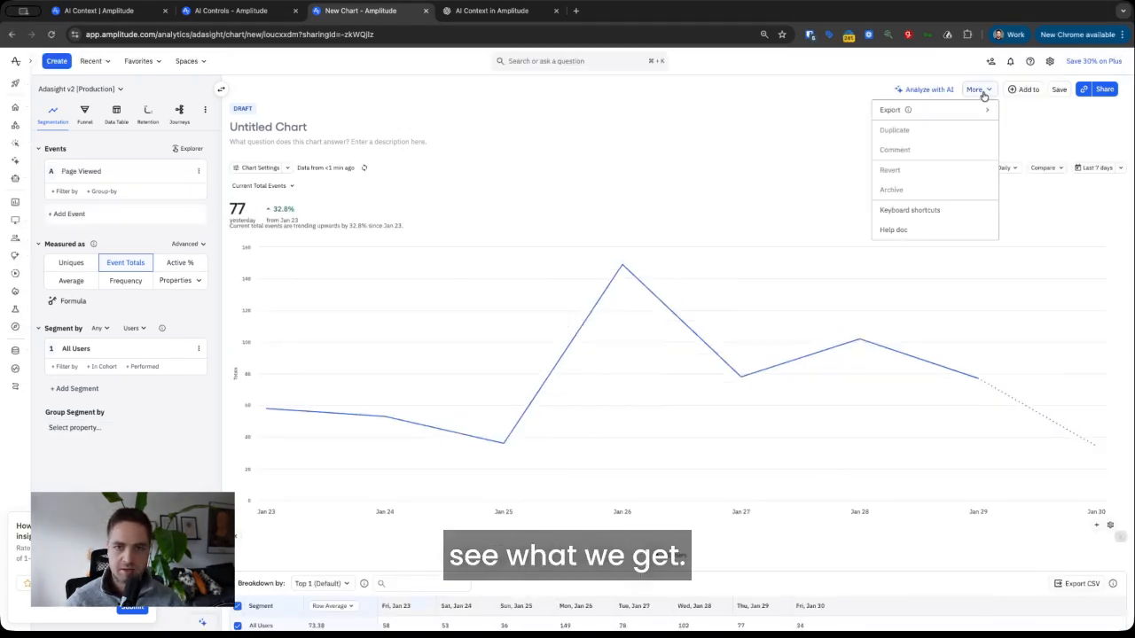
pyautogui.click(925, 89)
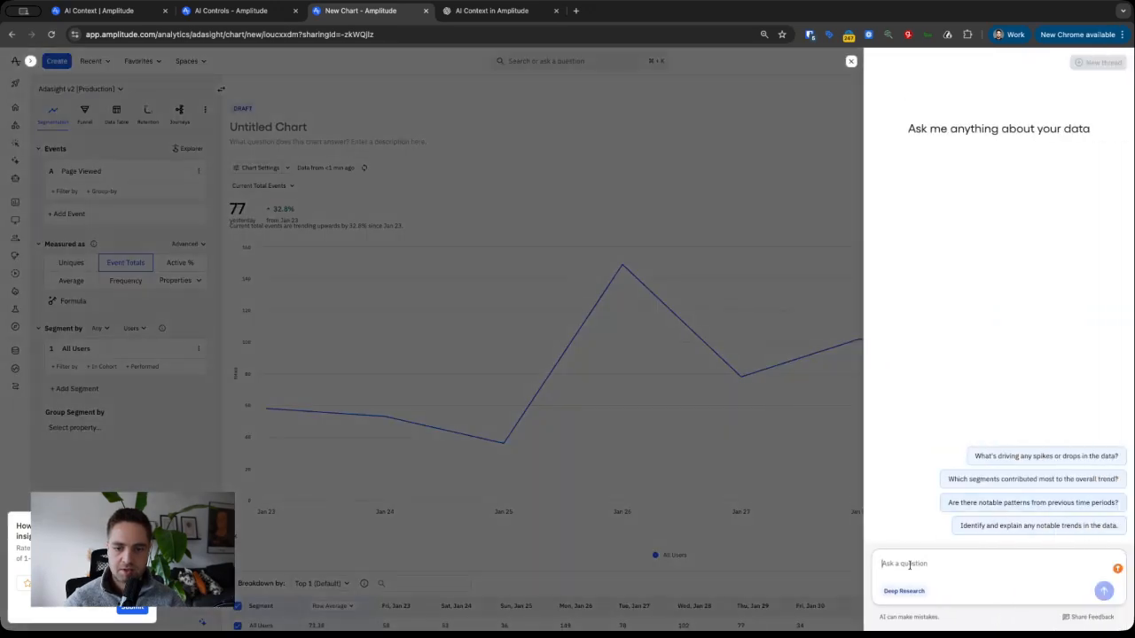
pyautogui.click(850, 63)
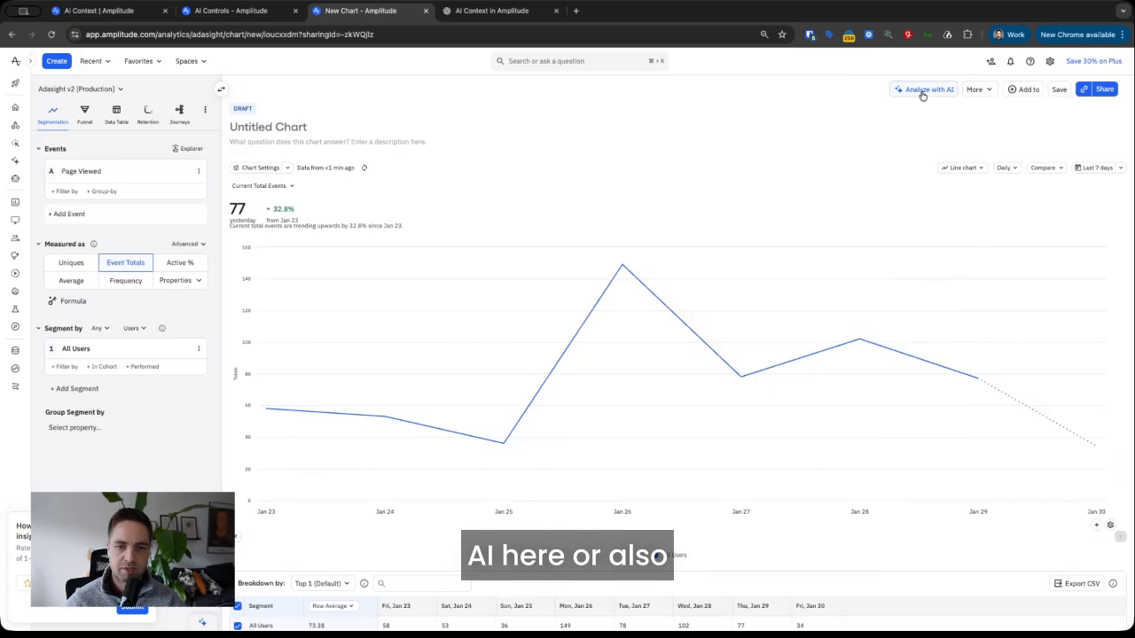
pyautogui.click(623, 267)
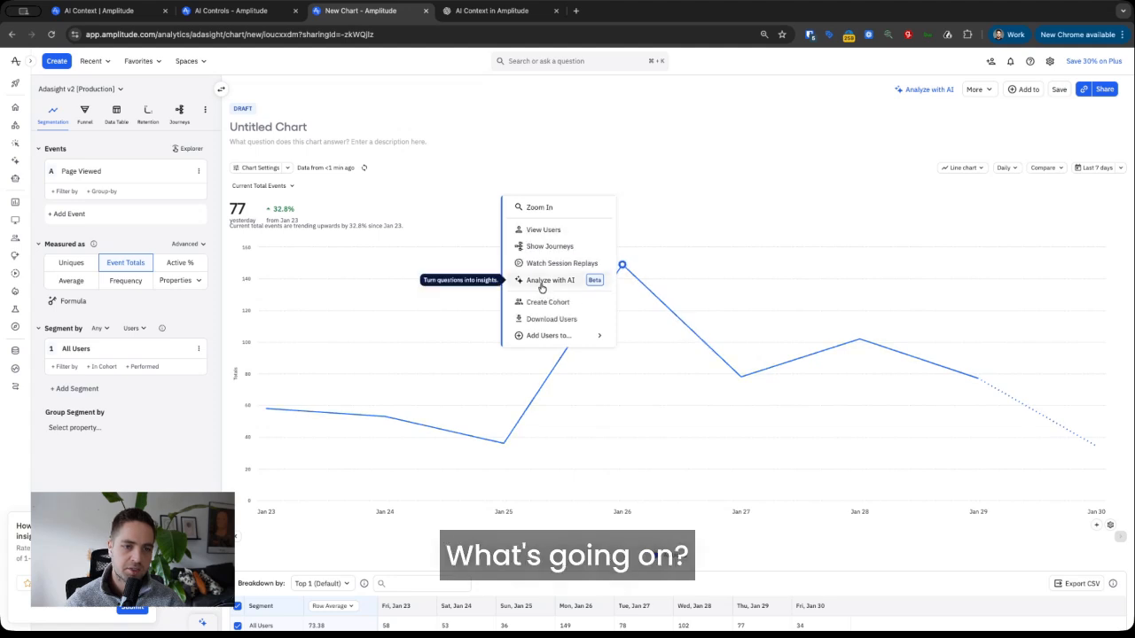
pyautogui.click(740, 74)
pyautogui.click(924, 90)
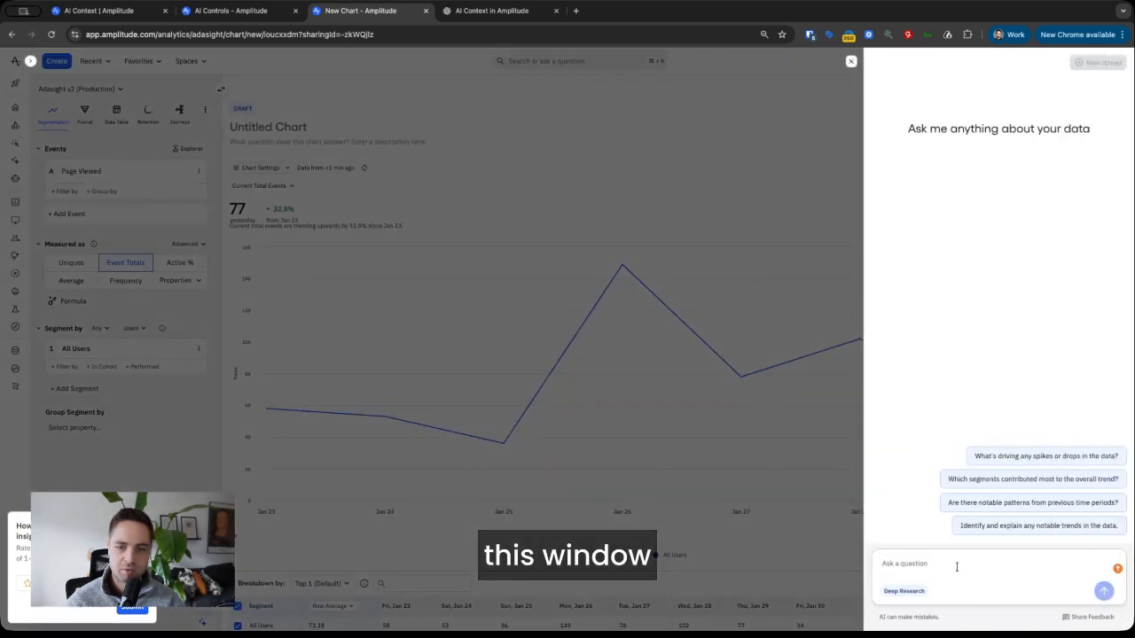
pyautogui.write('which topics do users seems to be interested in? What pages show good engagement?')
# - Send the question and read the AI's Hypothesis, Key Findings, Insights and Recommendations sections
pyautogui.press('Return')
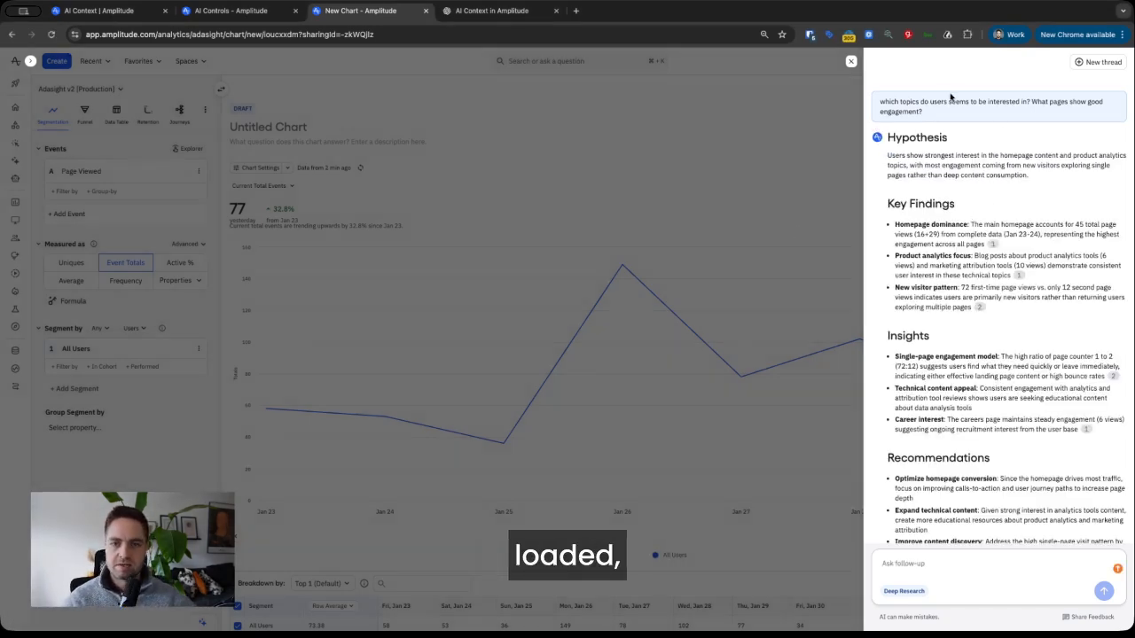
pyautogui.scroll(-1, 988, 204)
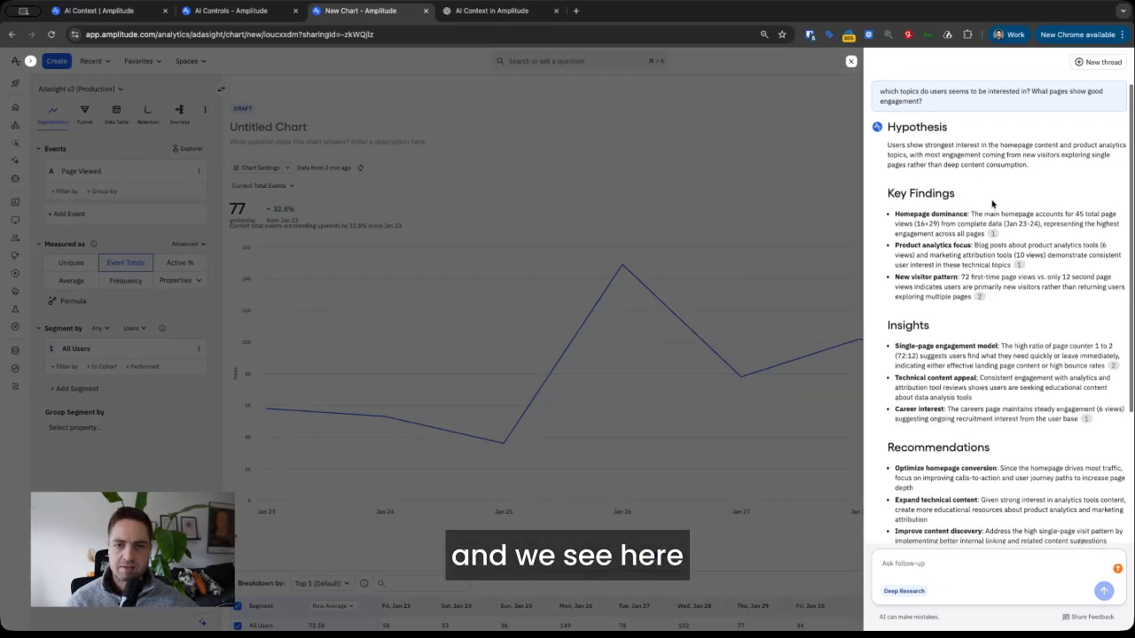
pyautogui.scroll(-1, 884, 178)
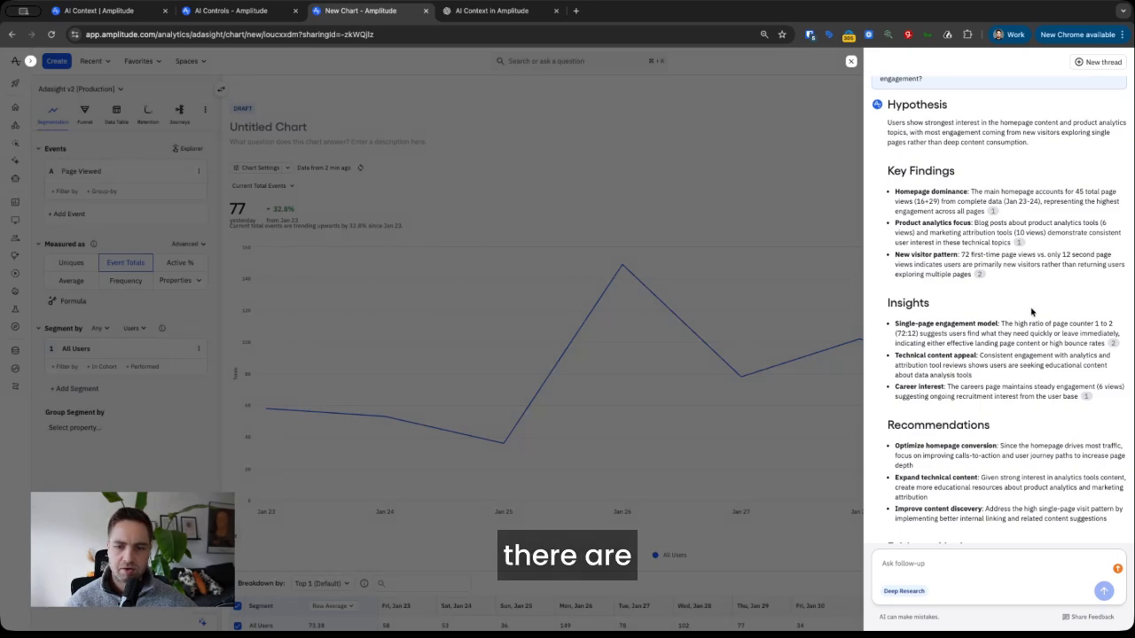
pyautogui.scroll(-1, 1027, 302)
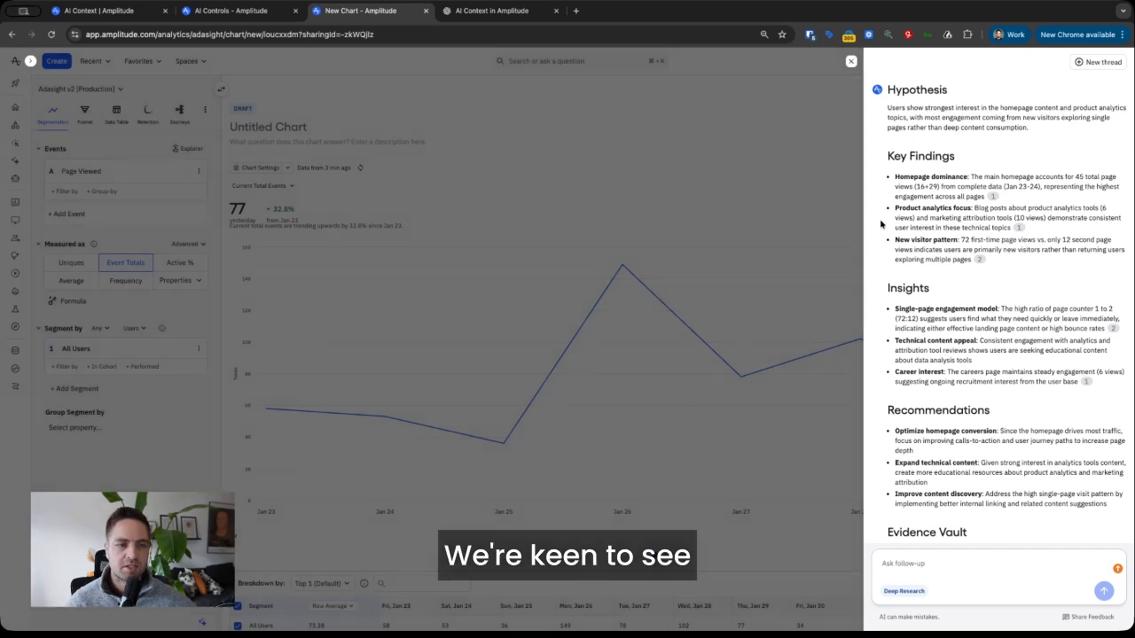
pyautogui.scroll(-1, 882, 254)
pyautogui.scroll(-1, 881, 255)
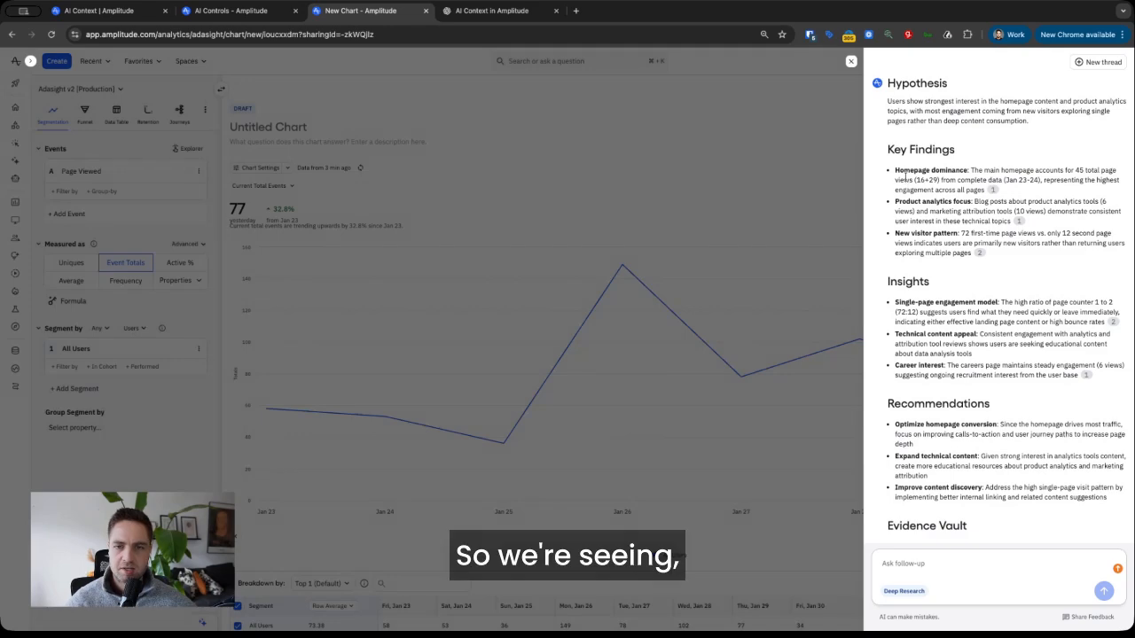
# - Highlight the Homepage dominance finding and the Optimize homepage conversion recommendation in the AI answer
pyautogui.moveTo(895, 166); pyautogui.dragTo(971, 169)
pyautogui.scroll(-1, 978, 214)
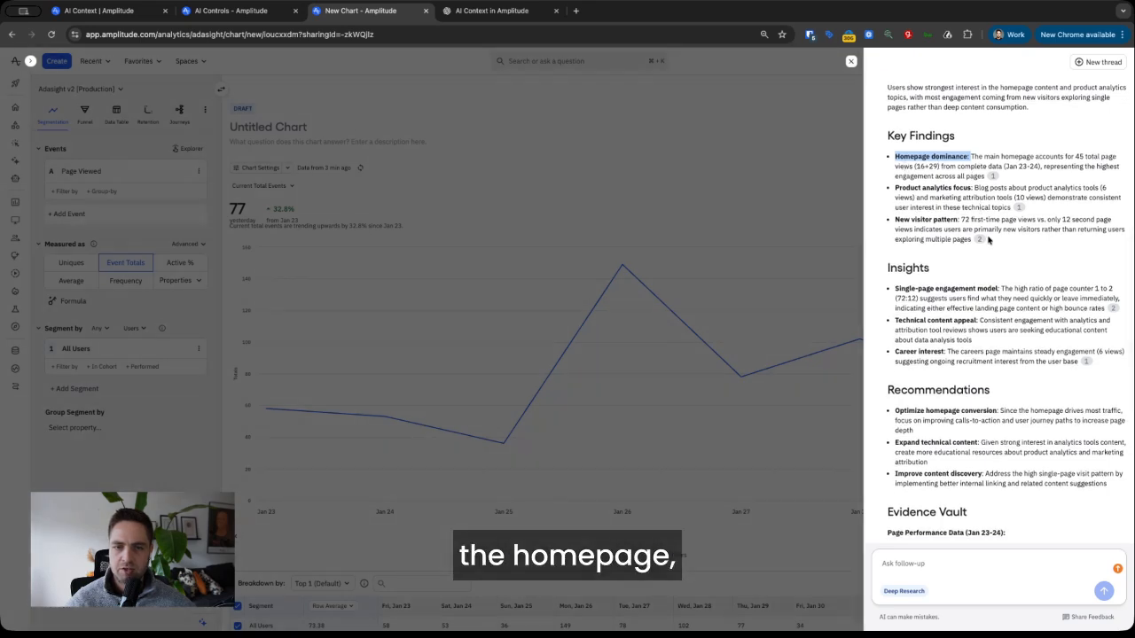
pyautogui.scroll(-4, 984, 235)
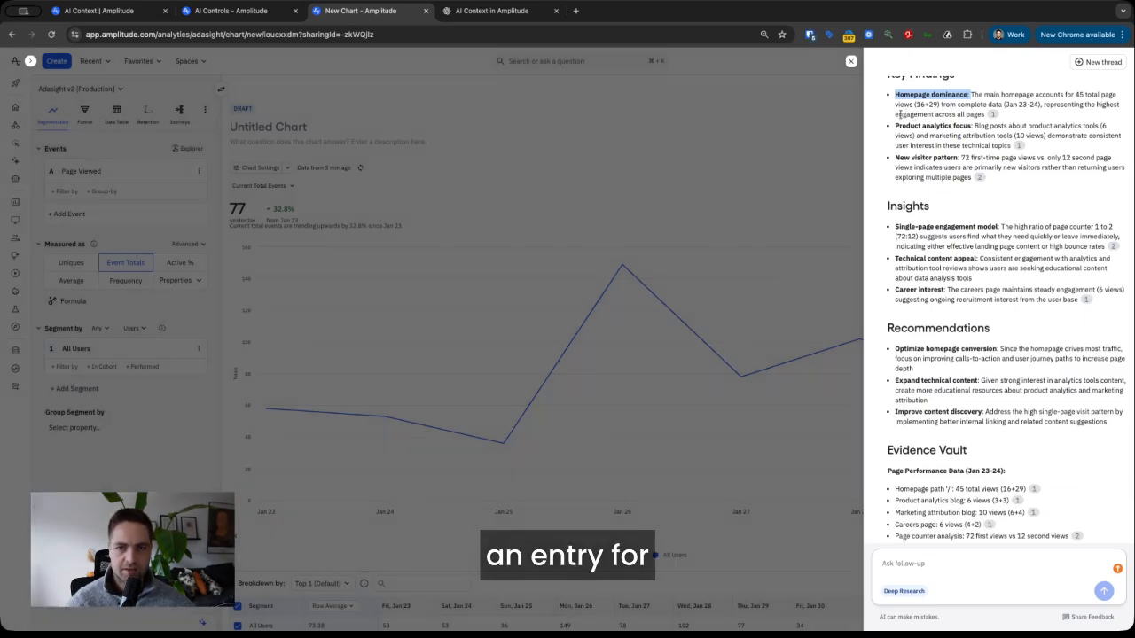
pyautogui.scroll(-1, 958, 226)
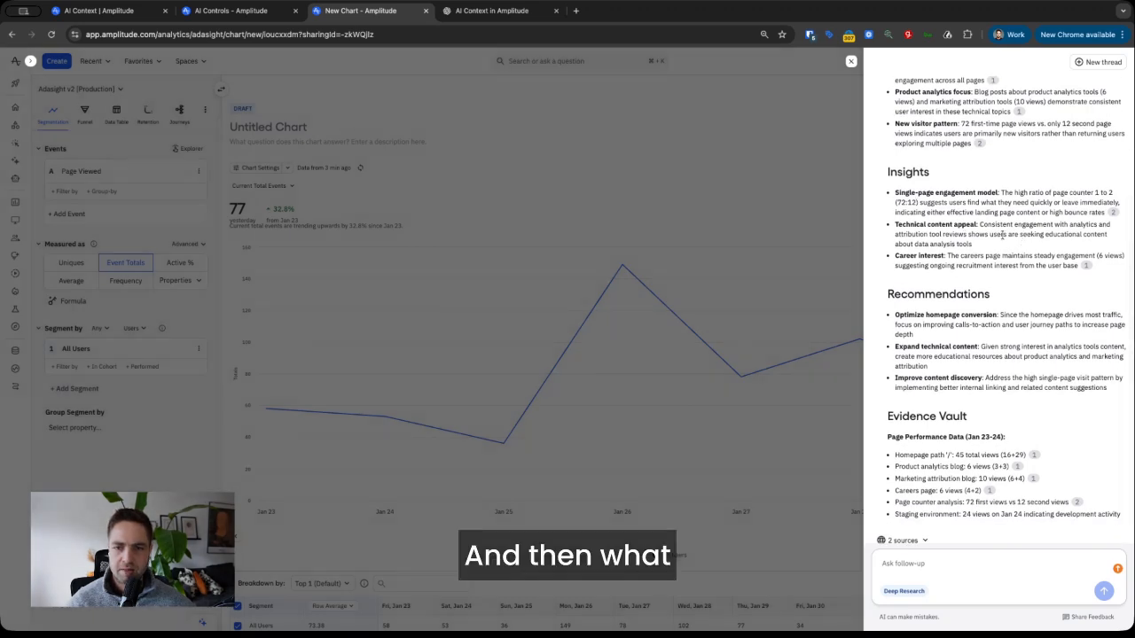
pyautogui.scroll(-1, 1006, 252)
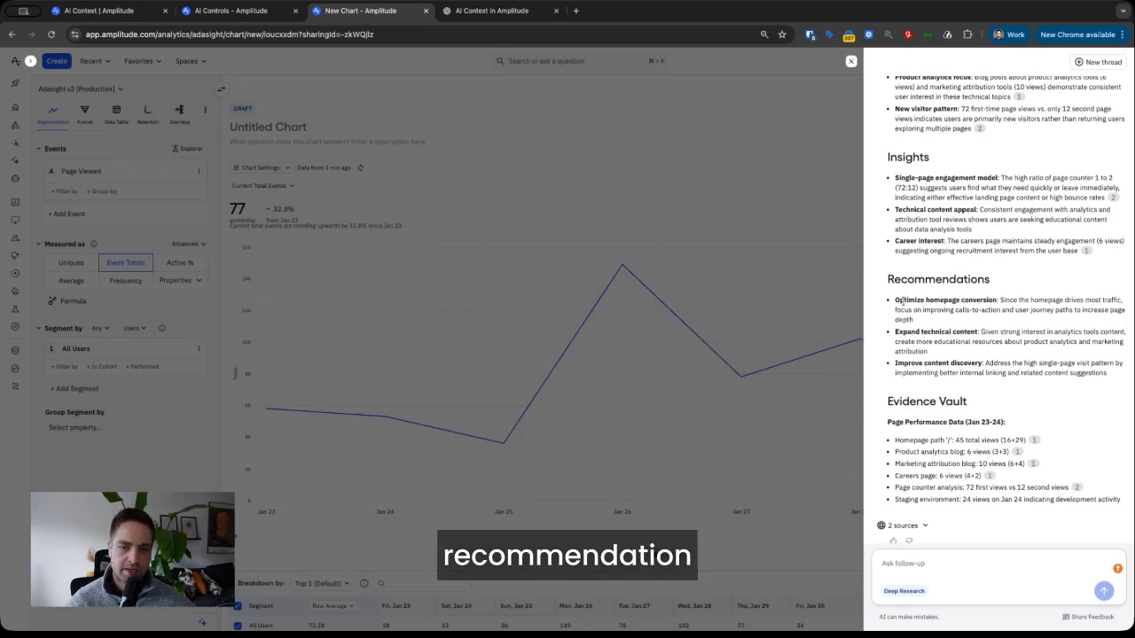
pyautogui.moveTo(896, 302); pyautogui.dragTo(998, 305)
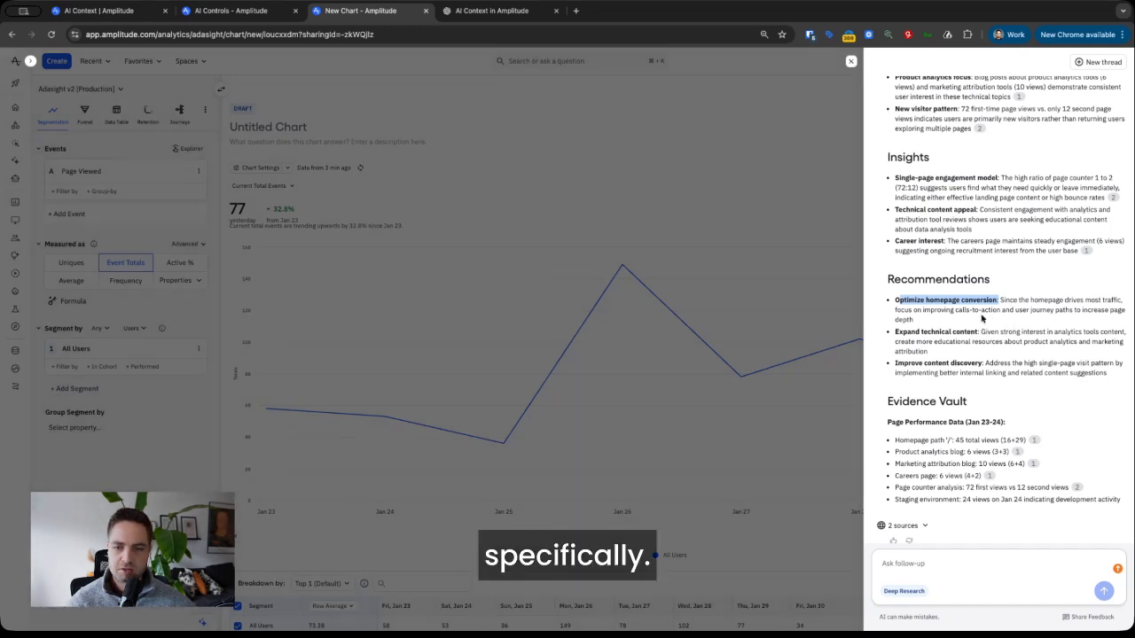
pyautogui.click(984, 320)
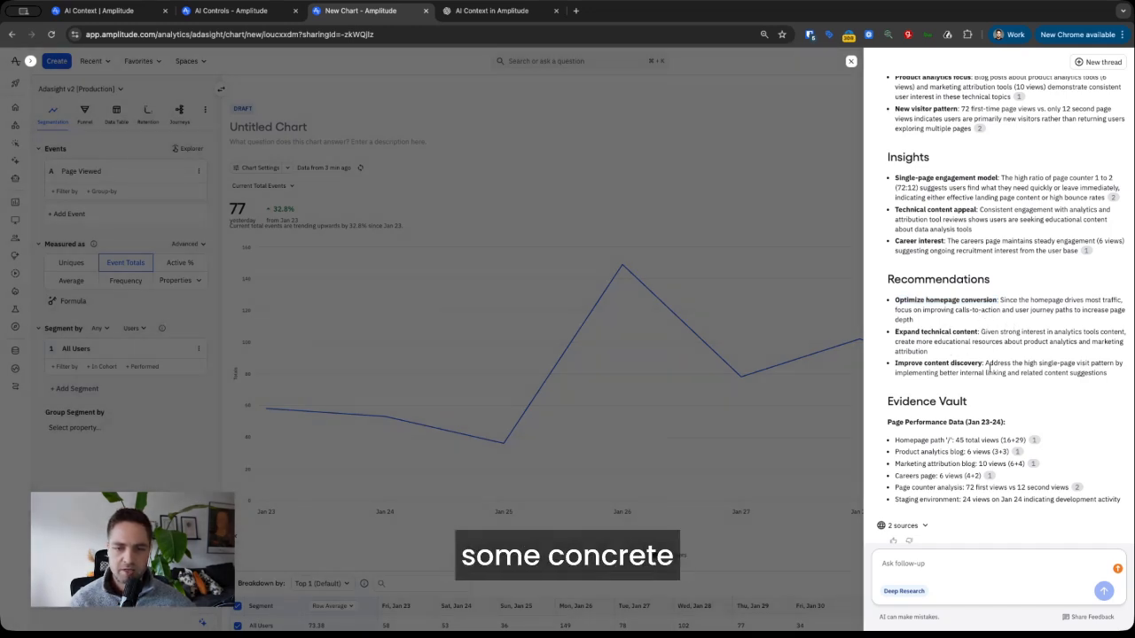
# - Scroll back up and close the AI panel, leaving the Page Viewed chart full width
pyautogui.scroll(-1, 991, 368)
pyautogui.scroll(5, 991, 371)
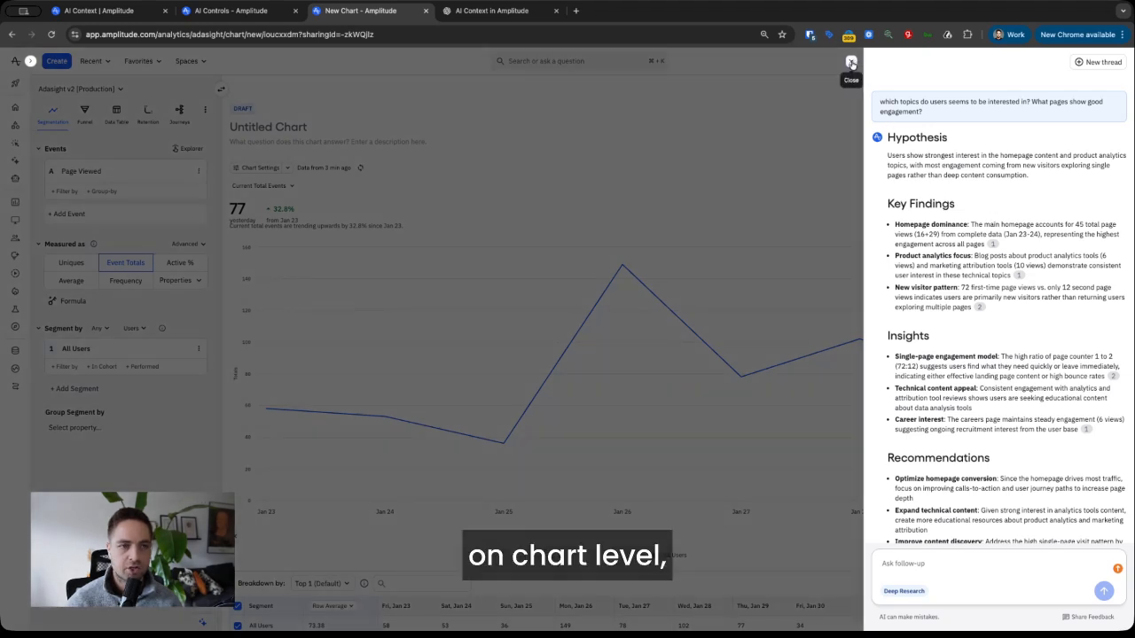
pyautogui.click(851, 63)
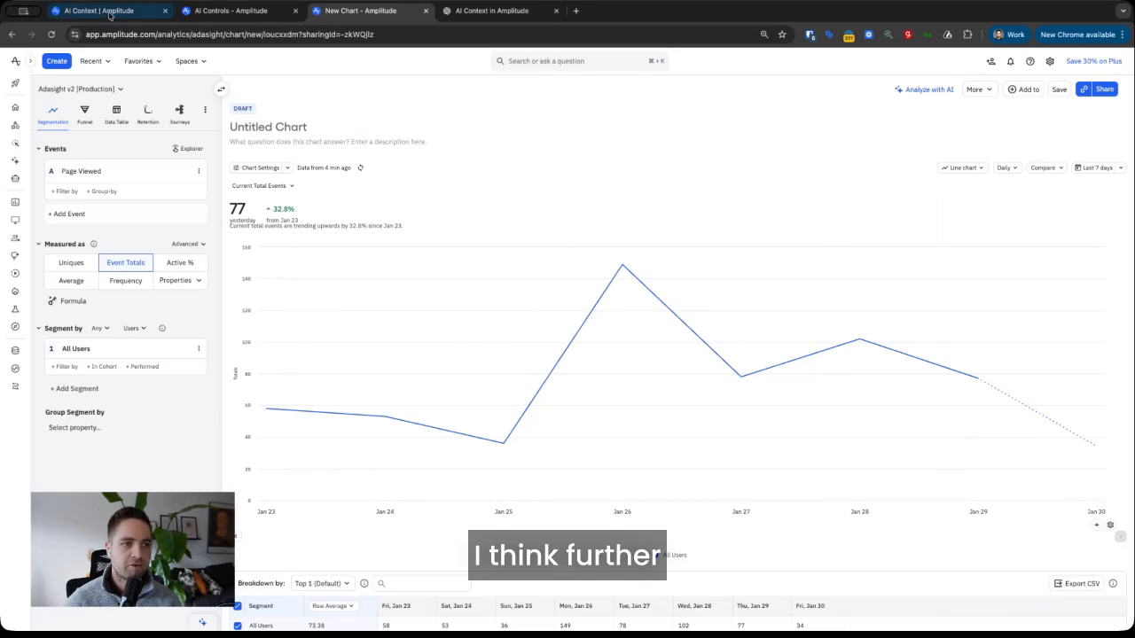
# - On the AI Controls page, review the saved 3230/10000 Adasight Organization Context and empty Project Context
pyautogui.click(112, 16)
pyautogui.click(213, 14)
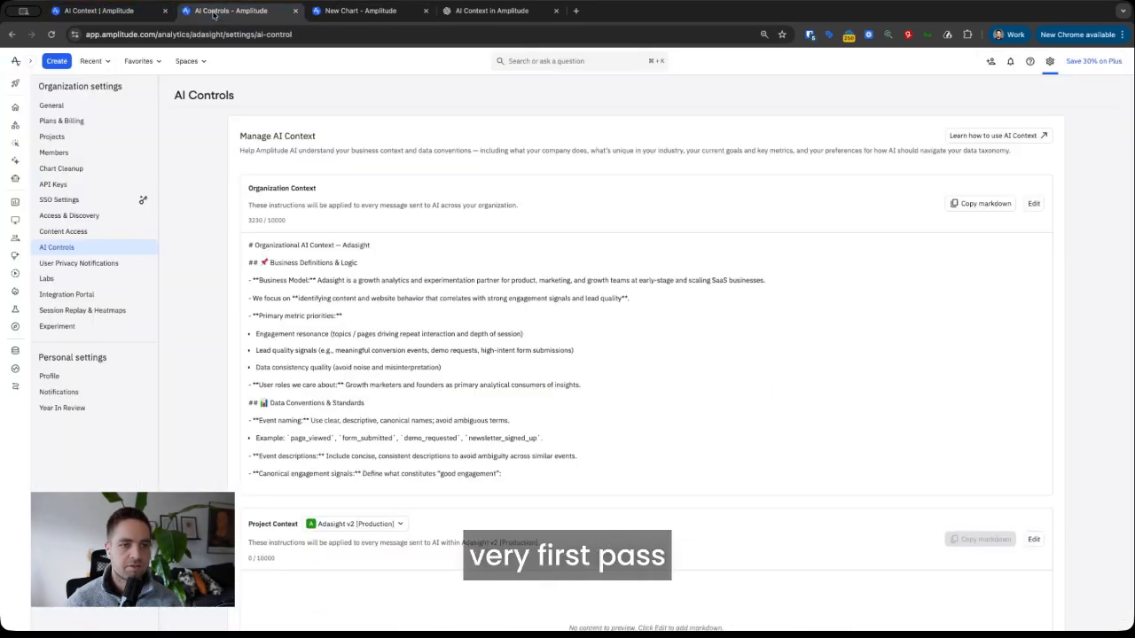
pyautogui.scroll(-3, 459, 330)
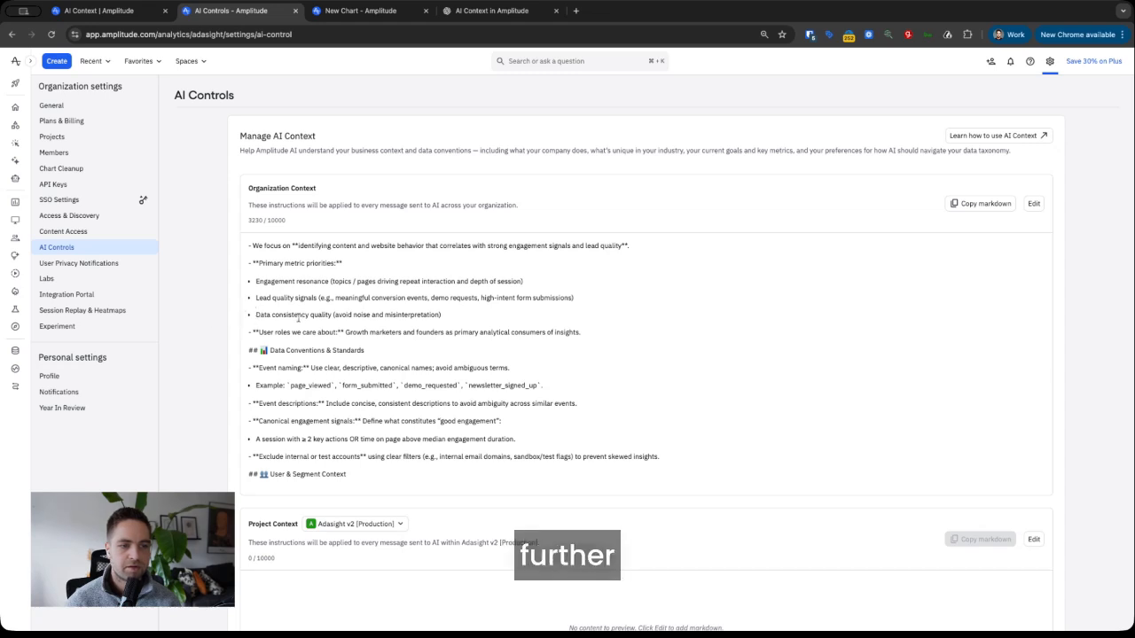
pyautogui.scroll(-2, 298, 320)
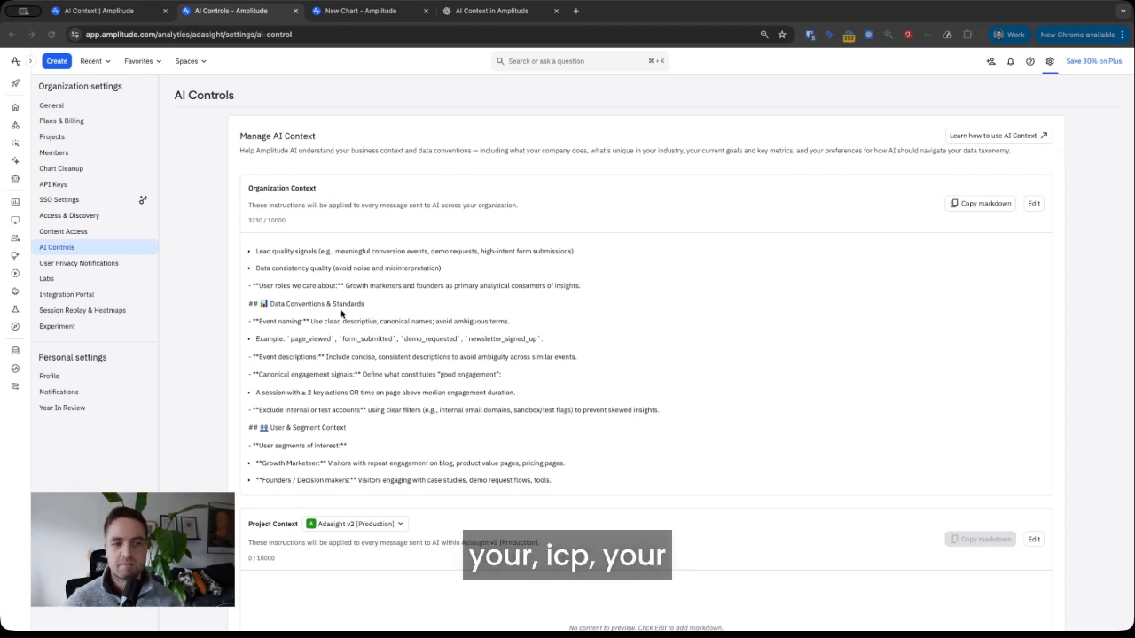
pyautogui.scroll(-2, 485, 327)
pyautogui.scroll(-1, 485, 327)
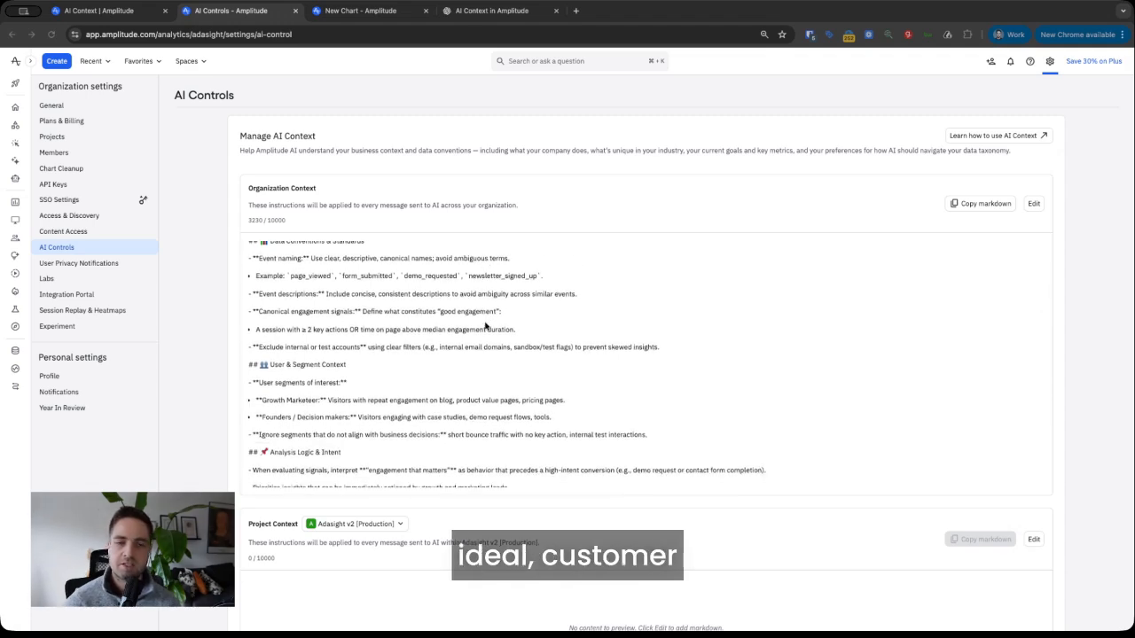
pyautogui.scroll(-5, 485, 327)
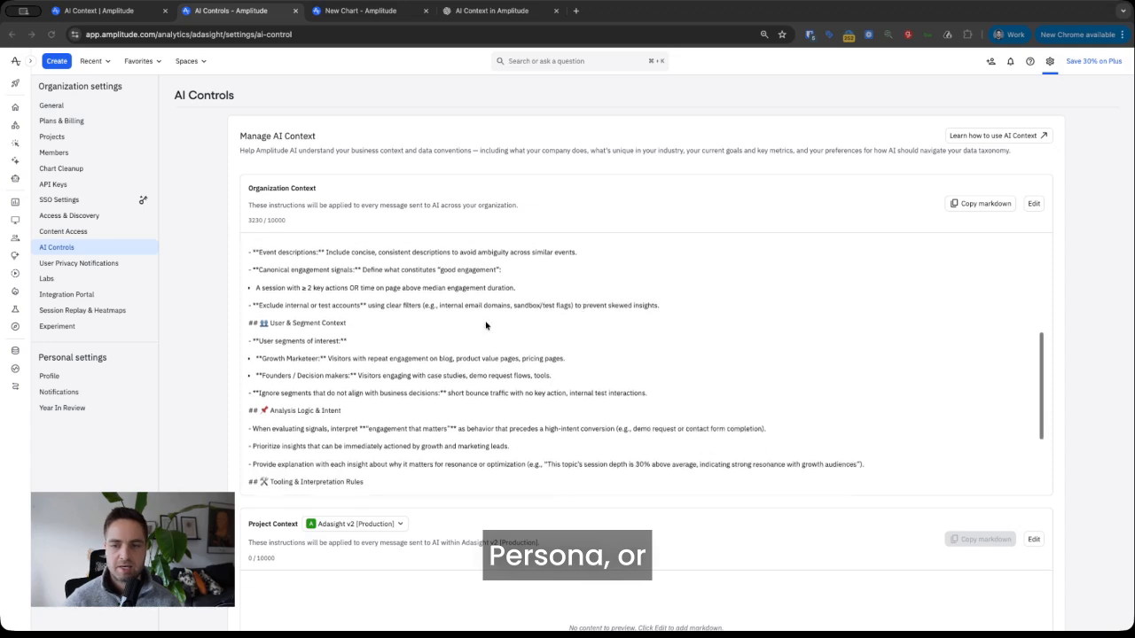
pyautogui.scroll(-1, 486, 325)
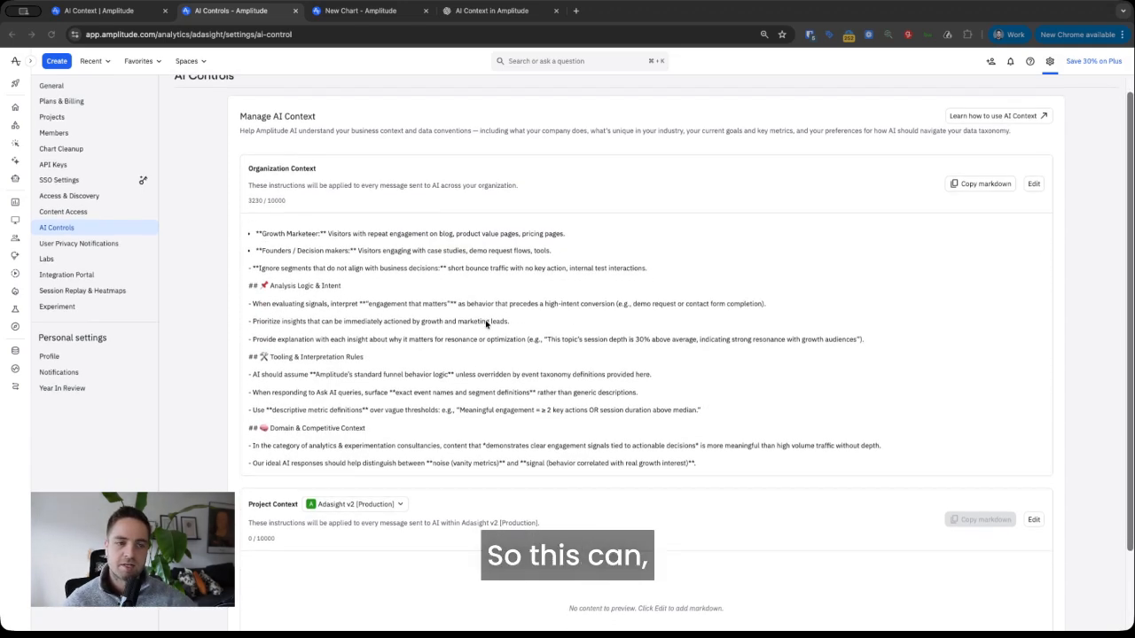
pyautogui.scroll(-3, 470, 325)
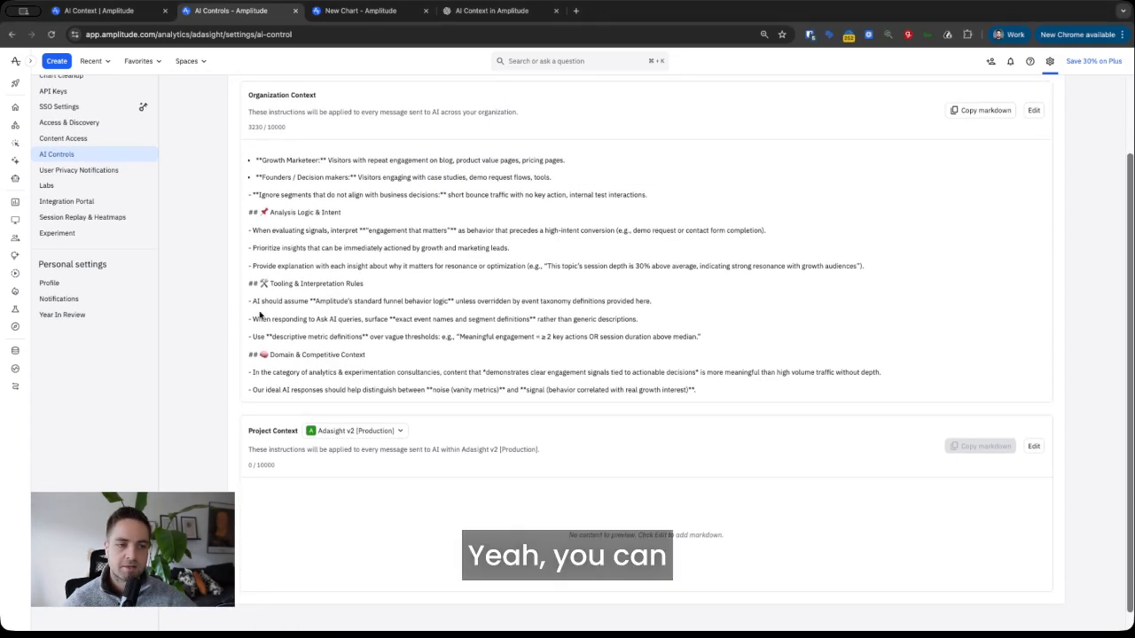
pyautogui.scroll(-1, 417, 299)
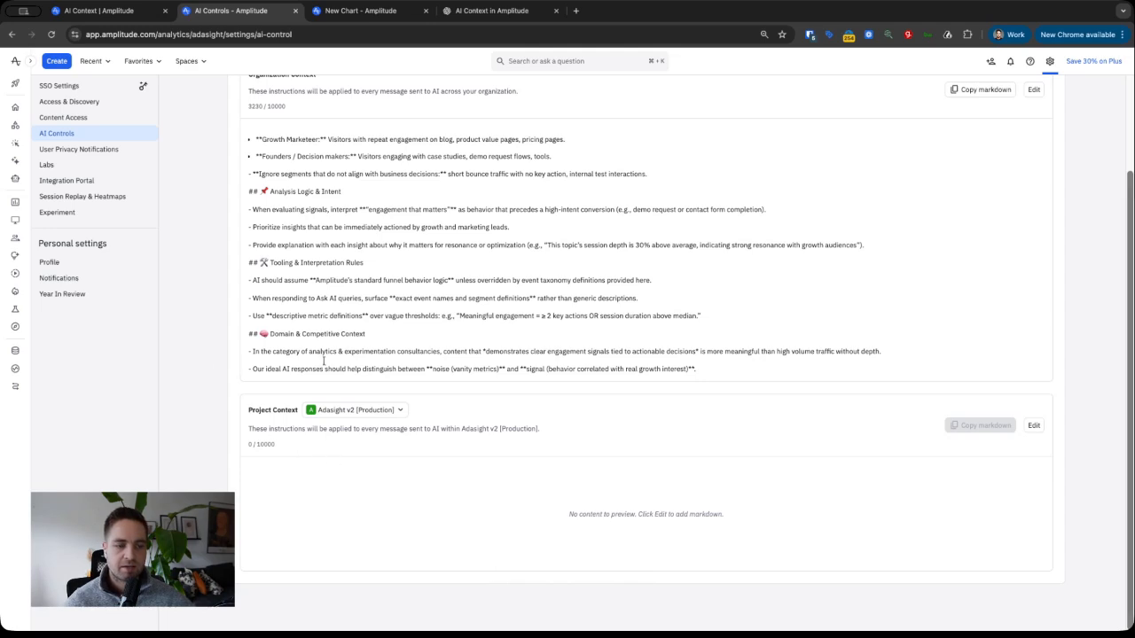
pyautogui.scroll(2, 327, 363)
pyautogui.scroll(1, 296, 144)
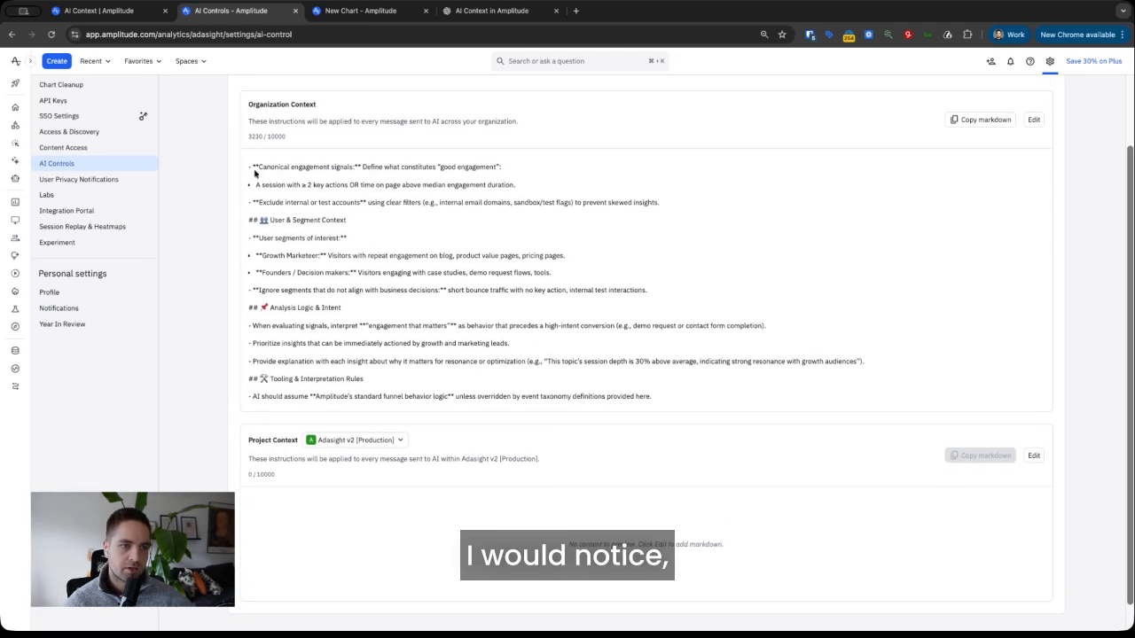
pyautogui.doubleClick(274, 138)
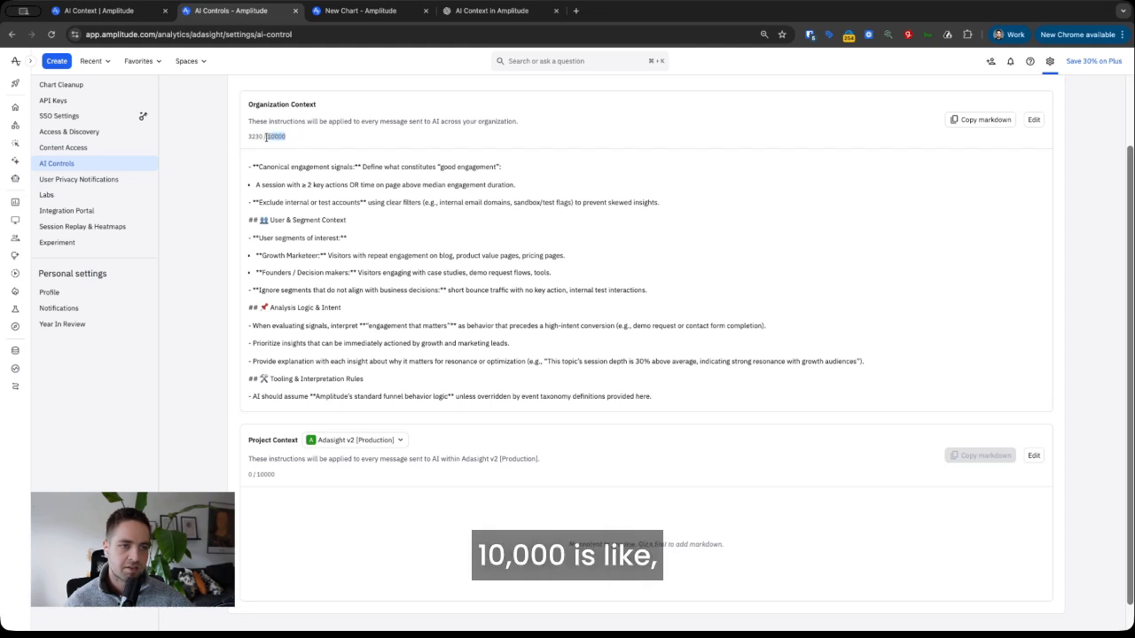
pyautogui.scroll(-2, 466, 325)
pyautogui.scroll(5, 360, 213)
pyautogui.scroll(3, 360, 213)
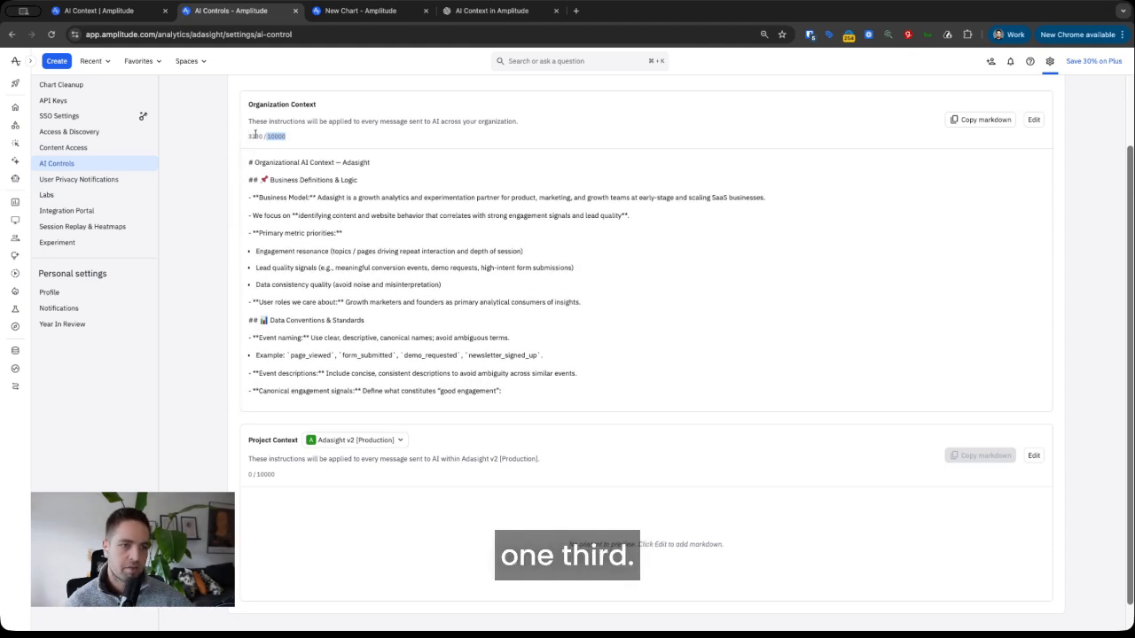
pyautogui.click(433, 233)
pyautogui.scroll(-3, 478, 293)
pyautogui.scroll(-4, 478, 294)
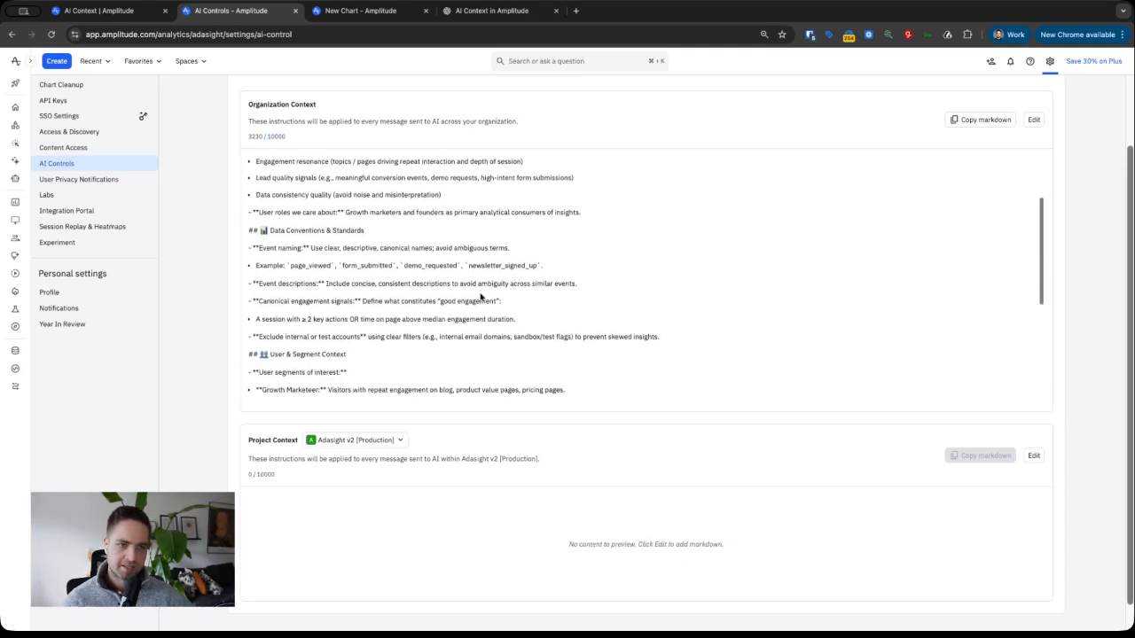
pyautogui.scroll(-6, 386, 272)
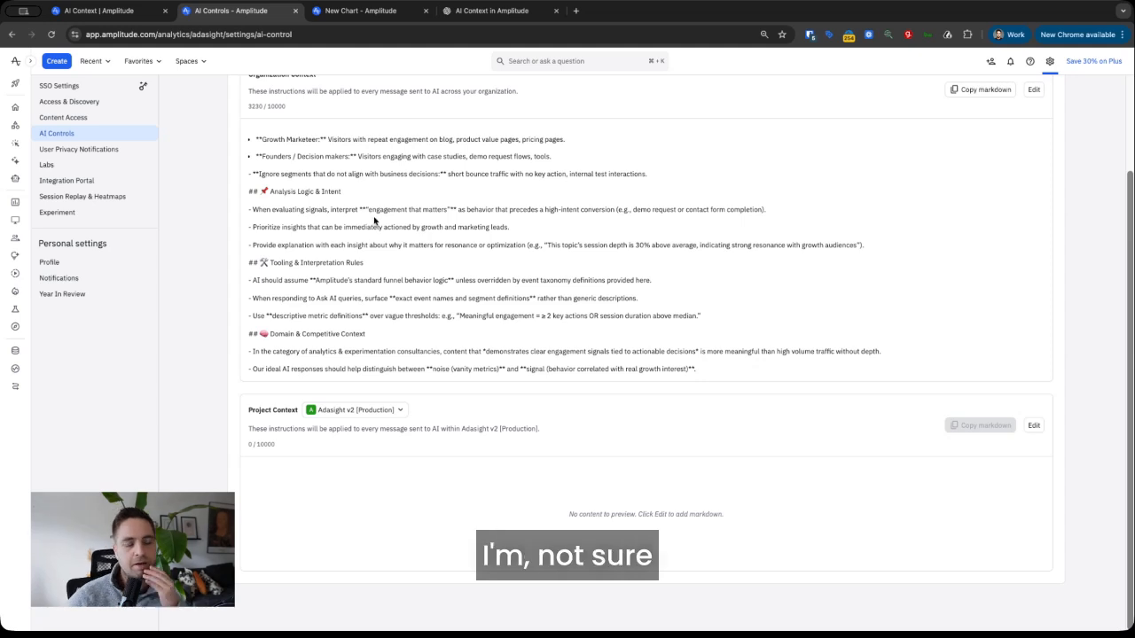
pyautogui.scroll(3, 414, 258)
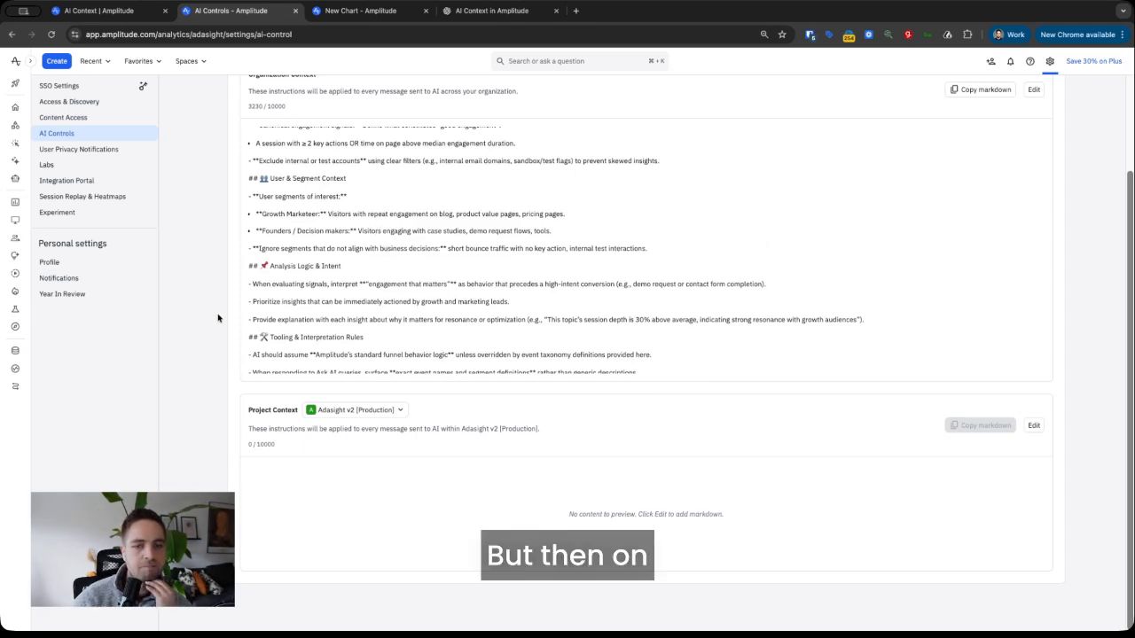
pyautogui.moveTo(250, 417); pyautogui.dragTo(286, 420)
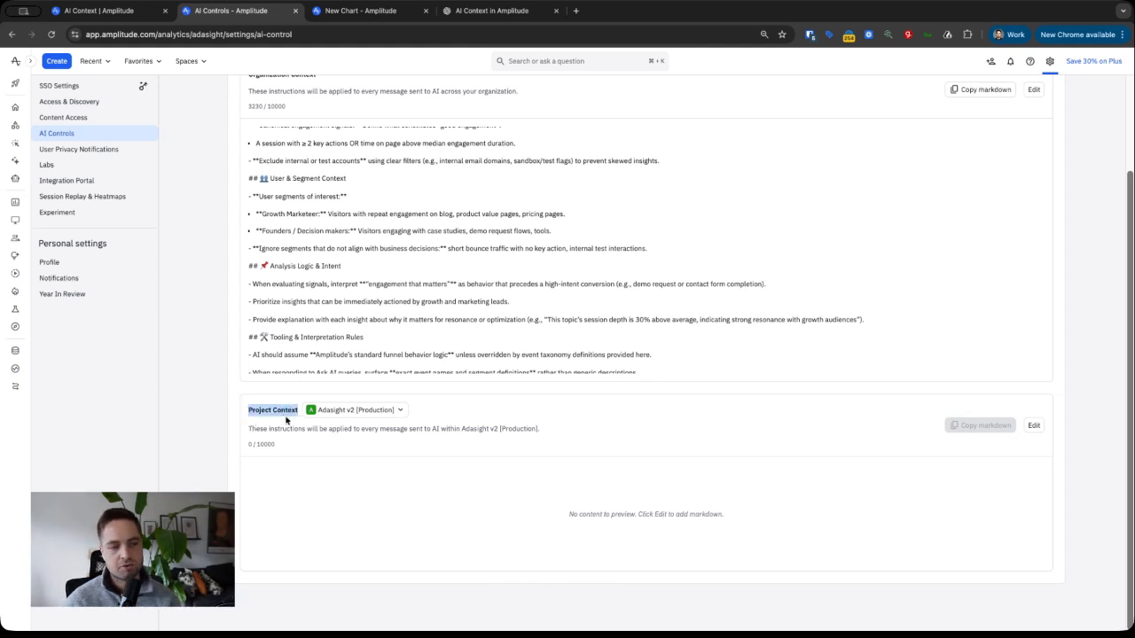
pyautogui.click(237, 421)
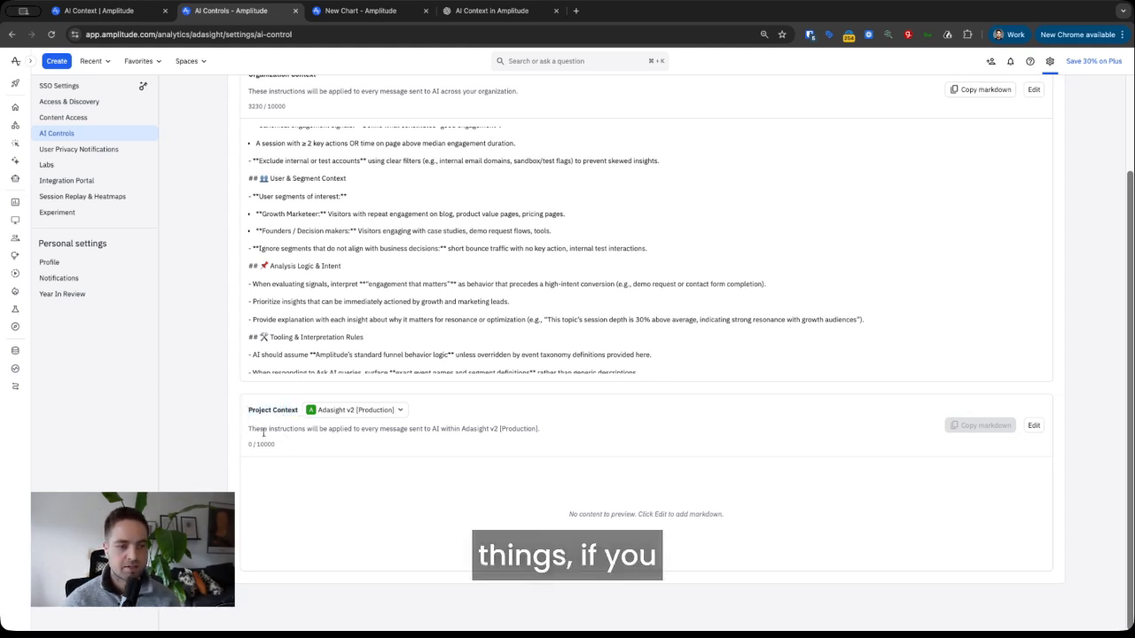
pyautogui.scroll(2, 273, 427)
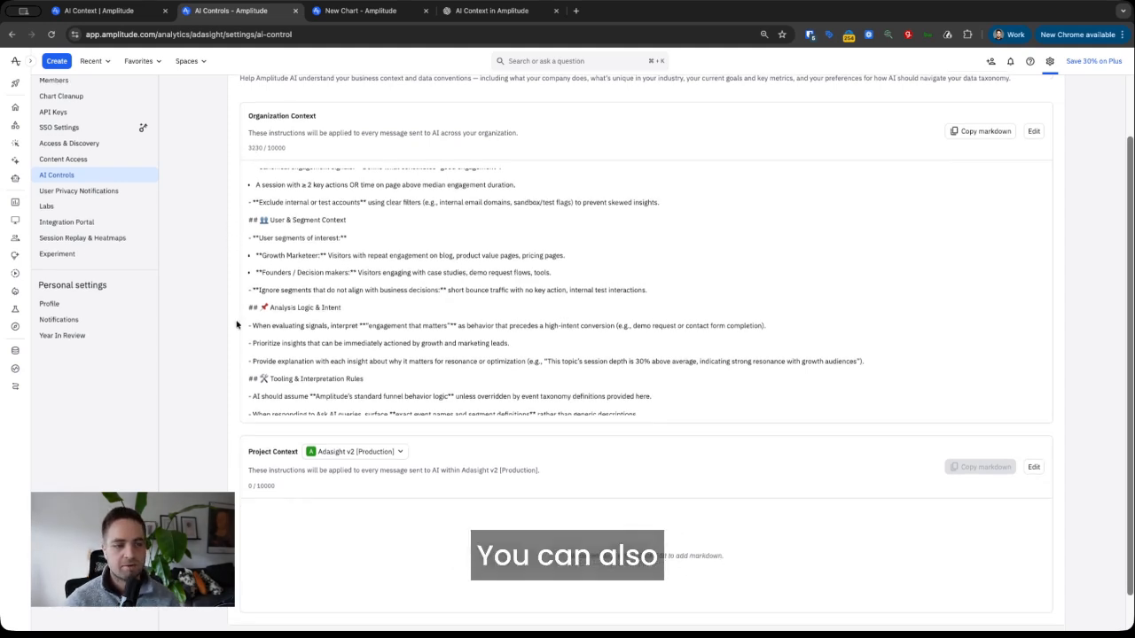
pyautogui.scroll(-1, 293, 425)
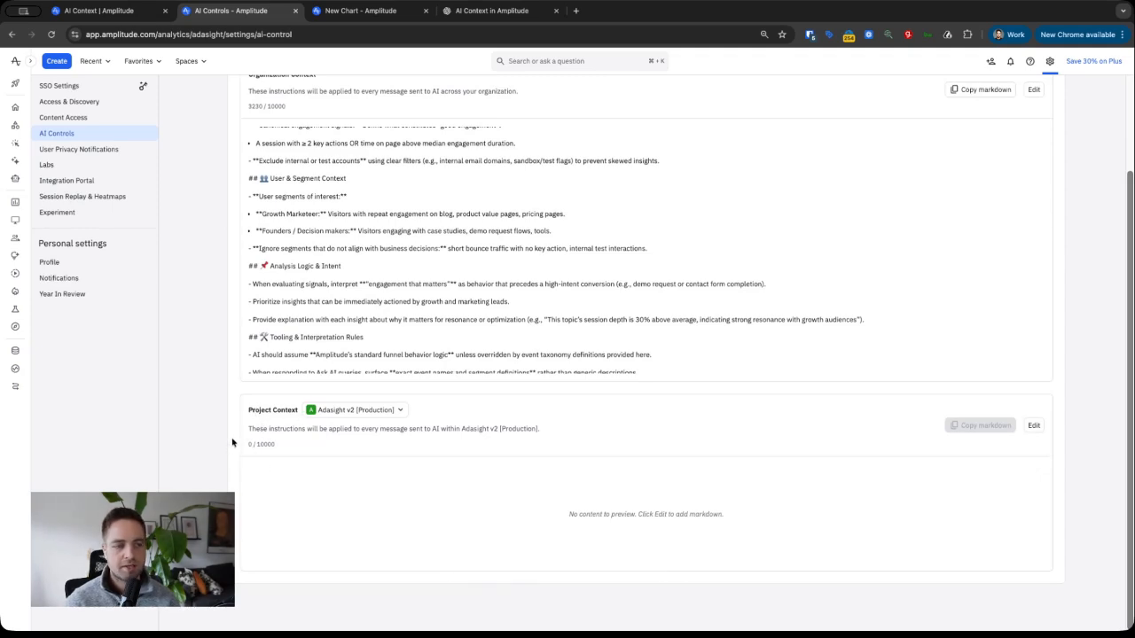
pyautogui.scroll(2, 233, 442)
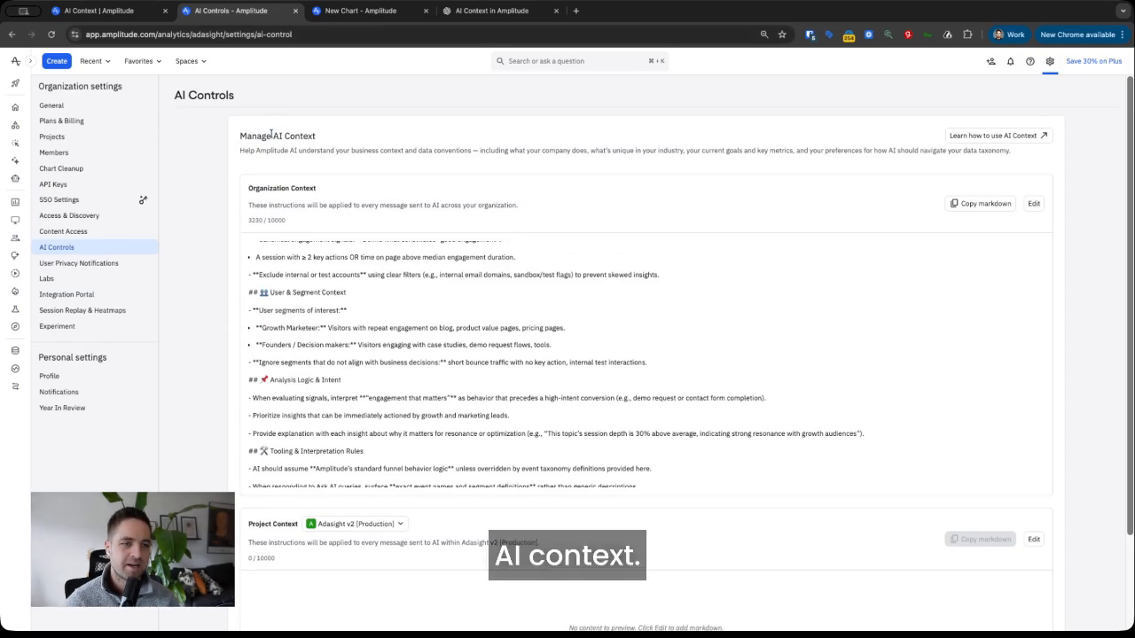
pyautogui.moveTo(270, 133); pyautogui.dragTo(366, 141)
pyautogui.click(365, 141)
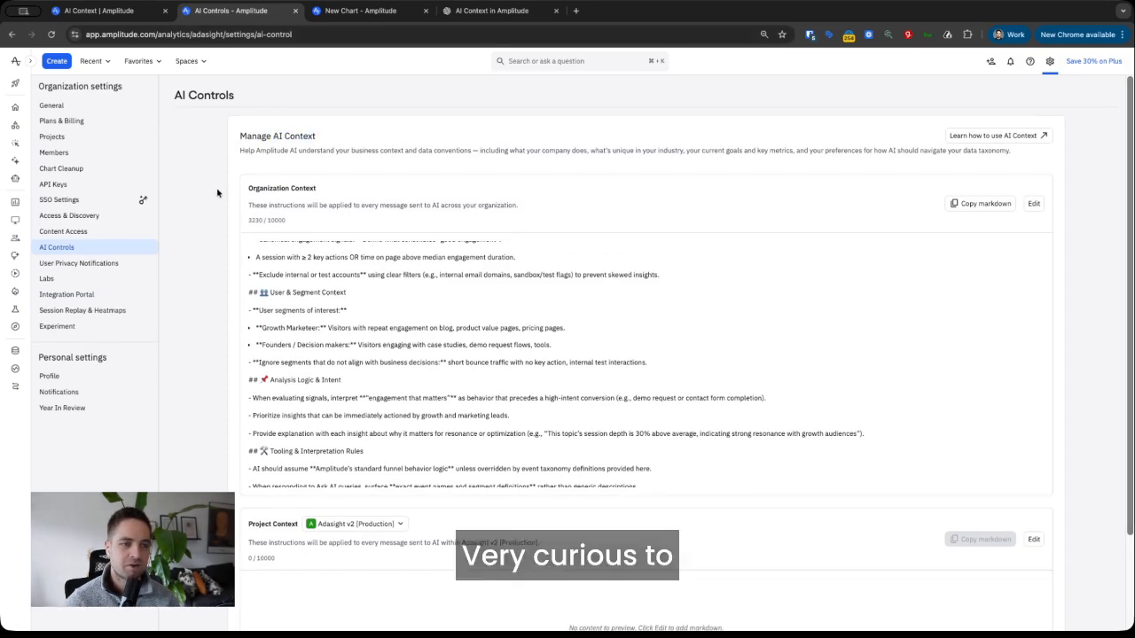